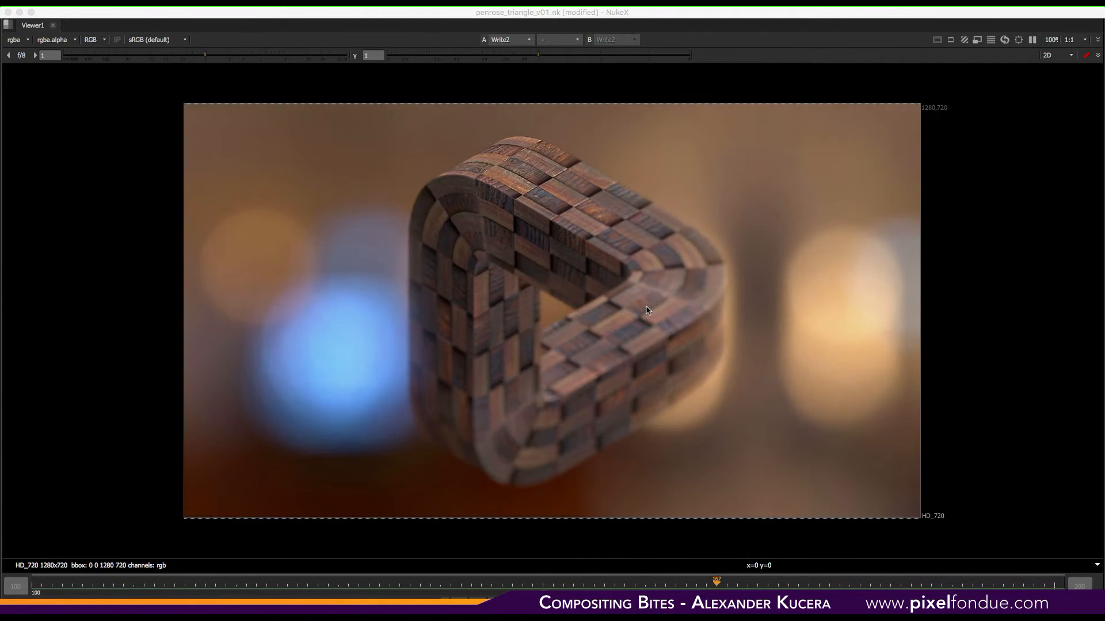
- Switch to Fusion Studio to compare the Penrose triangle render, then return to NukeX
left_click(666, 17)
key("super+Tab")
key("super+Tab")
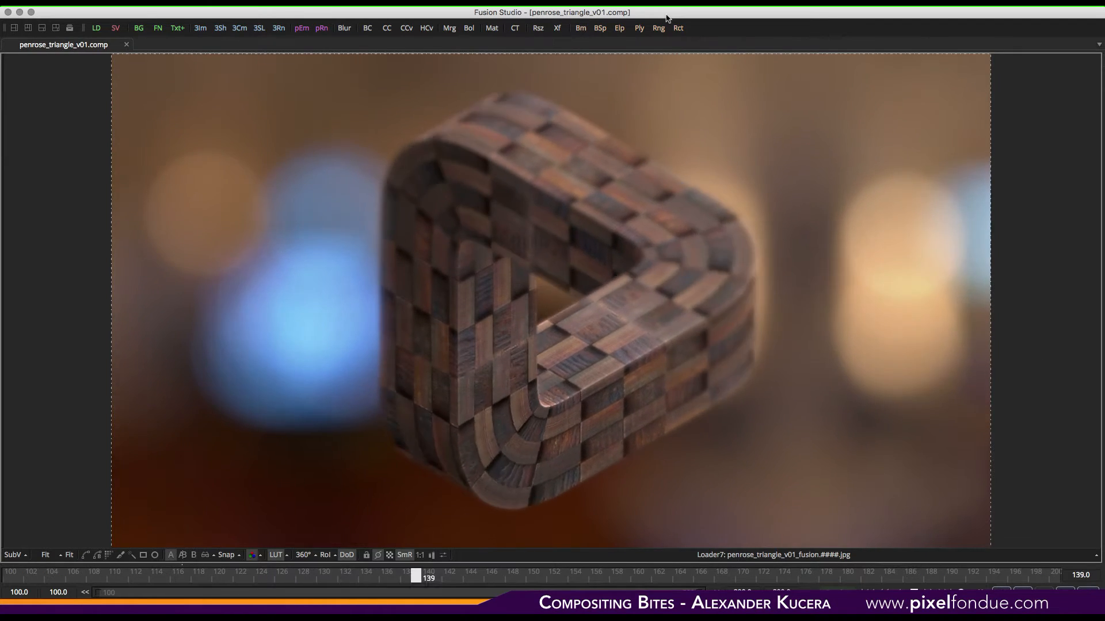
key("super+Tab")
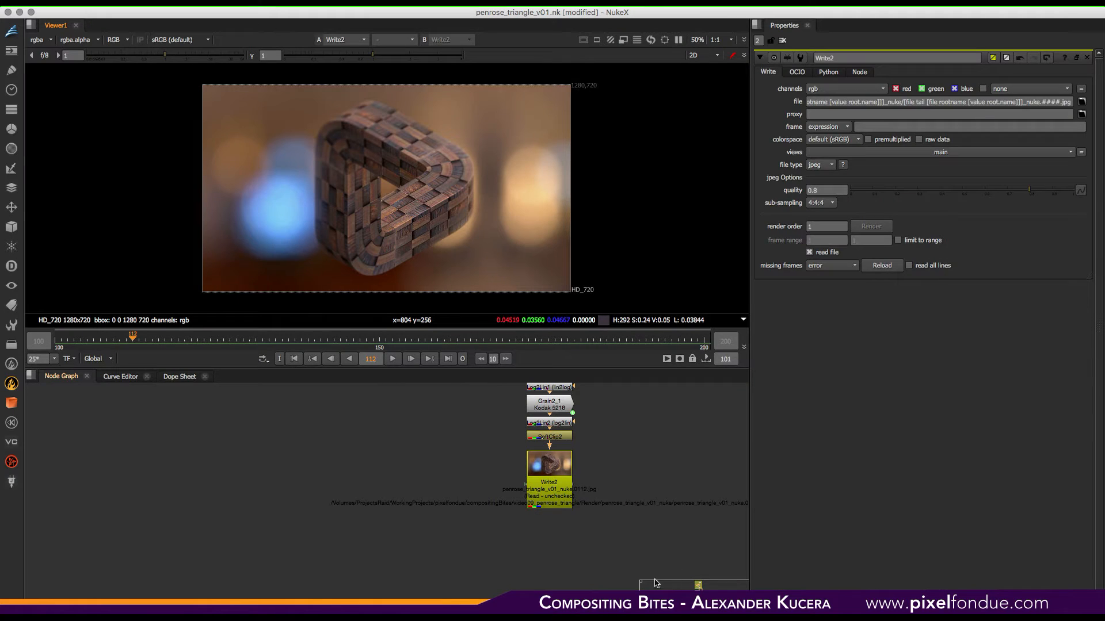
- Inspect the two UV Read nodes in the Create UVs backdrop, Read4 and Read3, in the viewer
left_click_drag(642, 584, 646, 437)
middle_click_drag(622, 429, 452, 558)
key("f")
mouse_move(510, 490)
middle_mouse_down()
mouse_move(533, 500)
mouse_move(516, 493)
middle_mouse_up()
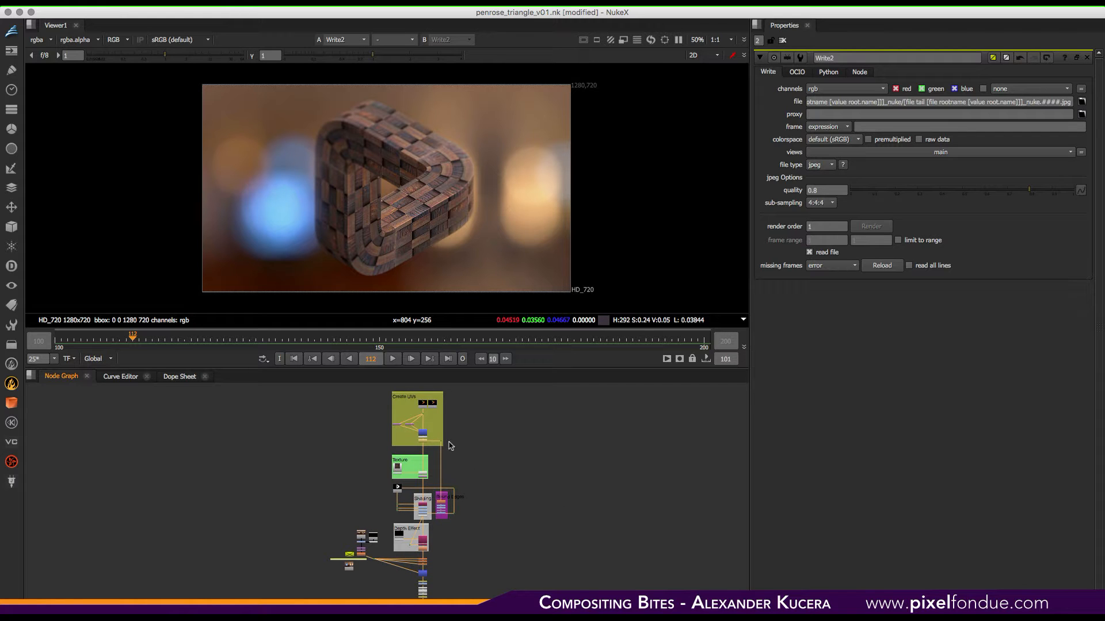
scroll(428, 419, "up", 6)
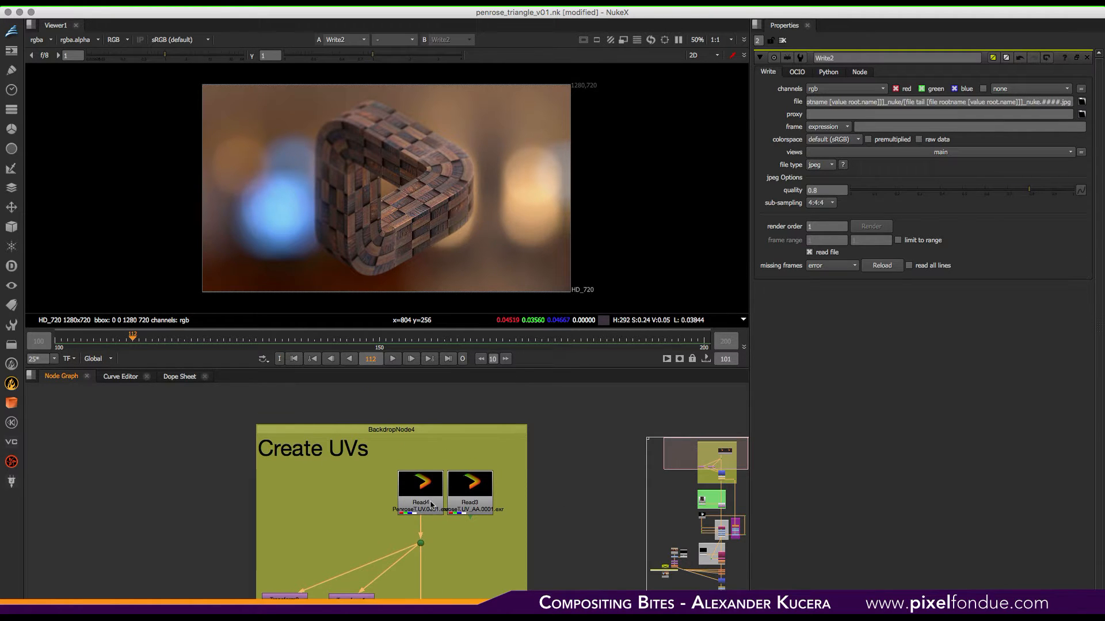
left_click(431, 505)
key("1")
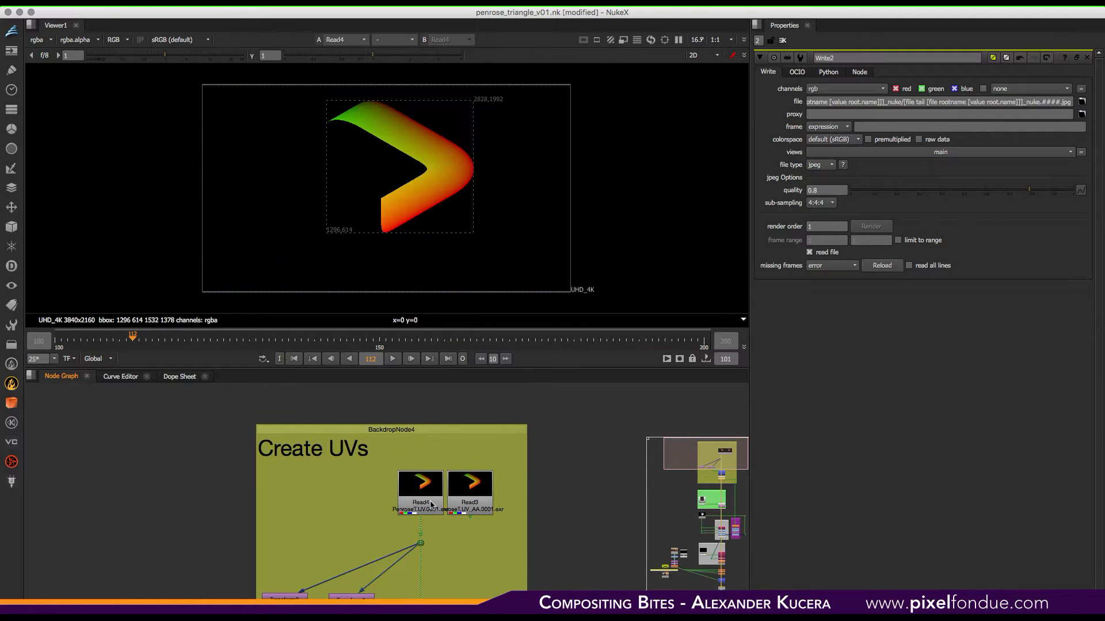
left_click(465, 504)
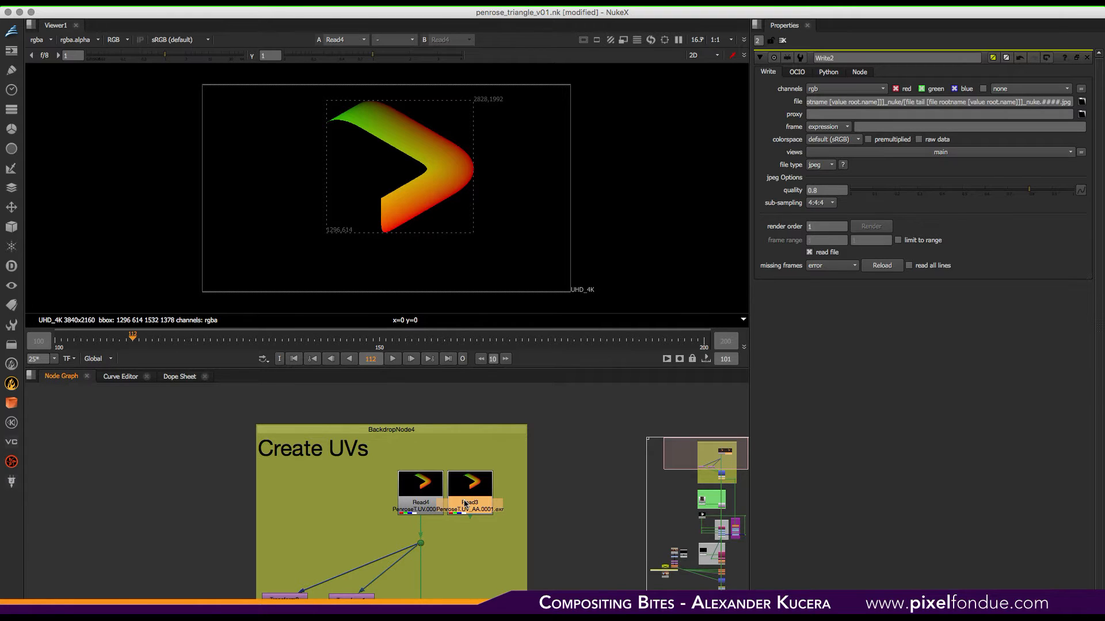
key("1")
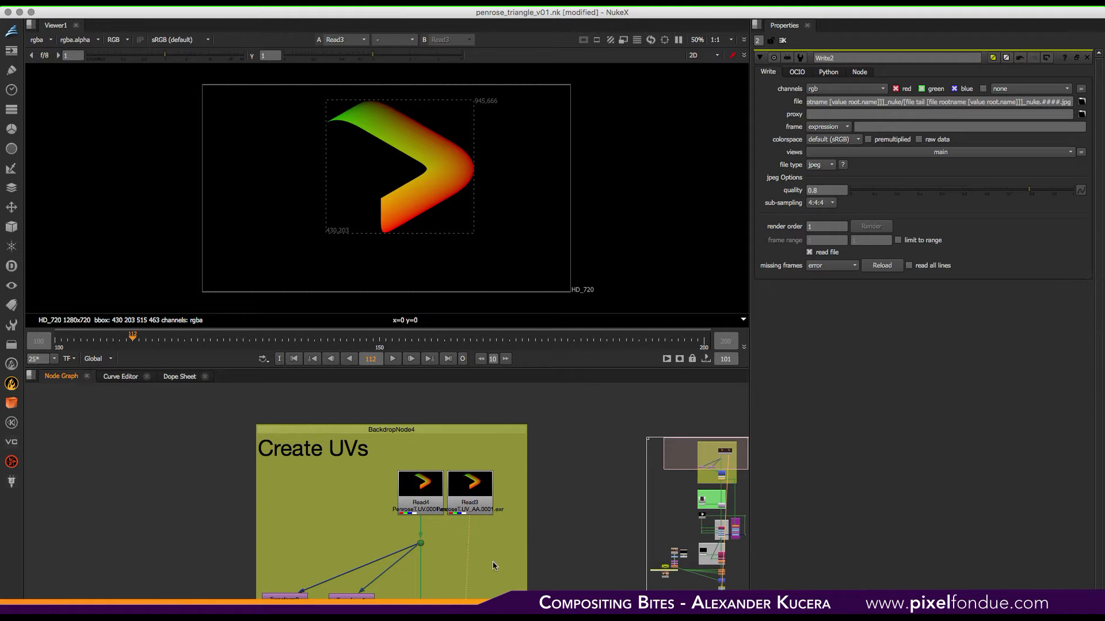
- Disable the CurveTool and Crop6 nodes below Merge1
mouse_move(492, 561)
middle_mouse_down()
mouse_move(494, 505)
mouse_move(489, 551)
middle_mouse_up()
left_click_drag(379, 504, 493, 566)
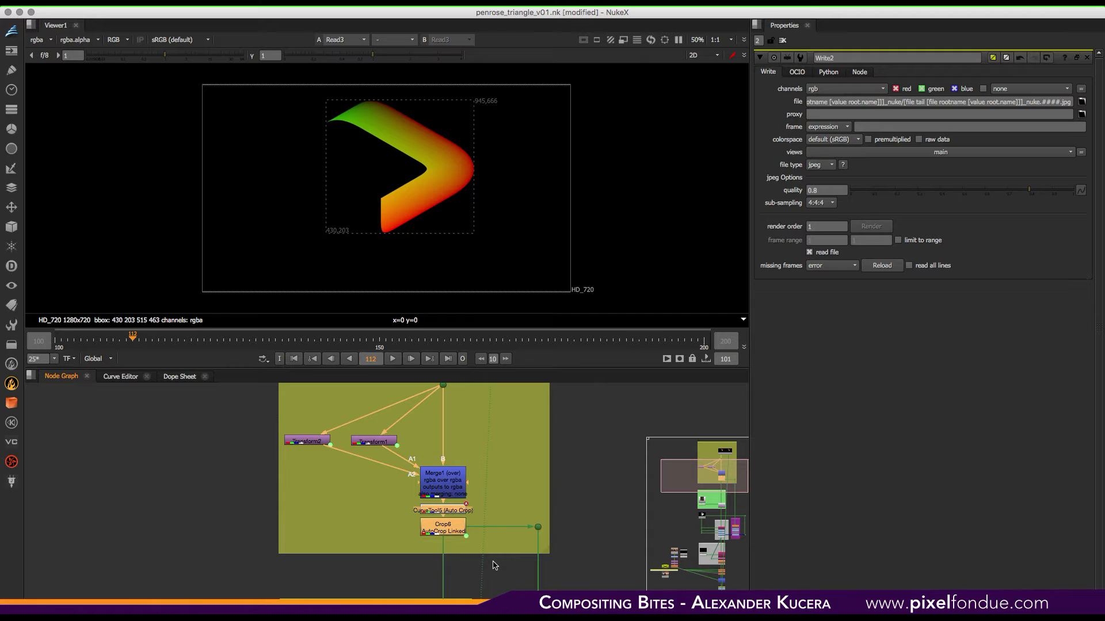
key("d")
middle_click_drag(514, 464, 517, 522)
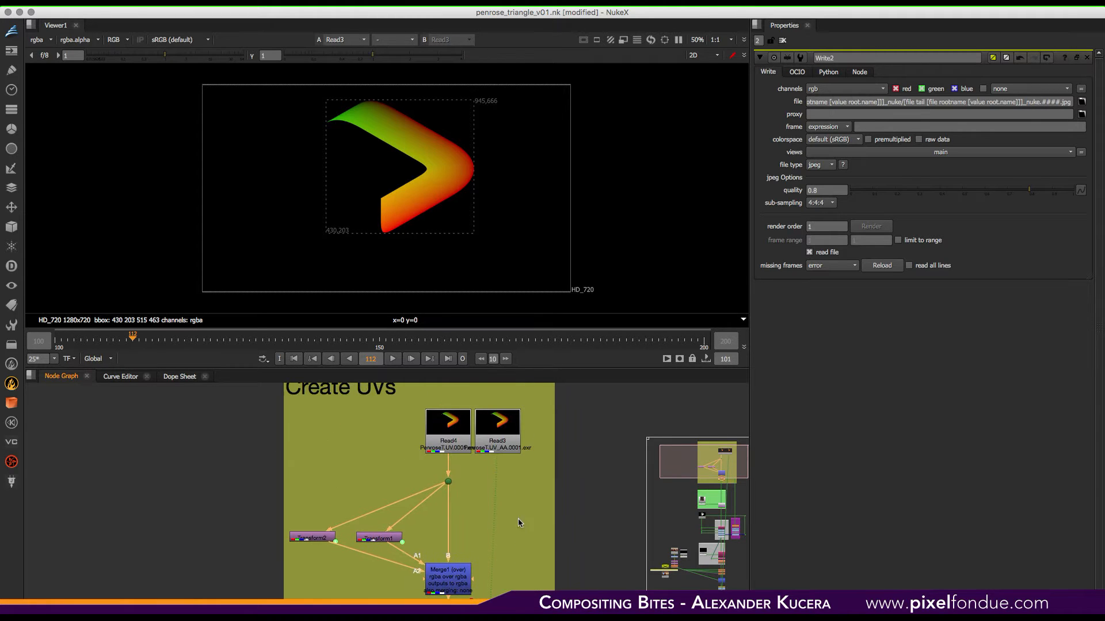
- View Read4, Transform2, Transform1 and Merge1 in turn in the viewer to follow the UV assembly
left_click(441, 432)
key("1")
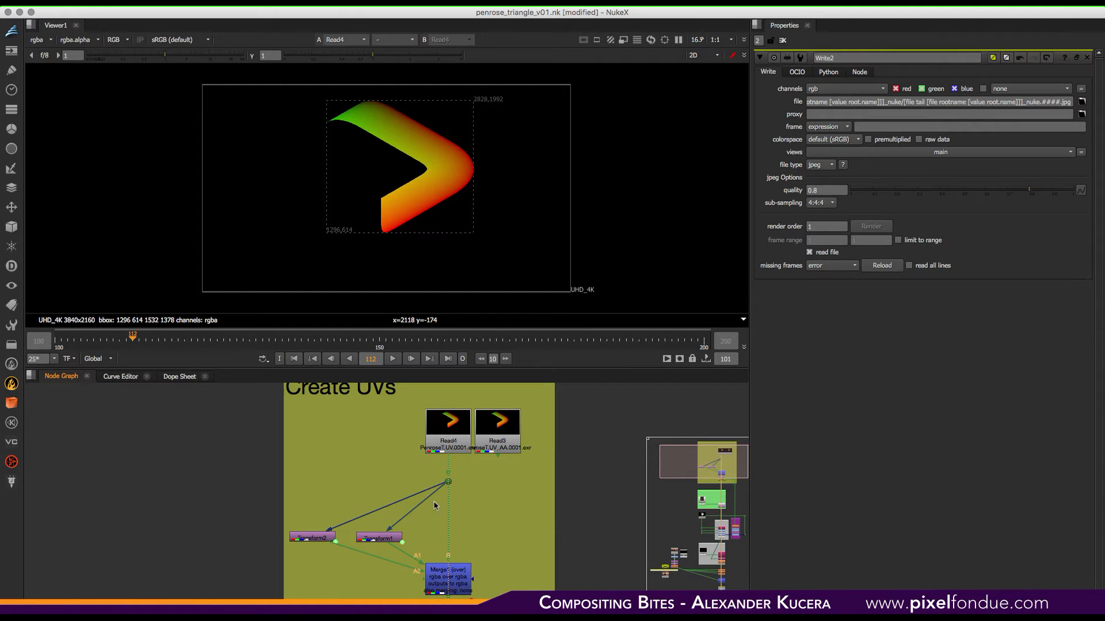
left_click(311, 539)
key("1")
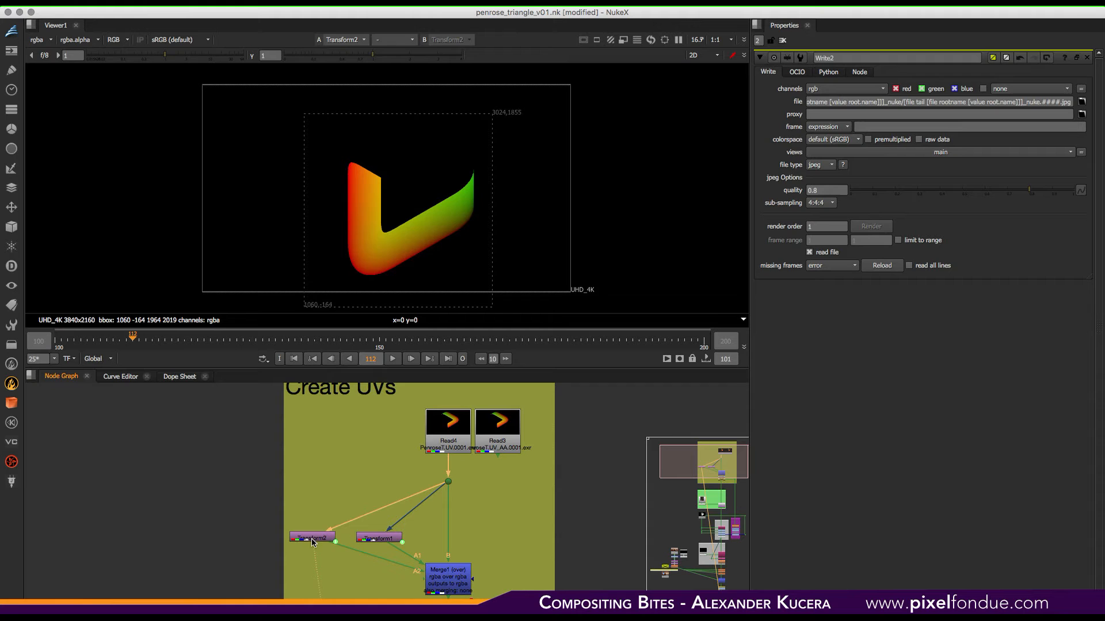
left_click(380, 541)
key("1")
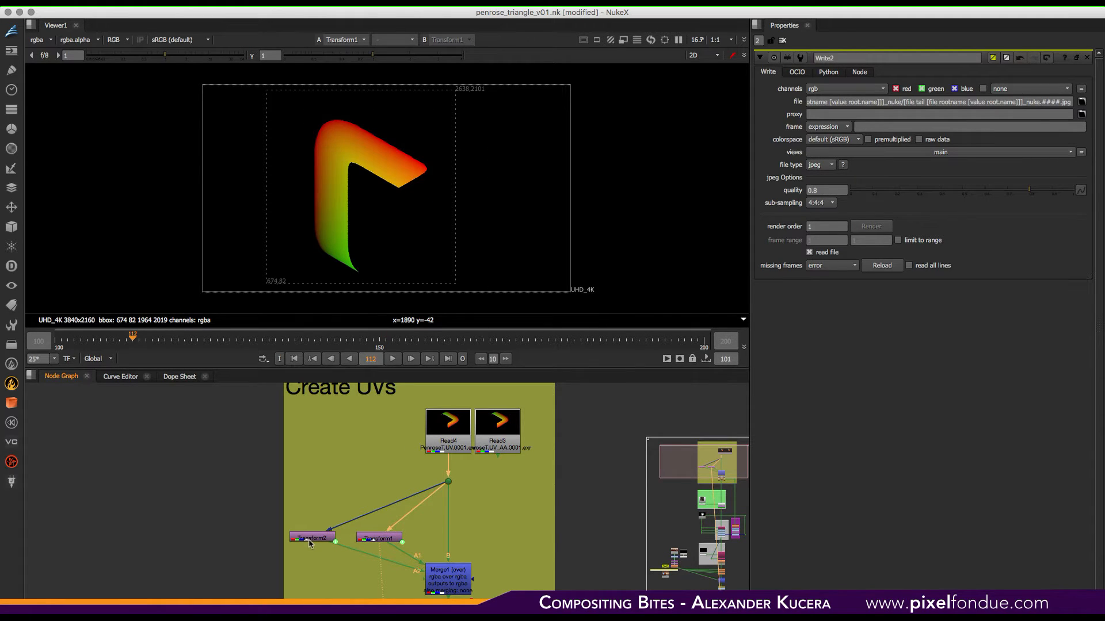
left_click(452, 585)
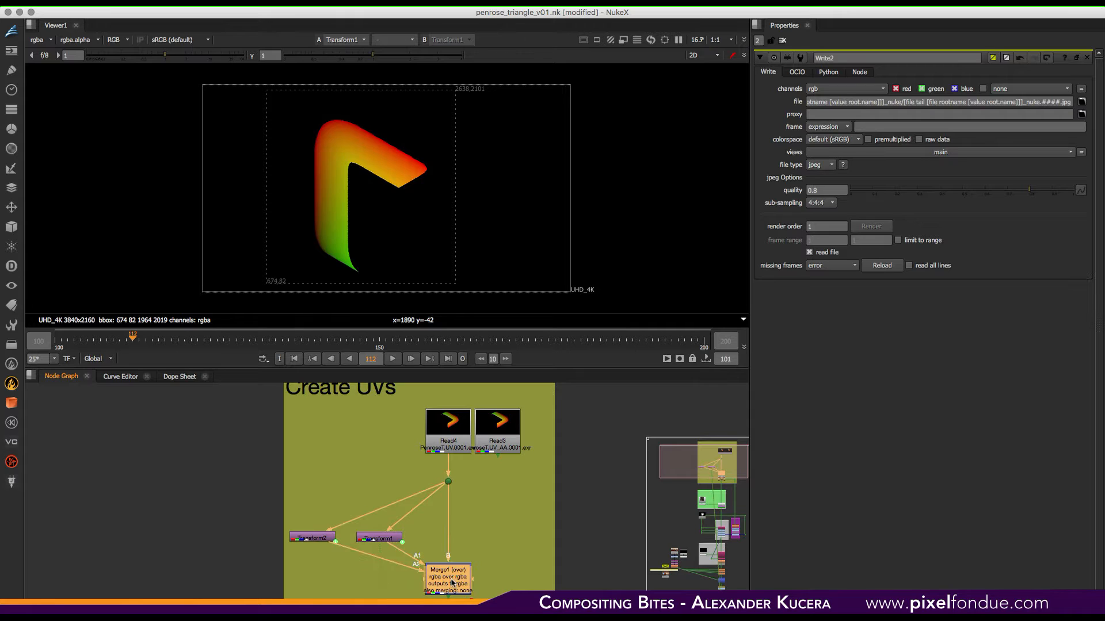
key("1")
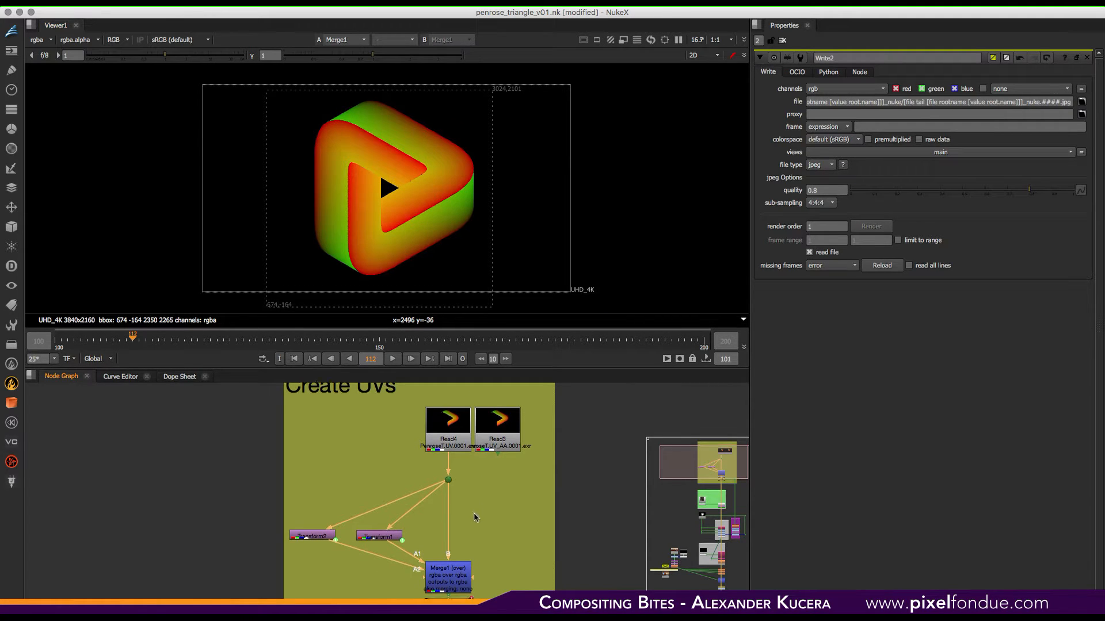
- Re-enable the CurveTool and Crop6 nodes and view Crop6 in the viewer
middle_click_drag(483, 573, 478, 417)
left_click_drag(395, 446, 489, 500)
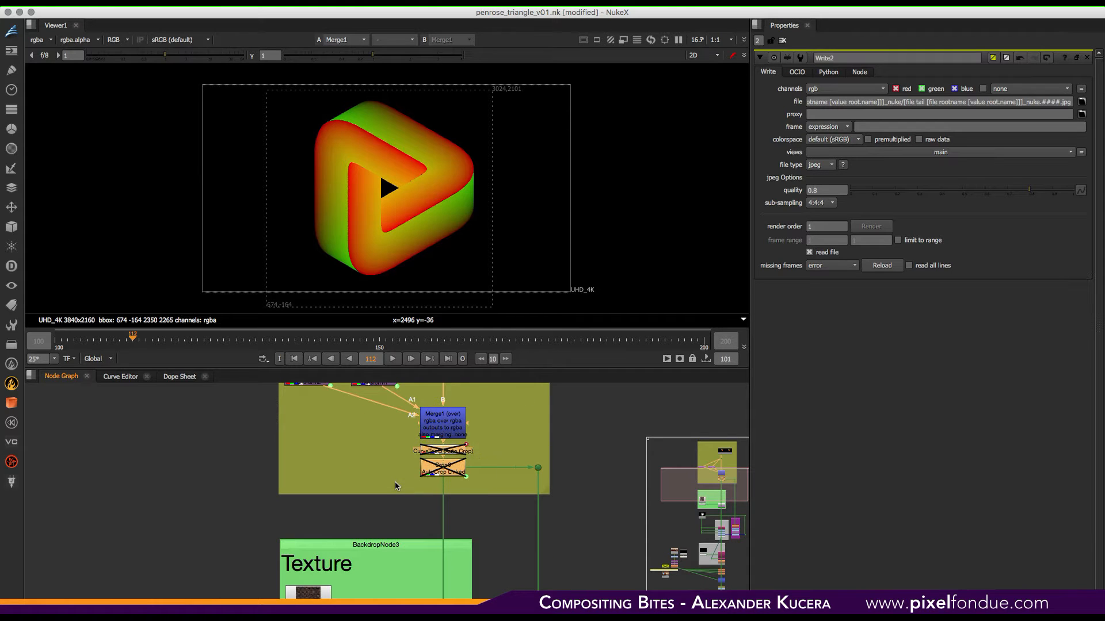
key("d")
key("1")
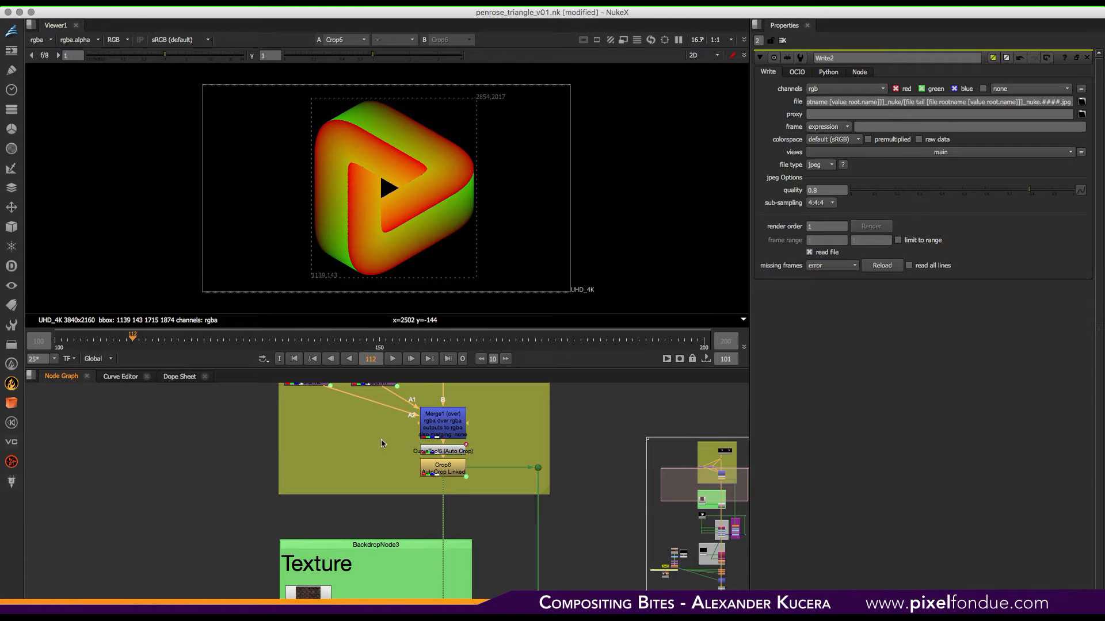
- View the wood texture Read1 node in the Texture backdrop and toggle the green channel display
middle_click_drag(493, 587, 499, 464)
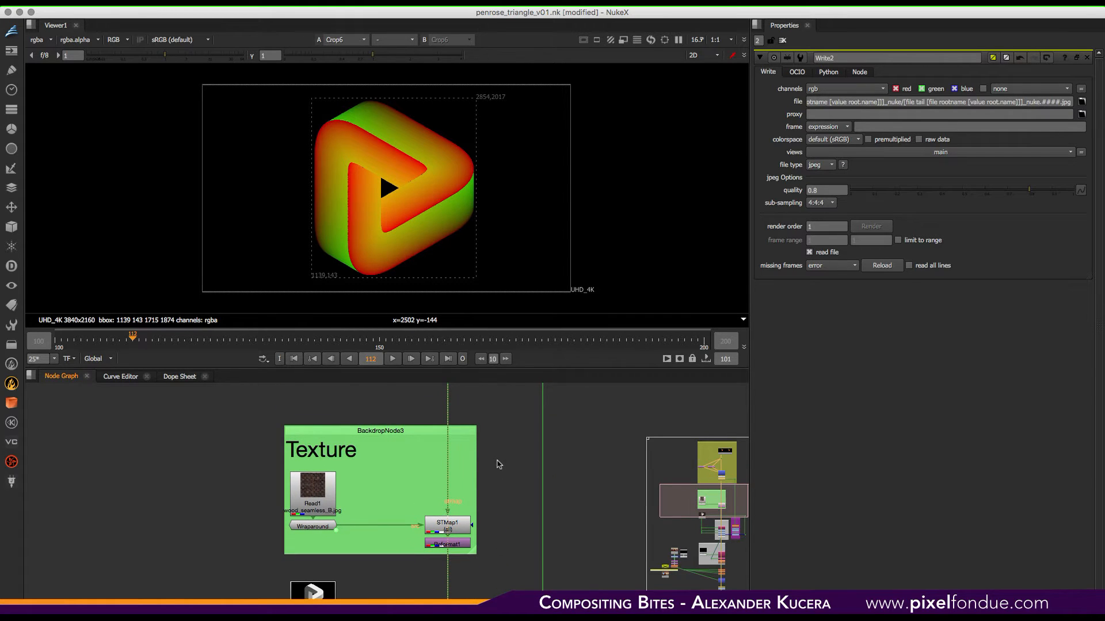
left_click(459, 531)
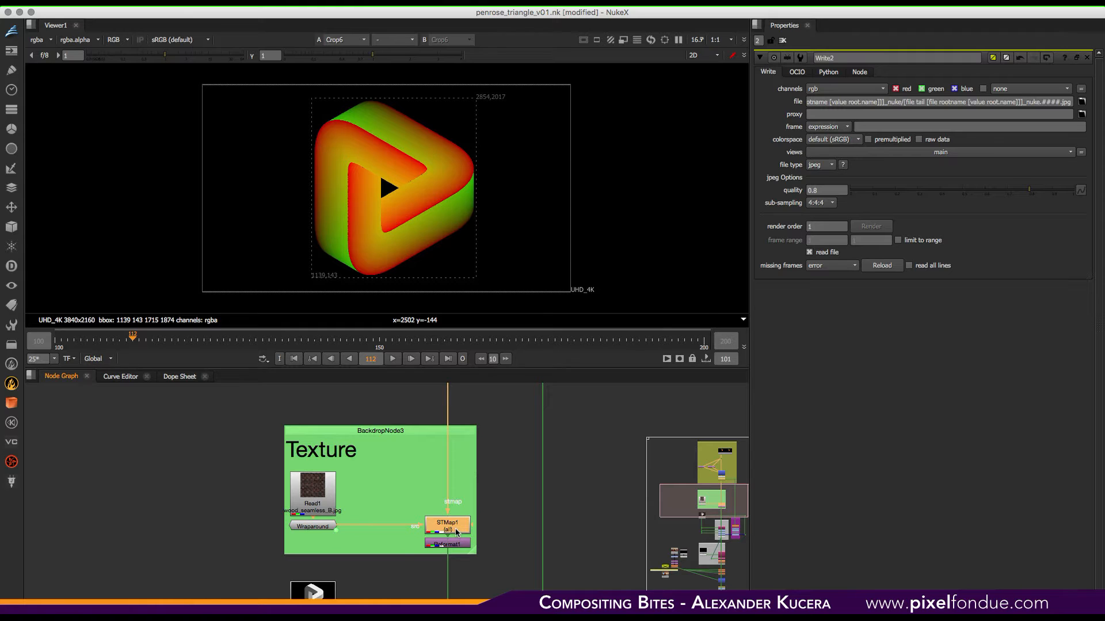
left_click(329, 490)
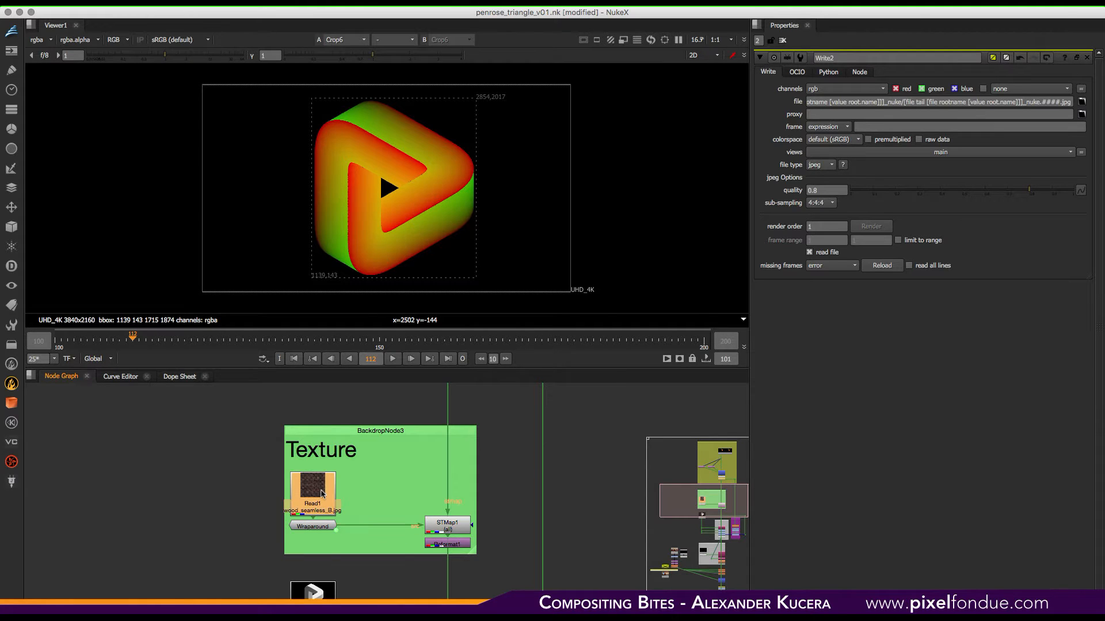
key("1")
key("f")
key("g")
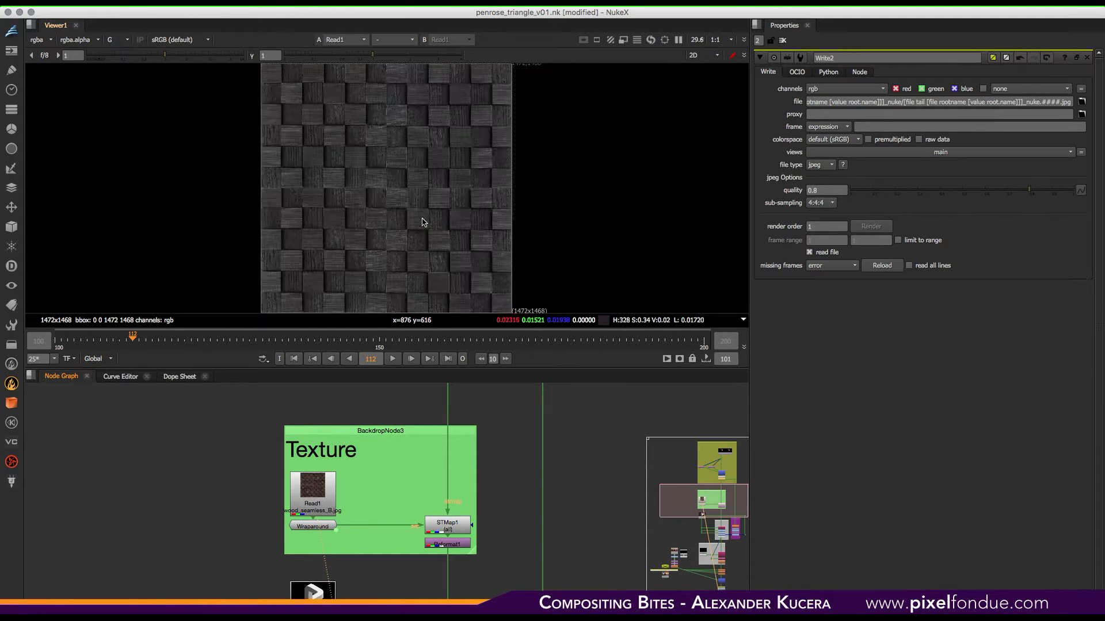
key("g")
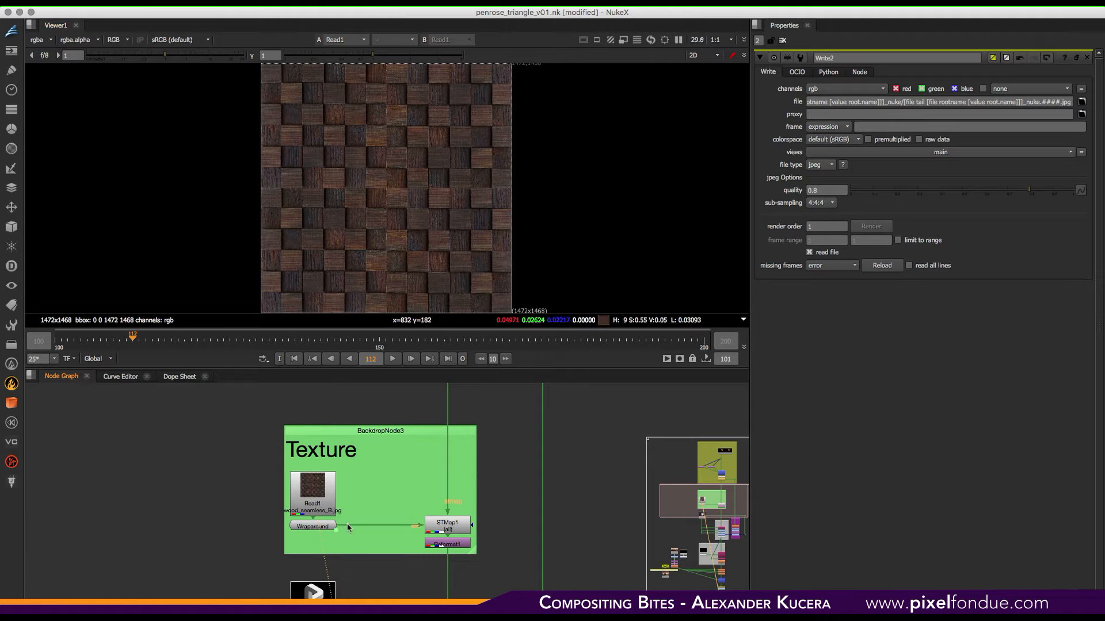
- View Crop6 and then the STMap1 result in the viewer, inspecting it at 100% before fitting
middle_click_drag(463, 465, 470, 539)
left_click(469, 449)
key("1")
scroll(475, 491, "down", 5)
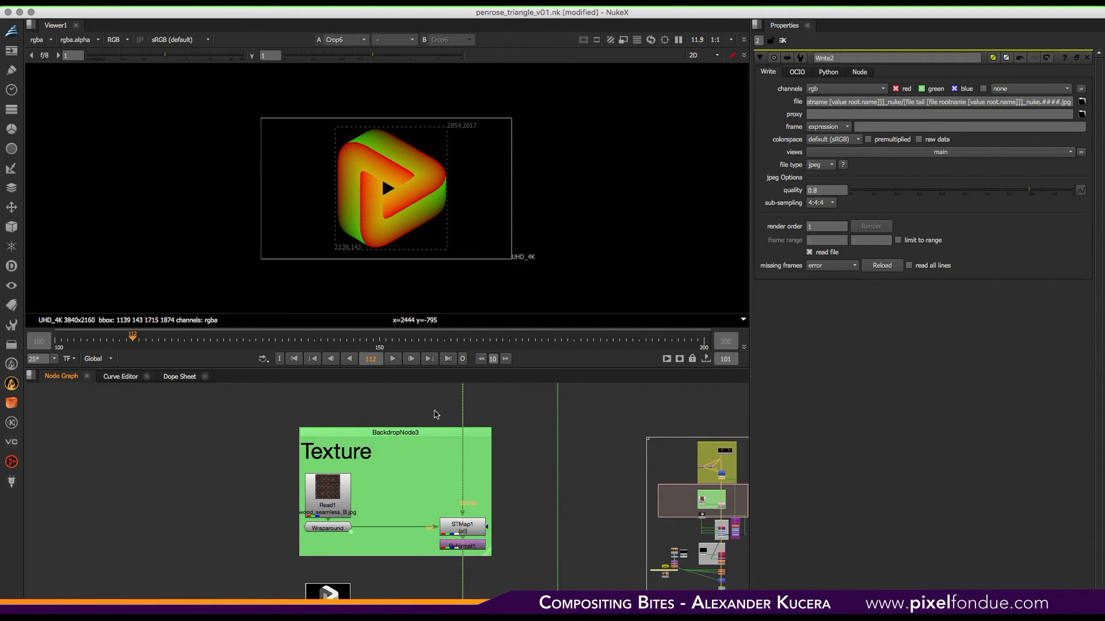
left_click(455, 534)
key("1")
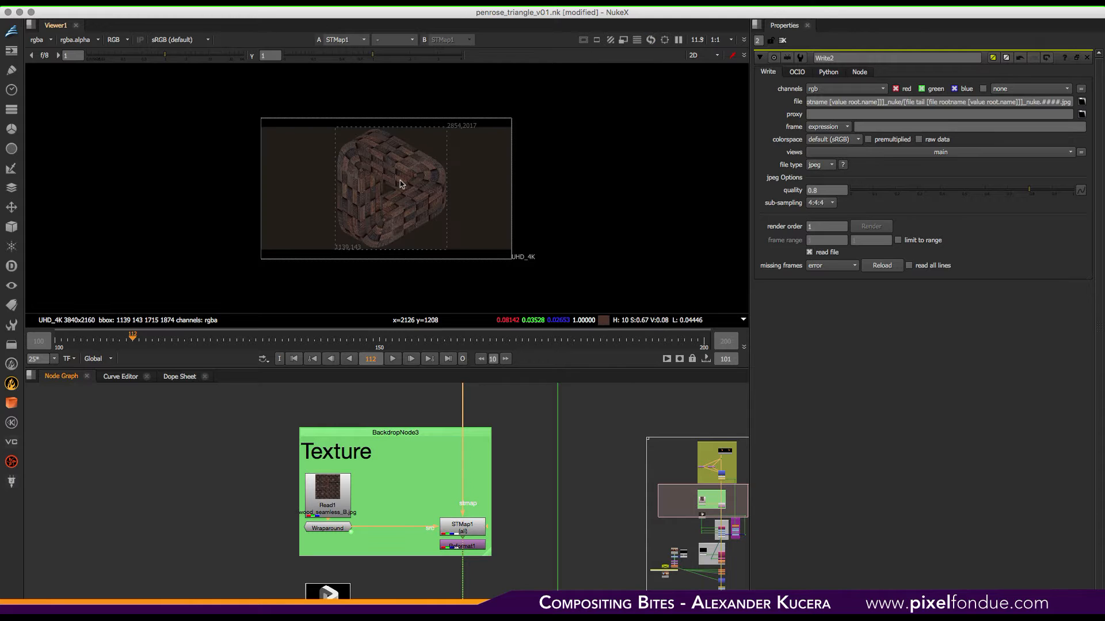
key("super+1")
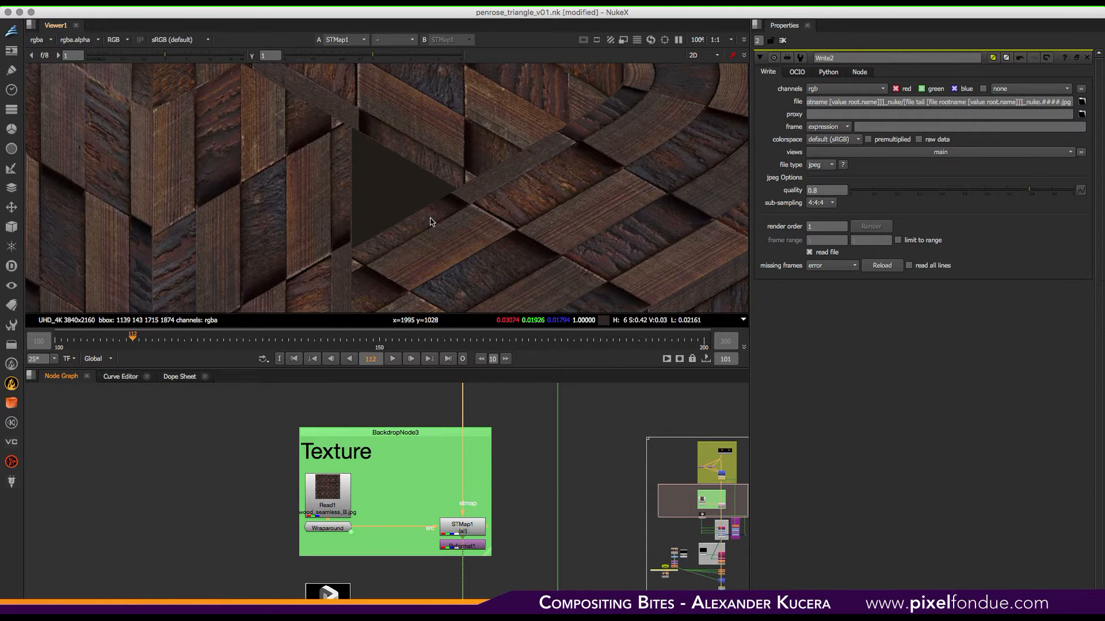
key("f")
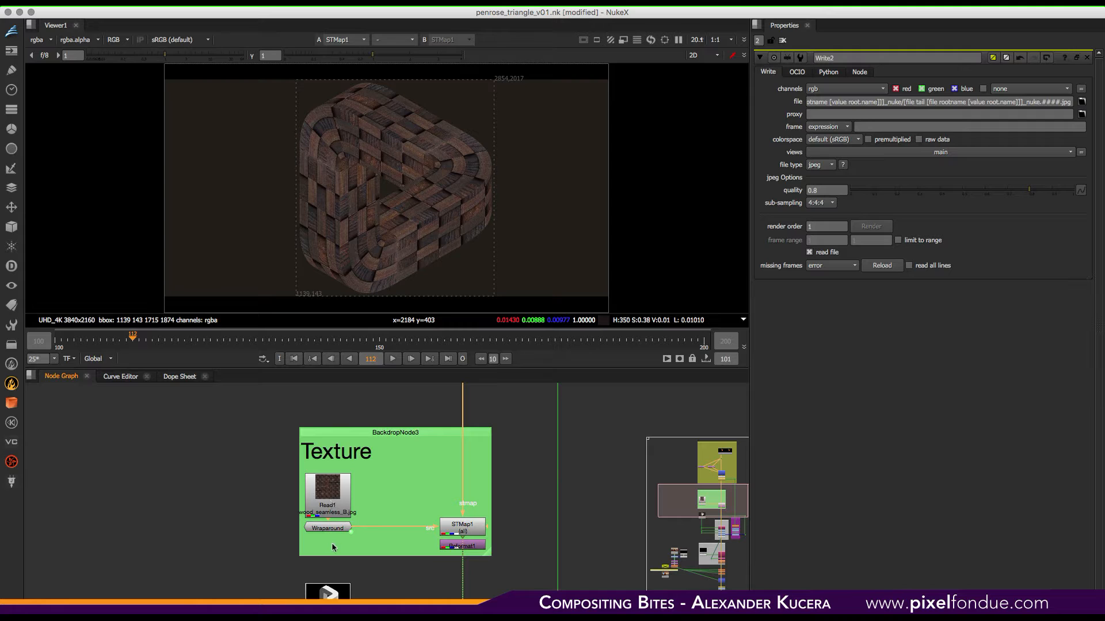
- View Read1 and the Wraparound node in the viewer and move the playhead to frame 139
left_click(333, 528)
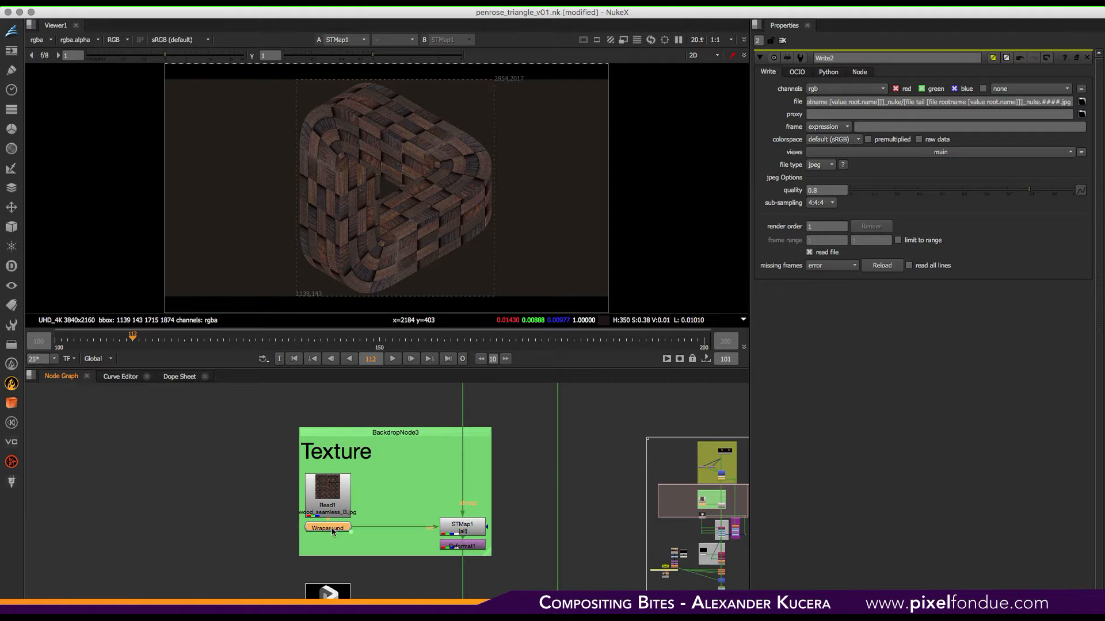
left_click(328, 502)
key("1")
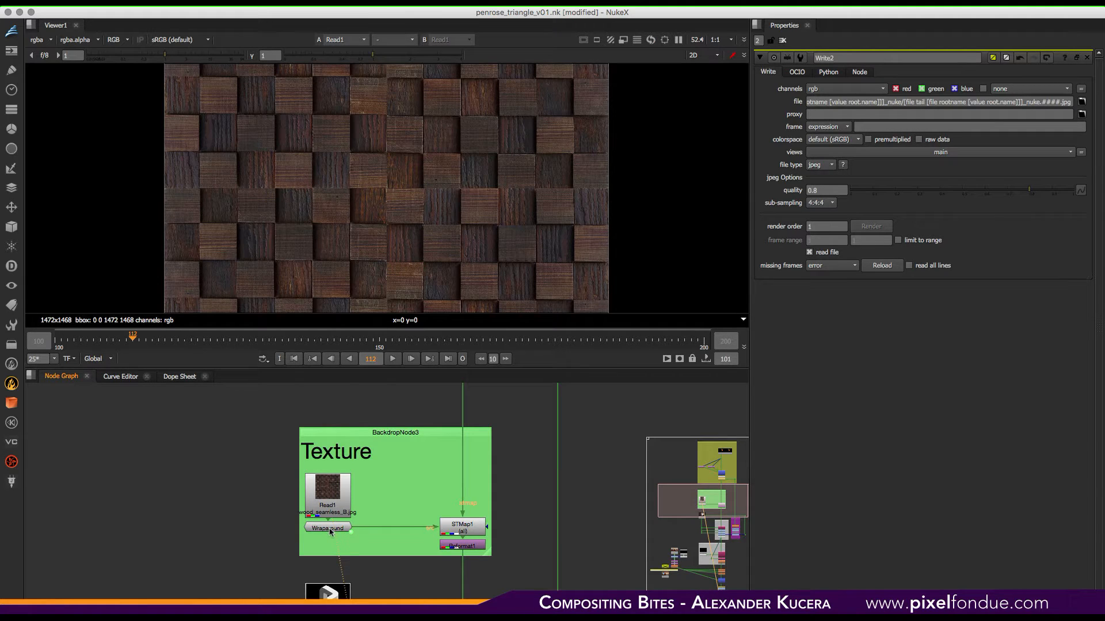
key("1")
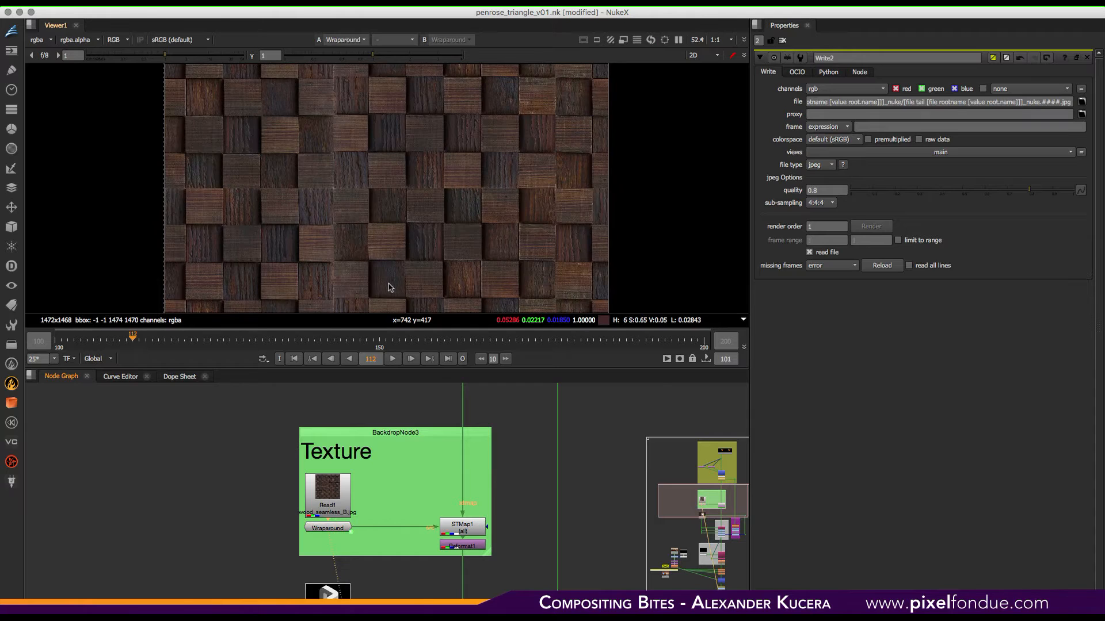
key("f")
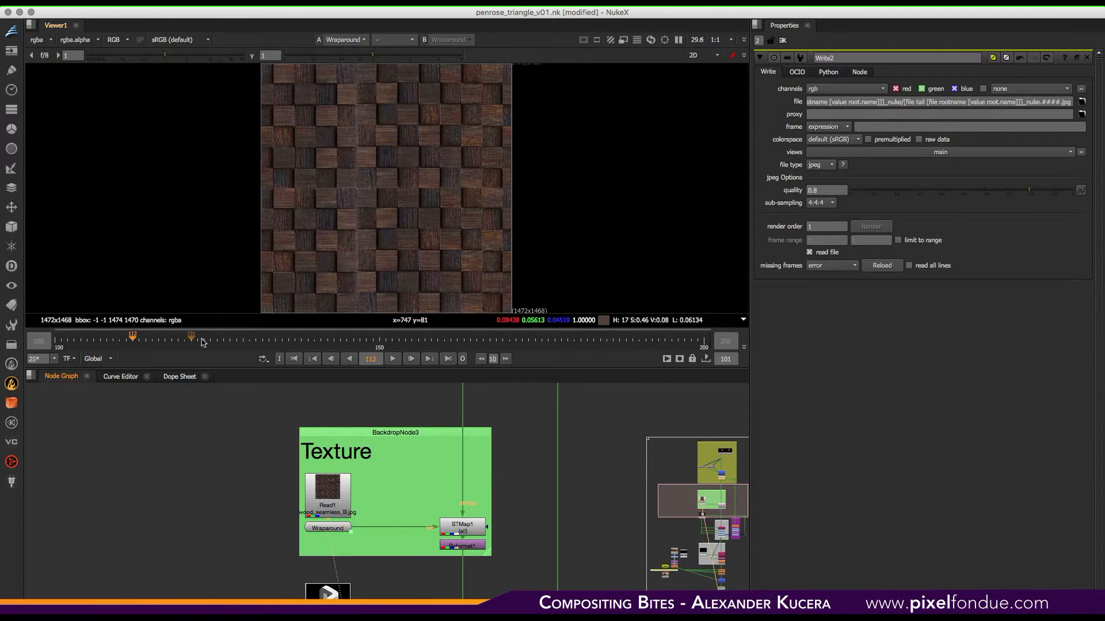
left_click_drag(136, 341, 309, 343)
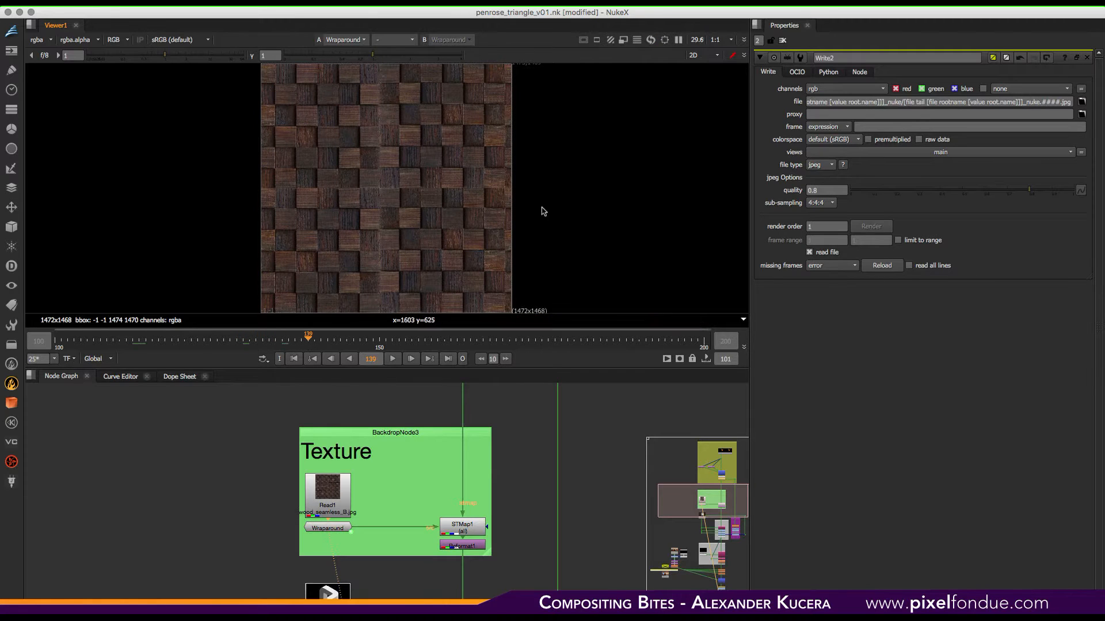
- Open the Wraparound group and view its Merge4 node in the viewer
left_click(331, 528)
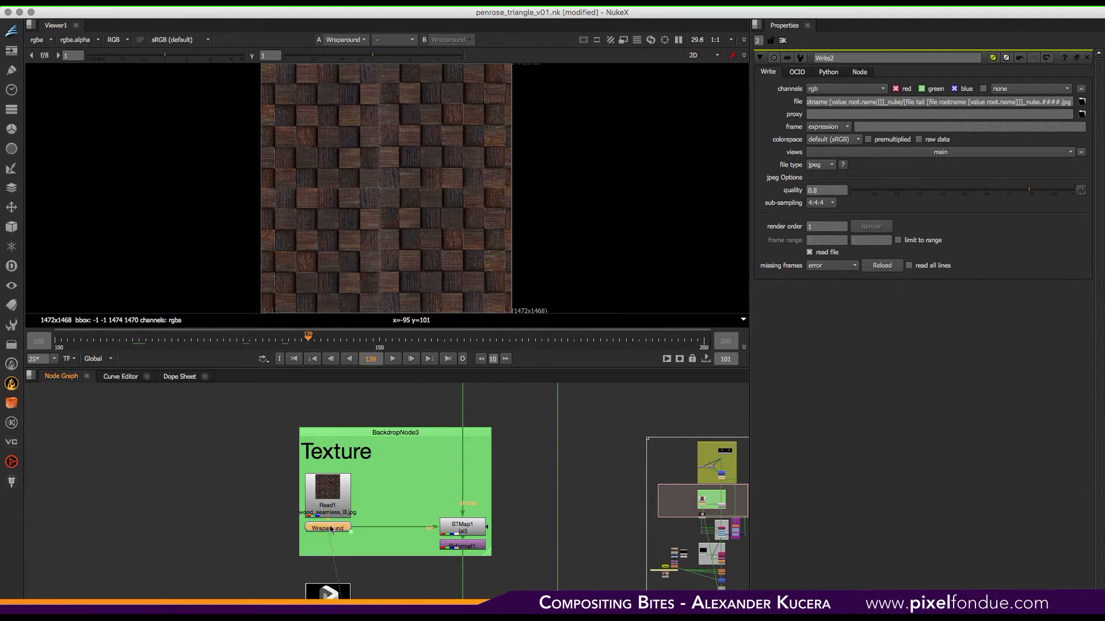
key("ctrl+Return")
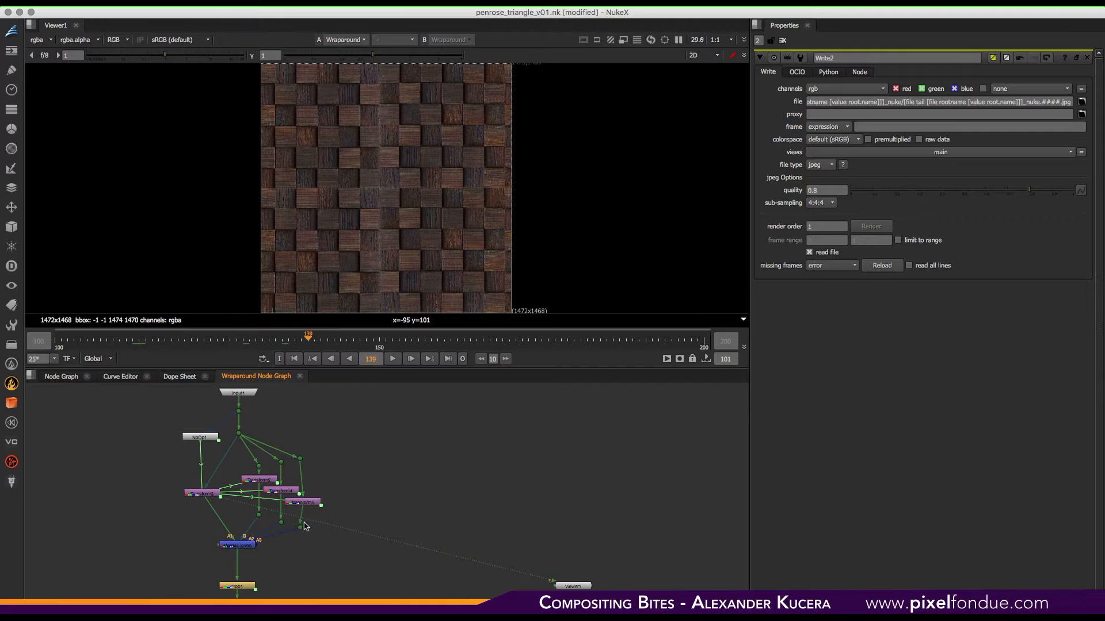
left_click(231, 545)
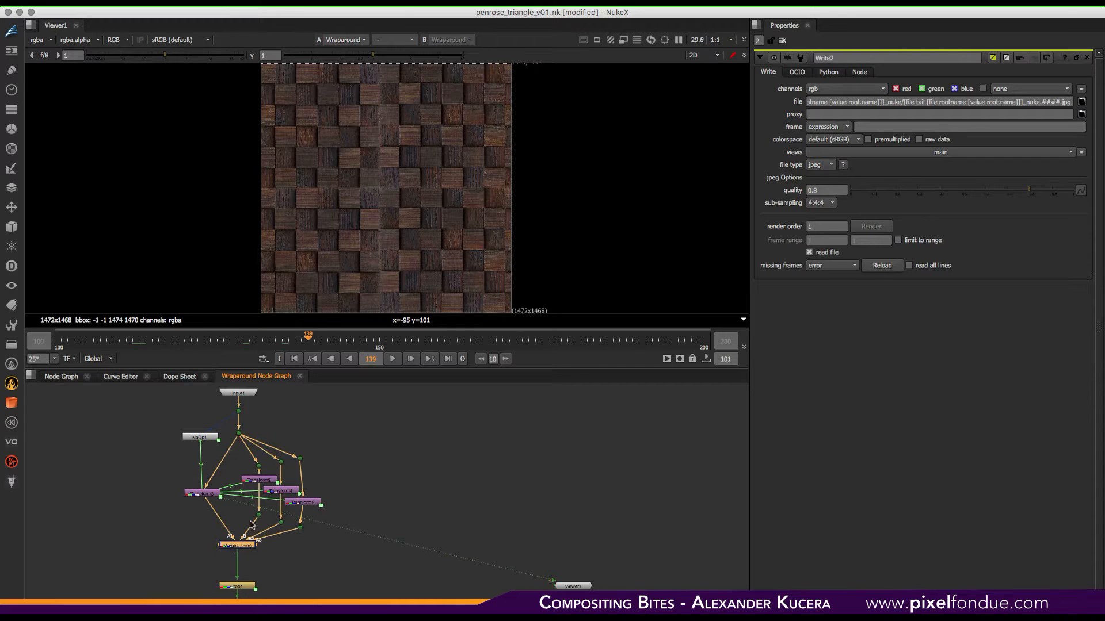
key("1")
scroll(416, 216, "down", 5)
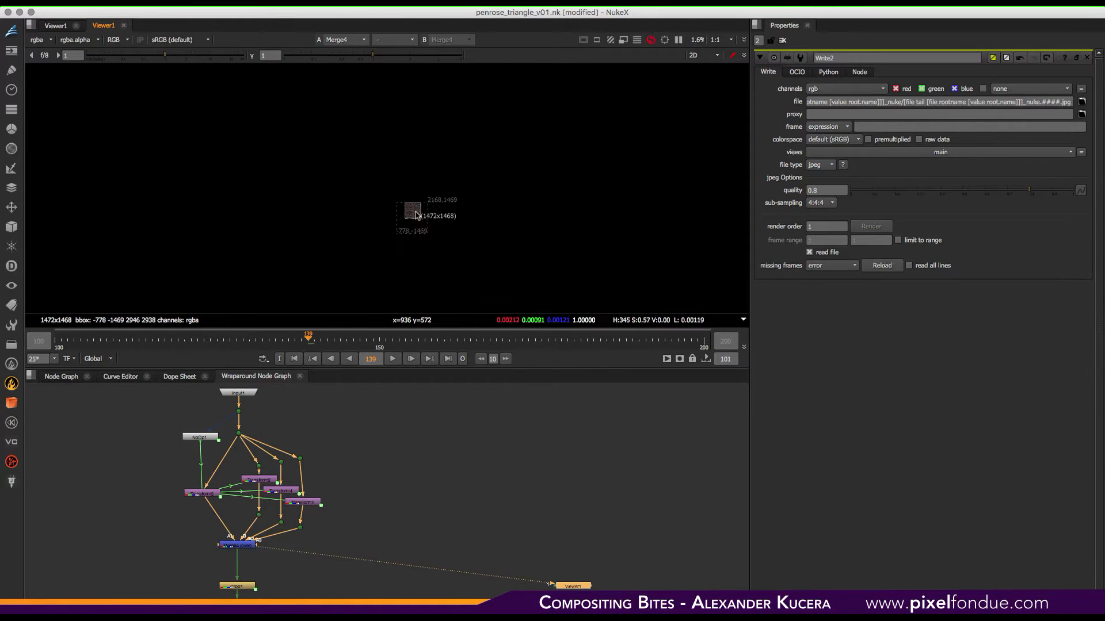
scroll(416, 217, "up", 2)
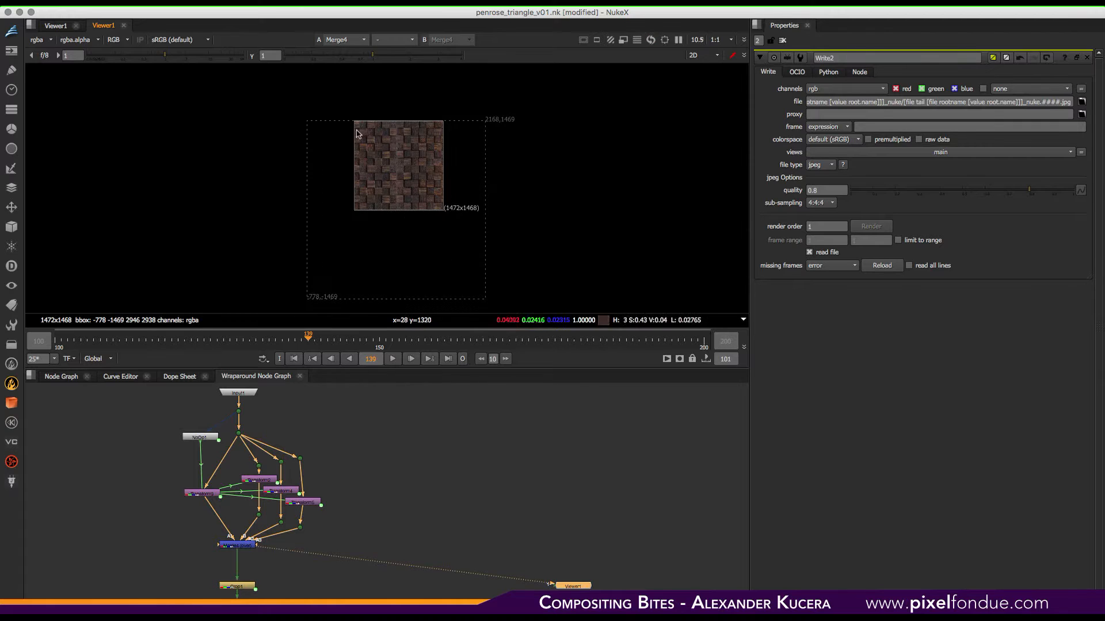
- View each Transform node and the Merge4 node inside the Wraparound group in the viewer
left_click(211, 491)
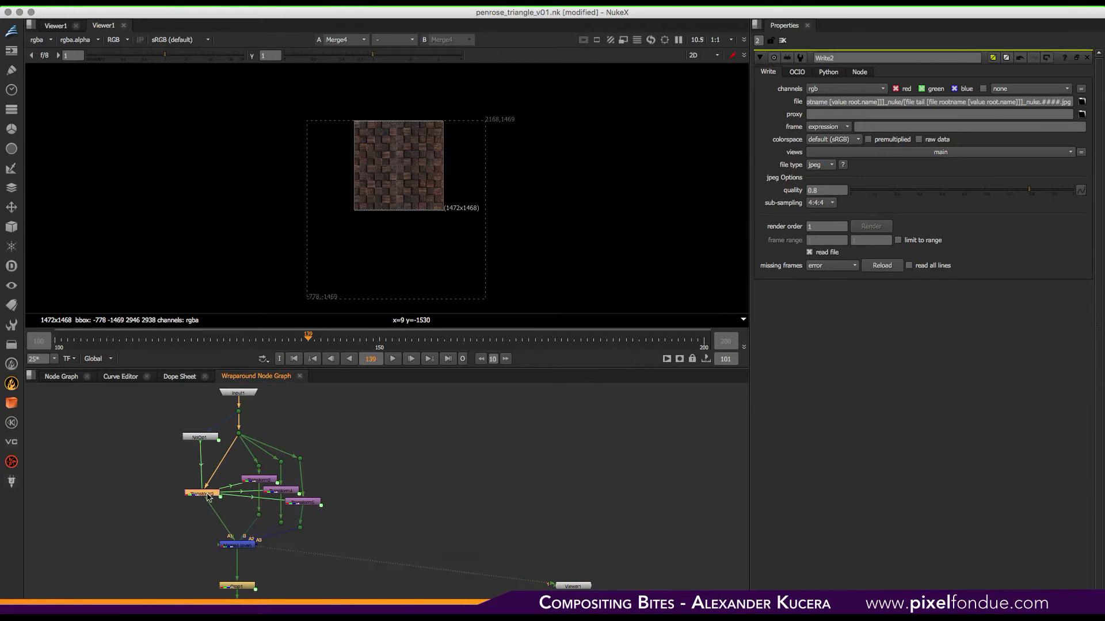
key("1")
left_click(261, 482)
key("1")
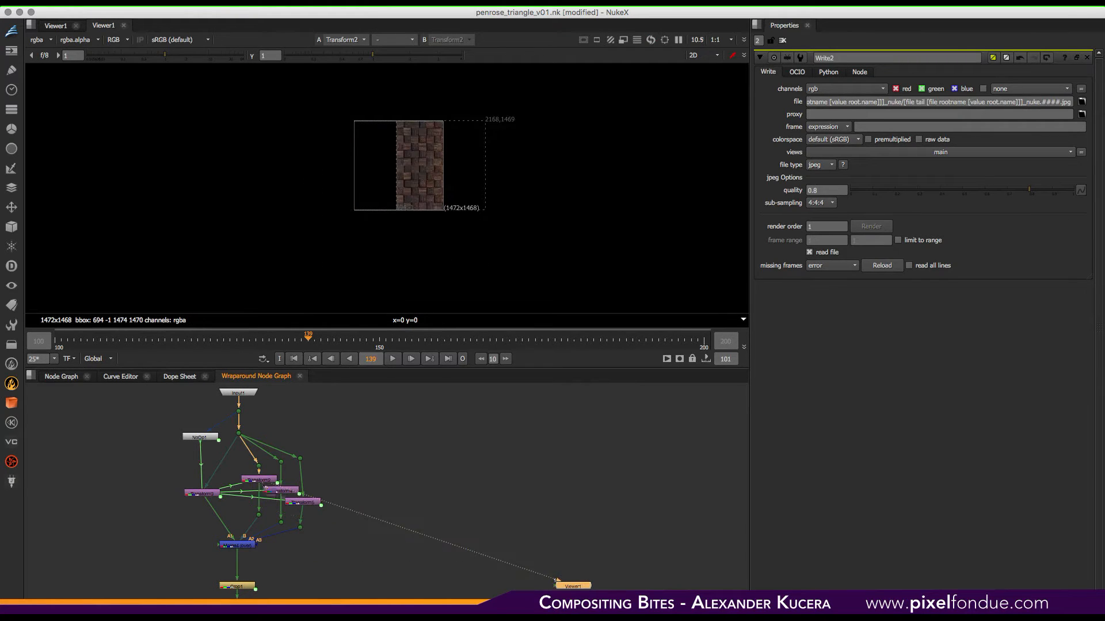
left_click(281, 491)
key("1")
left_click(301, 502)
key("1")
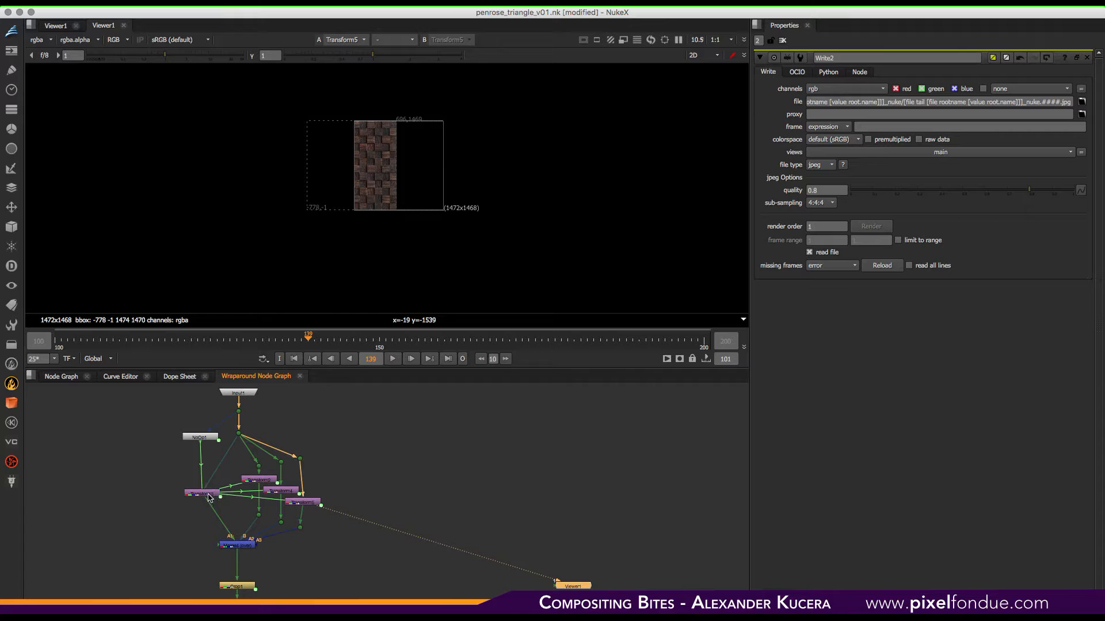
left_click(231, 546)
key("1")
left_click(211, 494)
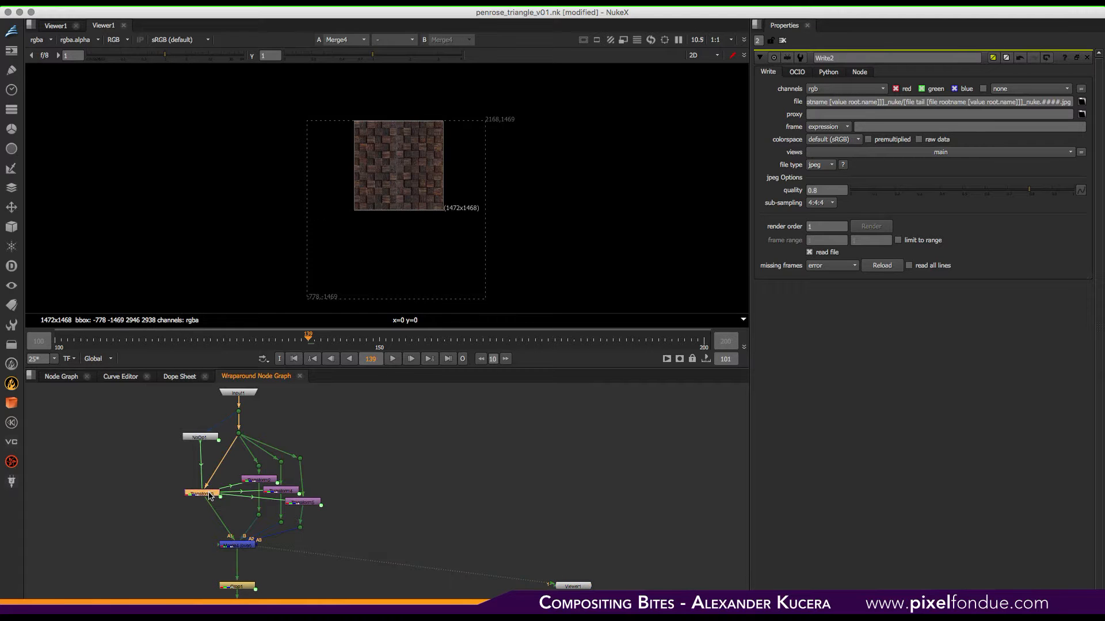
- Open the Wraparound node's properties and step its translate y value upward repeatedly before resetting it to 0
left_click(59, 377)
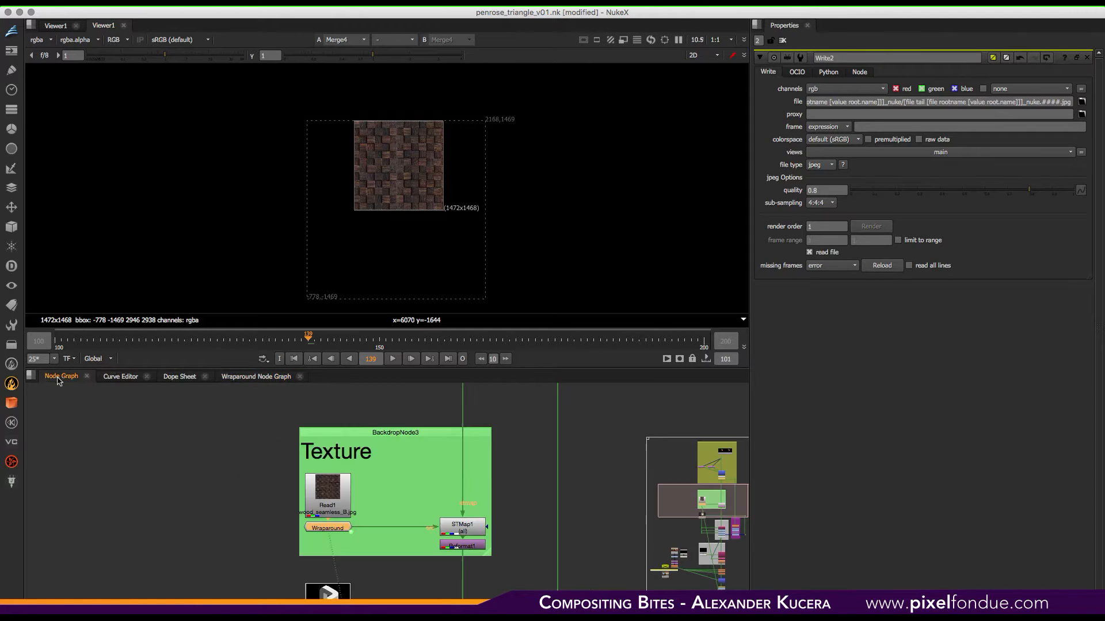
double_click(333, 528)
left_click(268, 377)
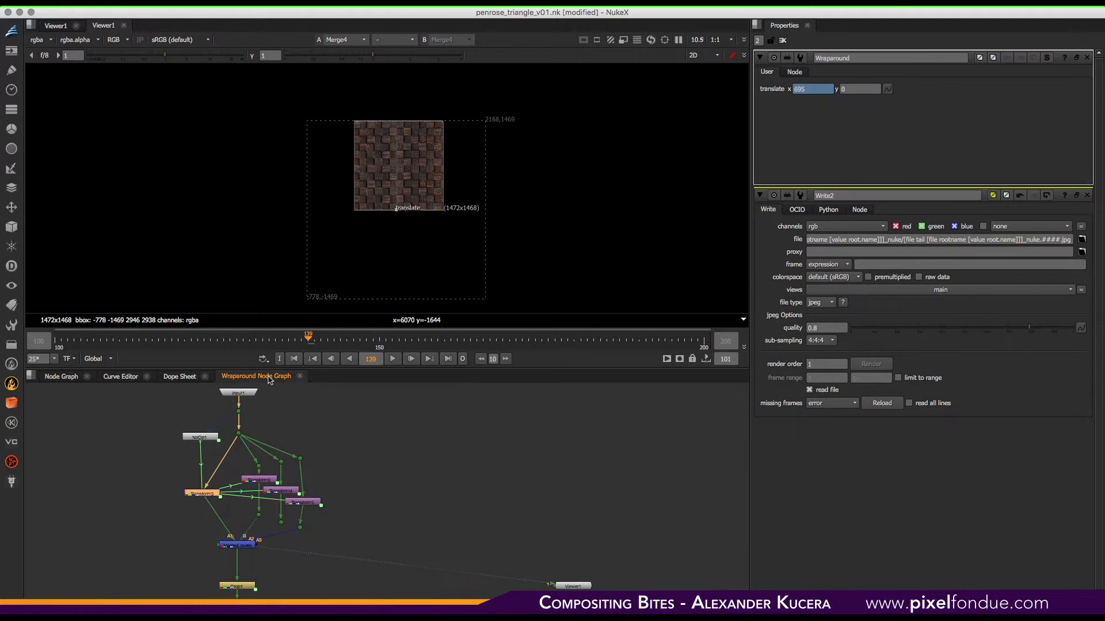
left_click(858, 89)
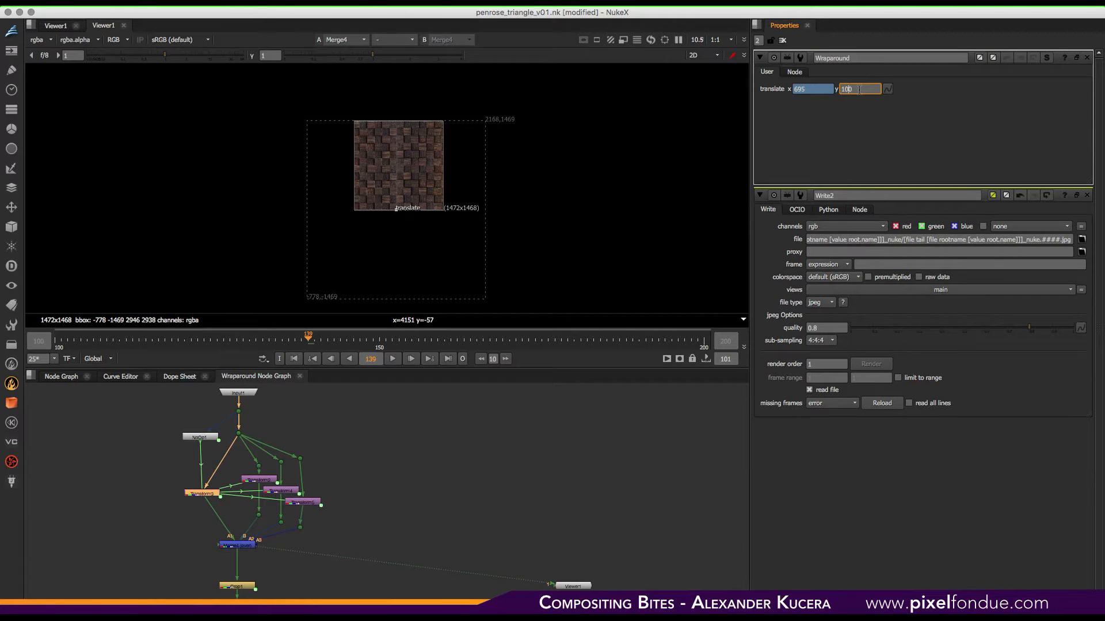
key("Up")
key("Up")
key("Up")
key("Up")
key("Up")
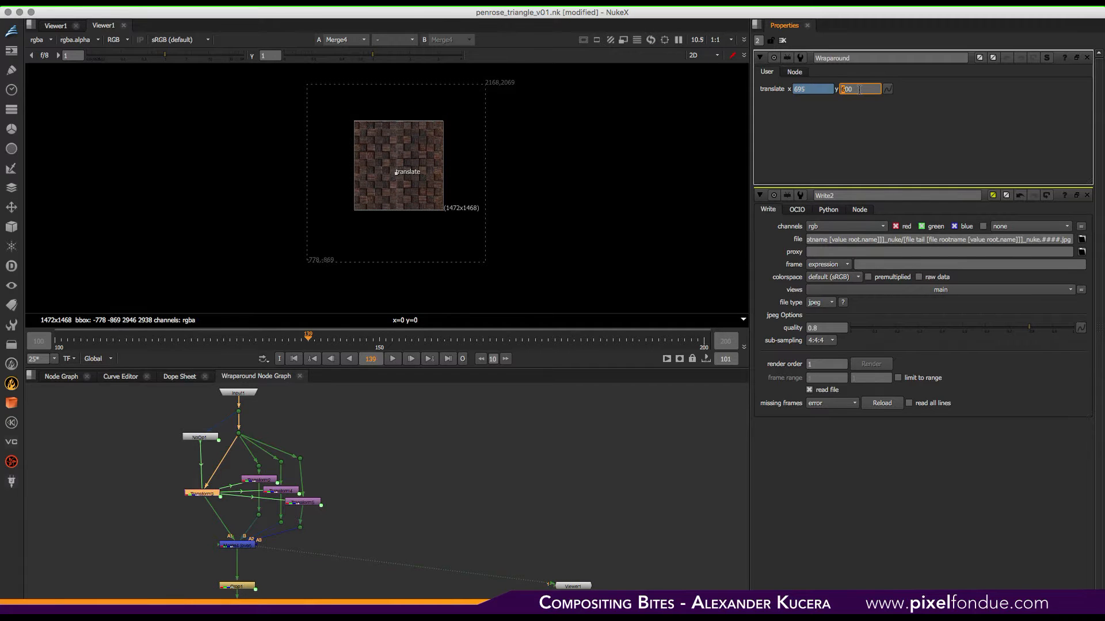
key("Up")
key("Up")
key("Up")
key("Up")
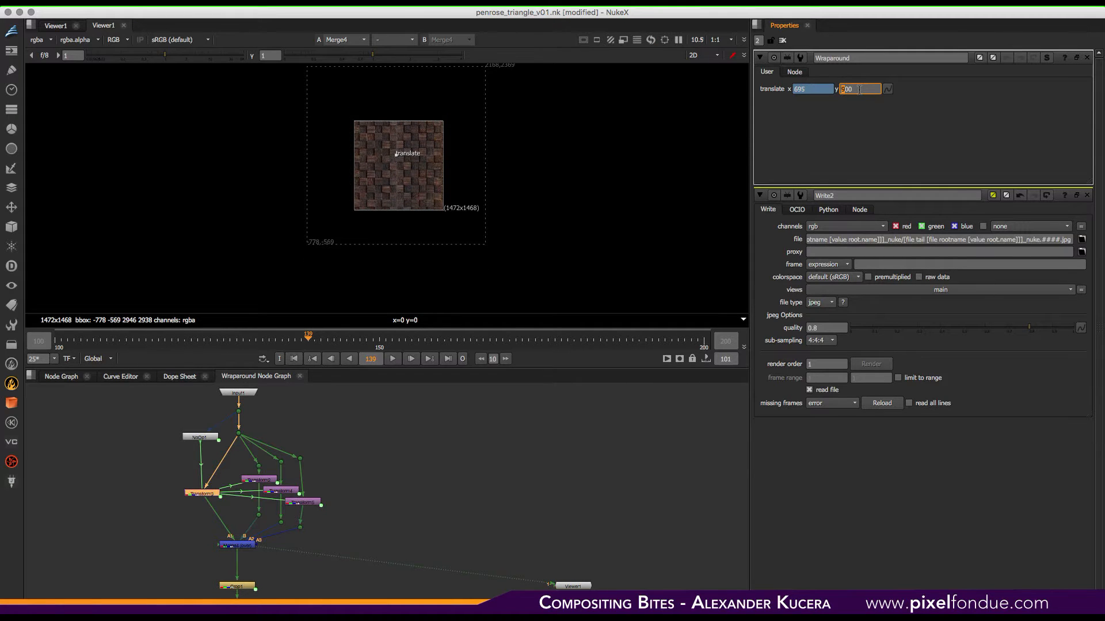
key("Up")
key("Up")
key("Up")
key("Up")
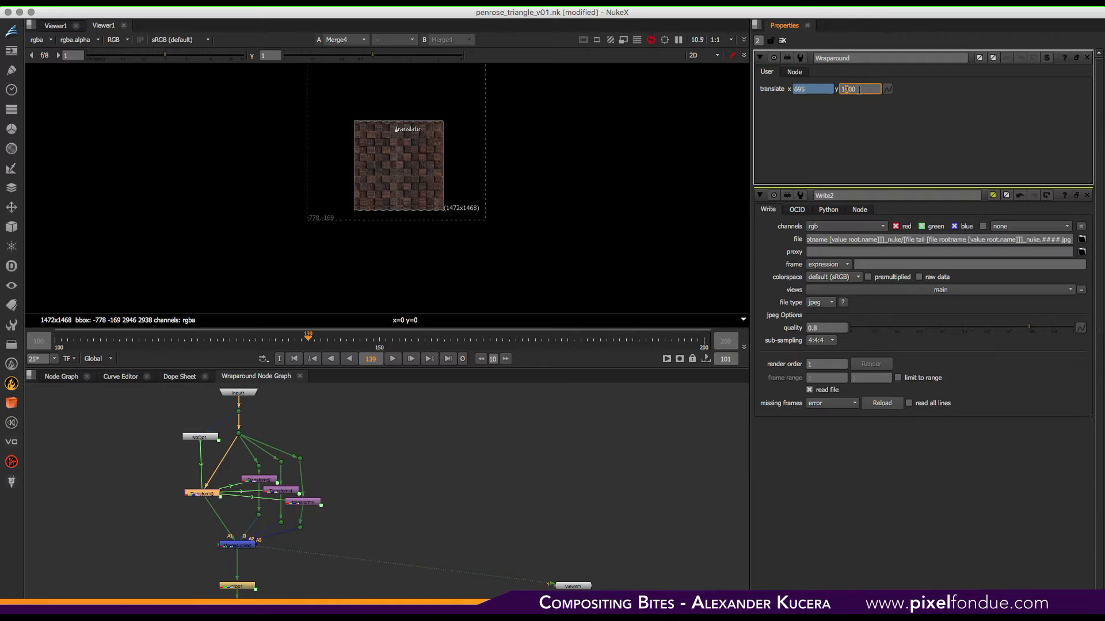
key("Up")
key("Up")
key("Up")
key("Up")
key("Up")
key("Up")
key("Up")
key("Up")
key("Up")
key("Up")
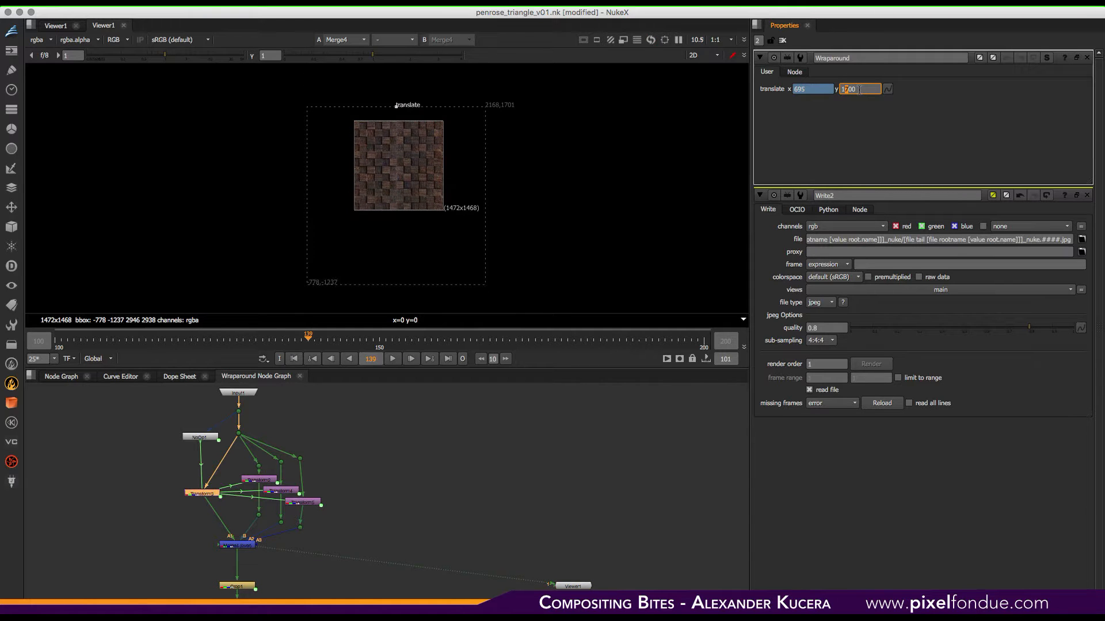
key("Up")
key("Up")
key("Up")
key("Up")
key("Up")
key("Up")
key("Up")
key("Up")
key("Up")
key("Up")
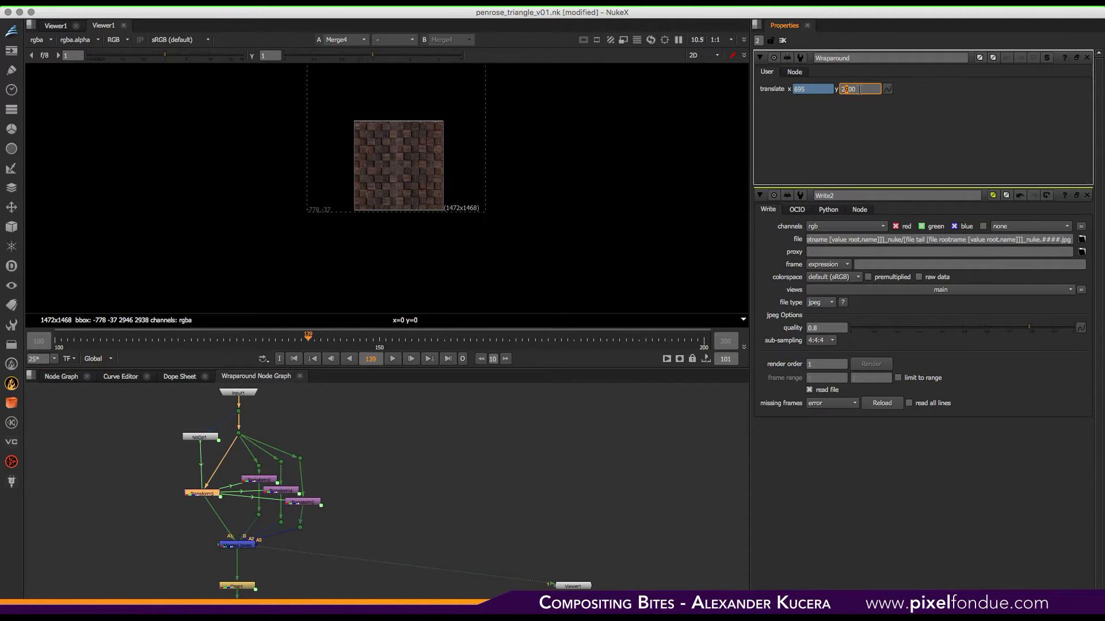
key("Up")
key("Up")
key("Up")
key("Up")
key("Up")
key("Up")
key("Up")
key("Up")
key("Up")
key("Up")
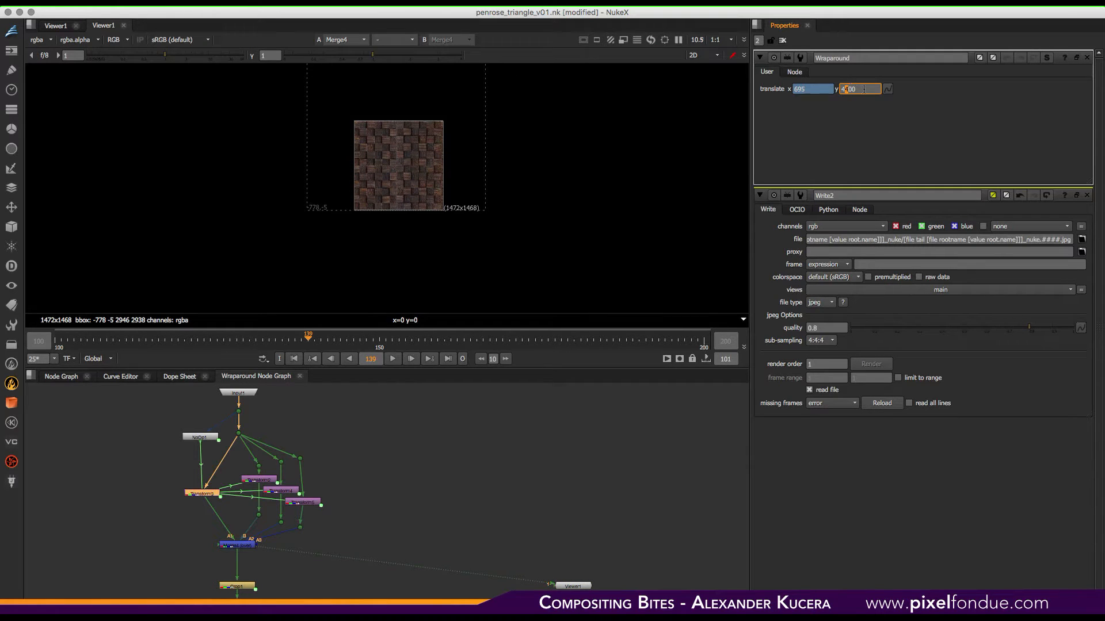
type("0")
key("Return")
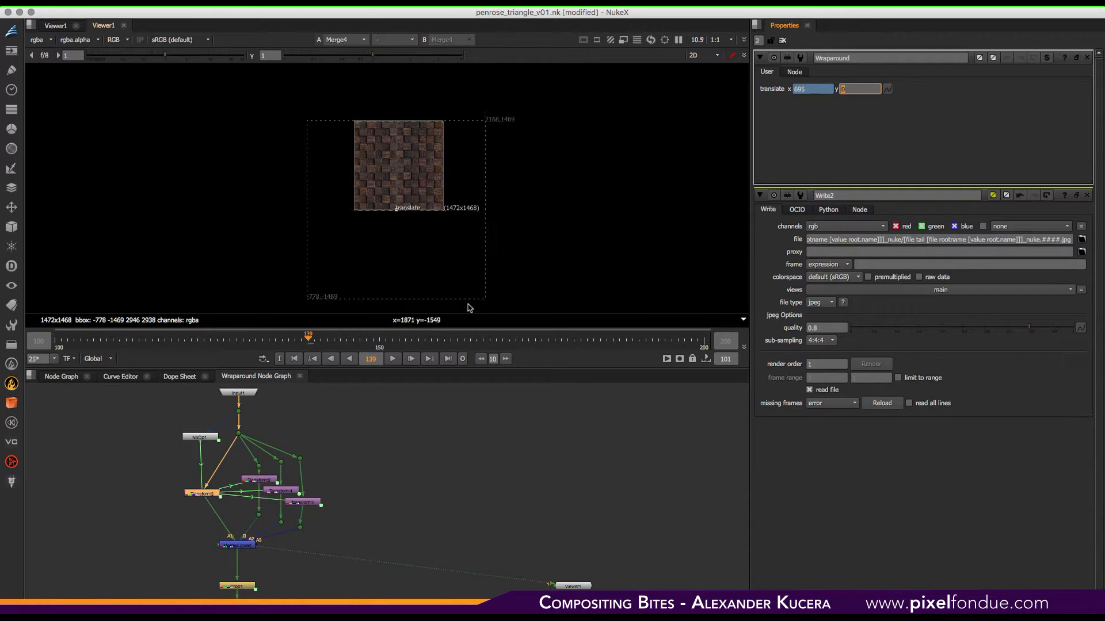
- Scrub the timeline to frame 142 and close the Wraparound properties and group node graph
mouse_move(309, 338)
left_mouse_down()
mouse_move(649, 336)
mouse_move(327, 337)
left_mouse_up()
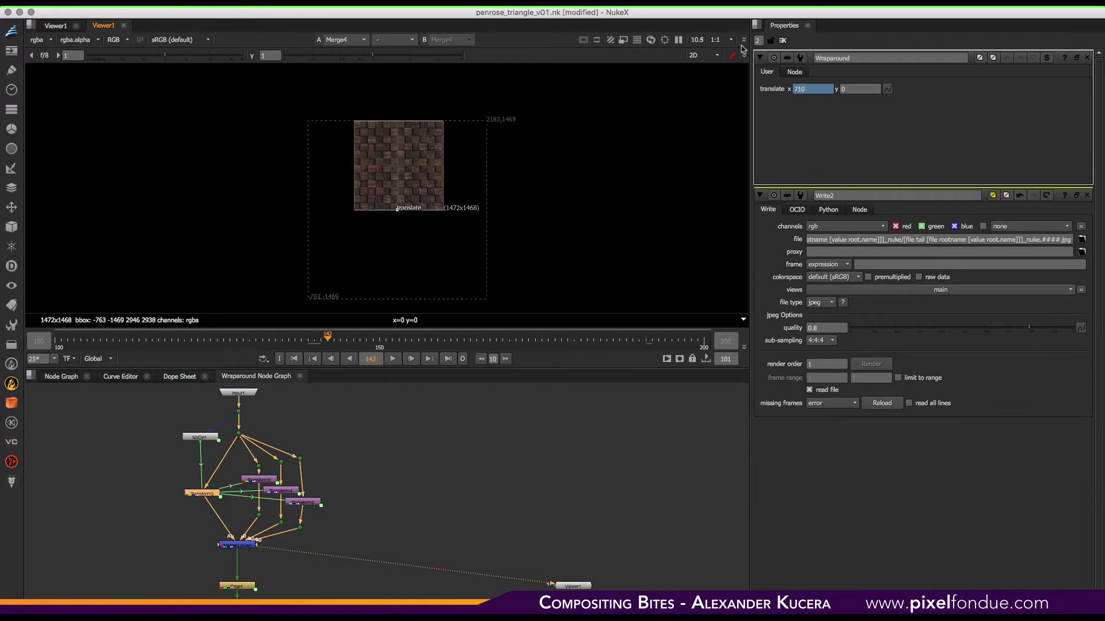
left_click(783, 41)
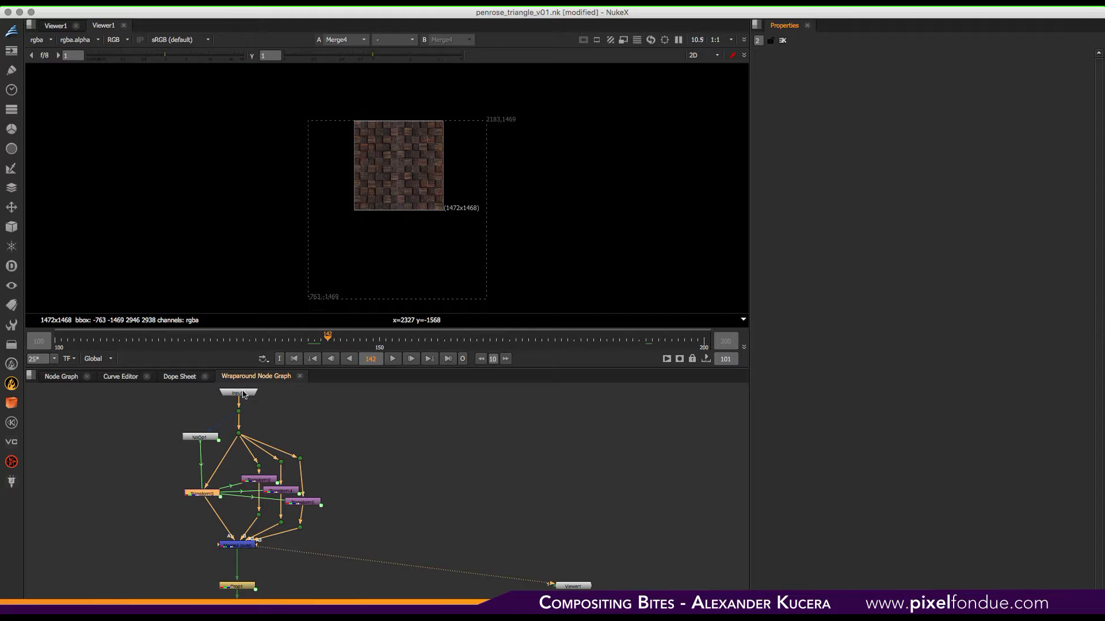
left_click(300, 376)
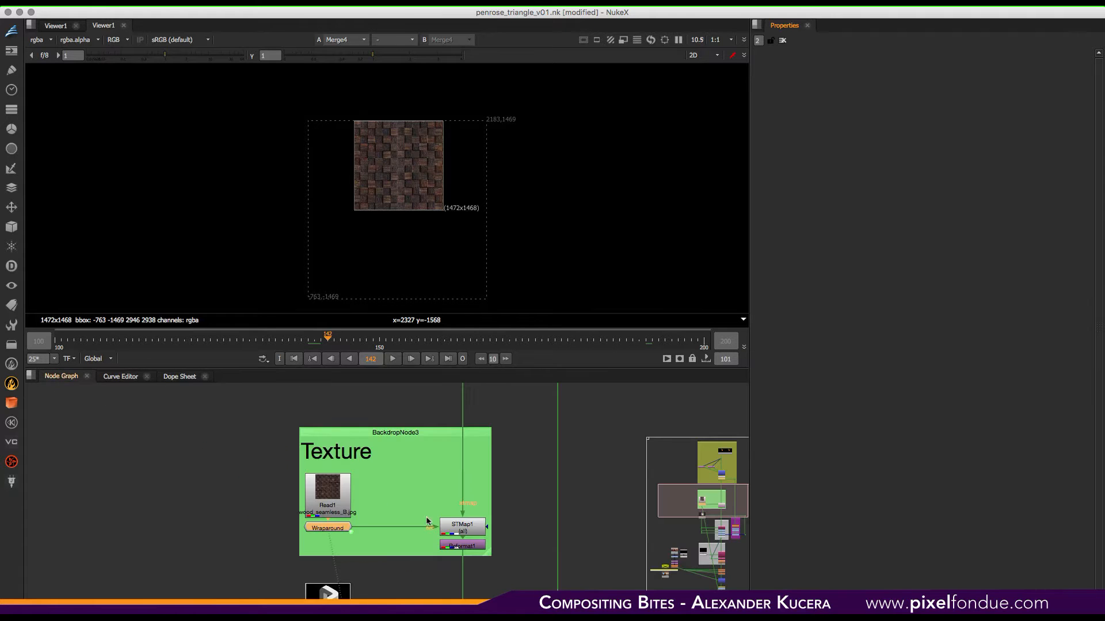
- View STMap1 fitted in the viewer and play the animation briefly
left_click(460, 526)
key("1")
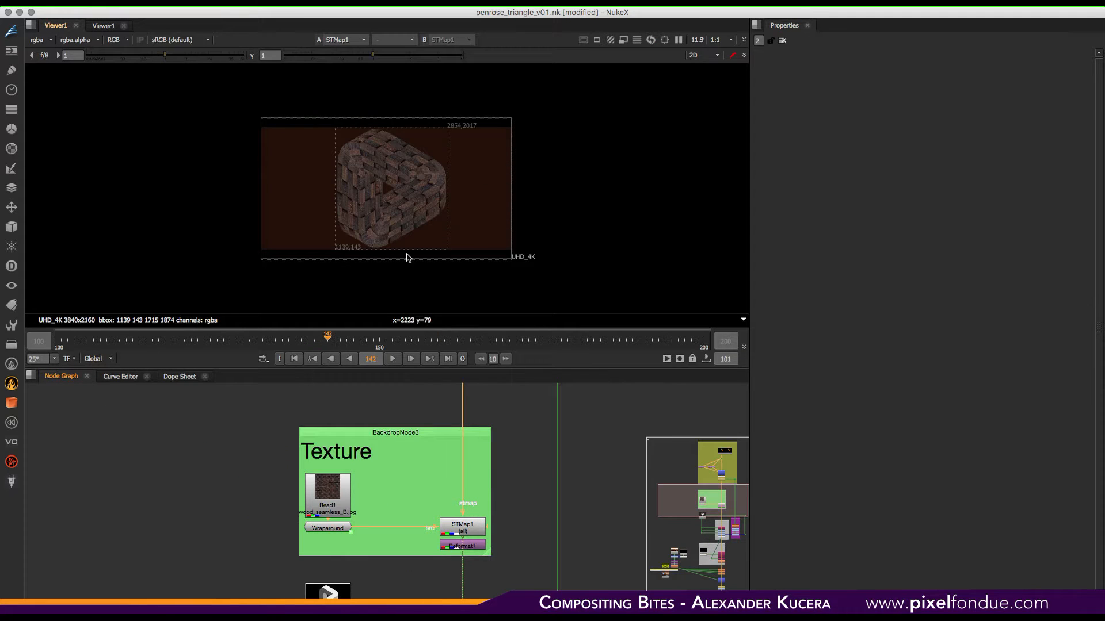
key("f")
left_click(391, 359)
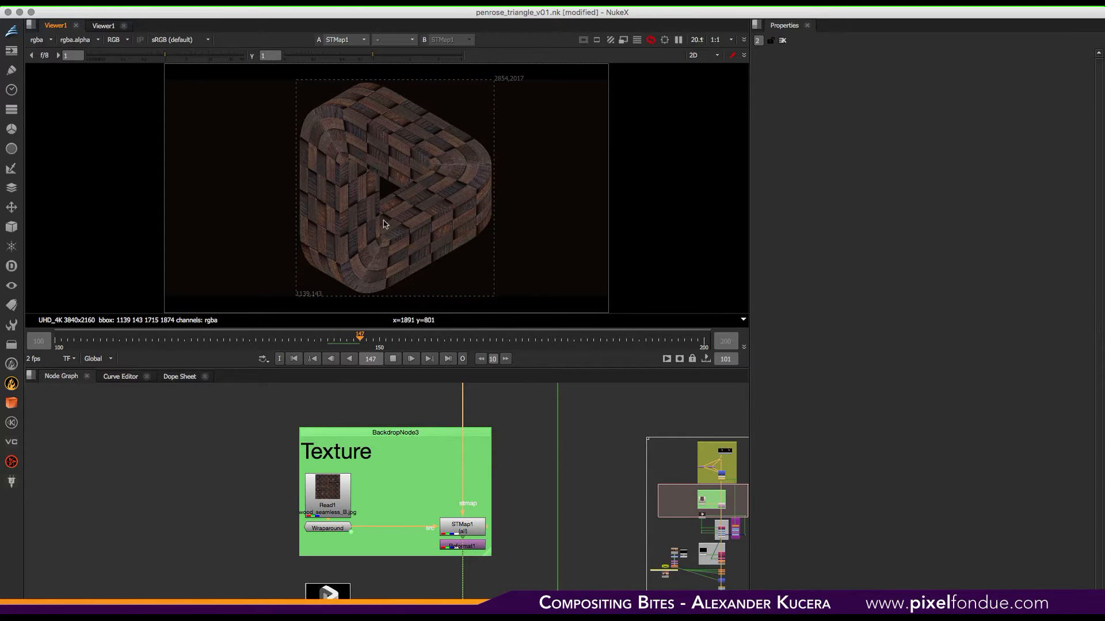
left_click(392, 360)
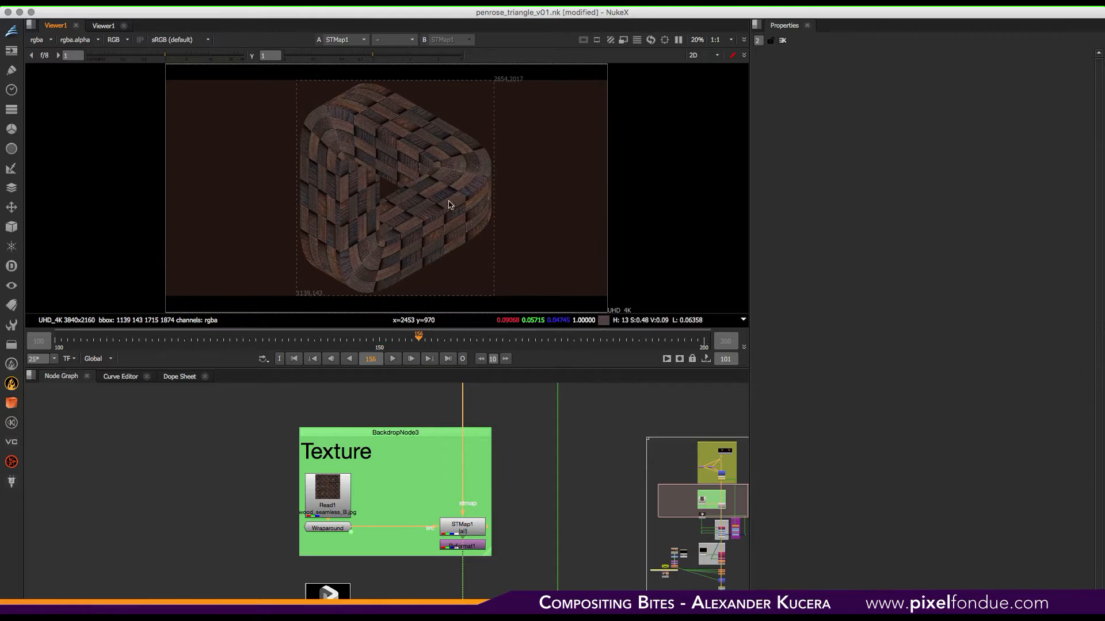
- View Reformat1 in the viewer and zoom into the mapped wood texture detail
left_click(476, 548)
key("1")
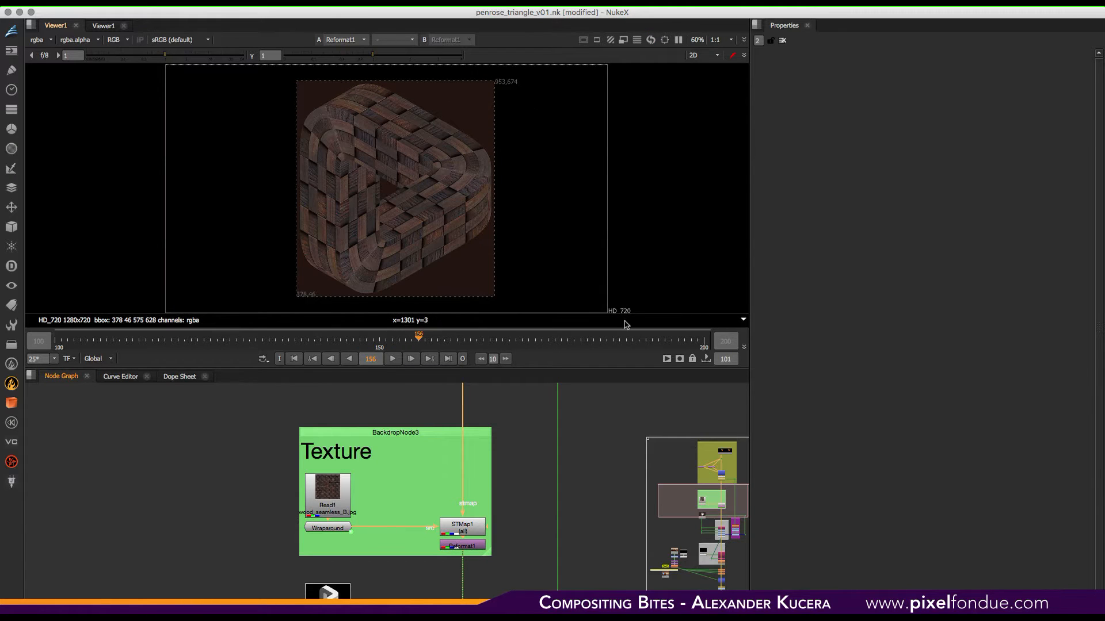
scroll(402, 185, "up", 5)
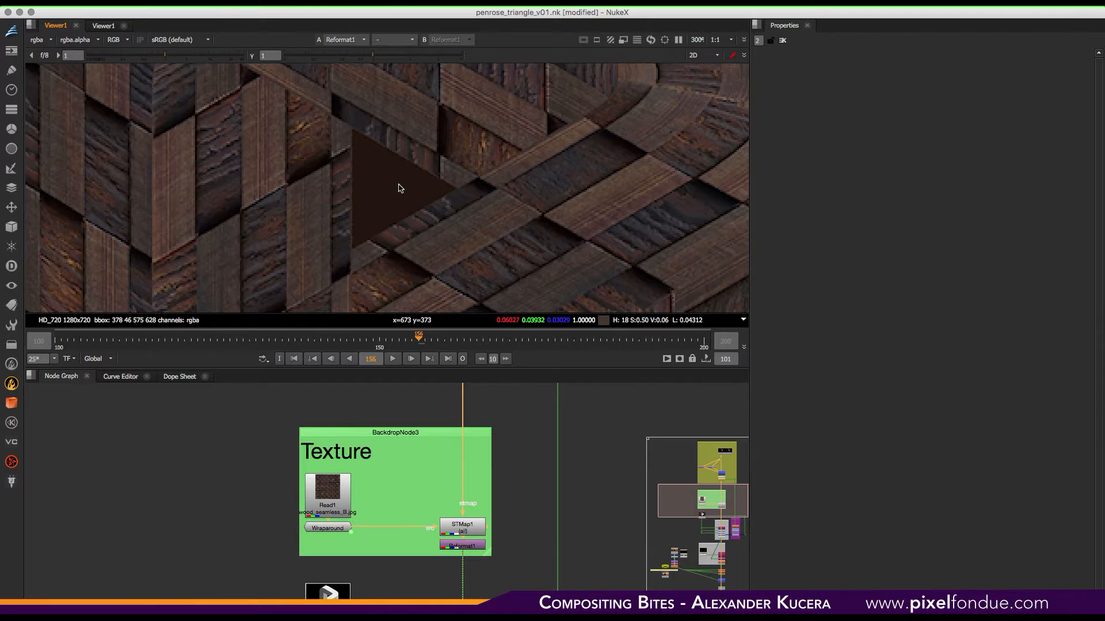
middle_click_drag(493, 171, 479, 136)
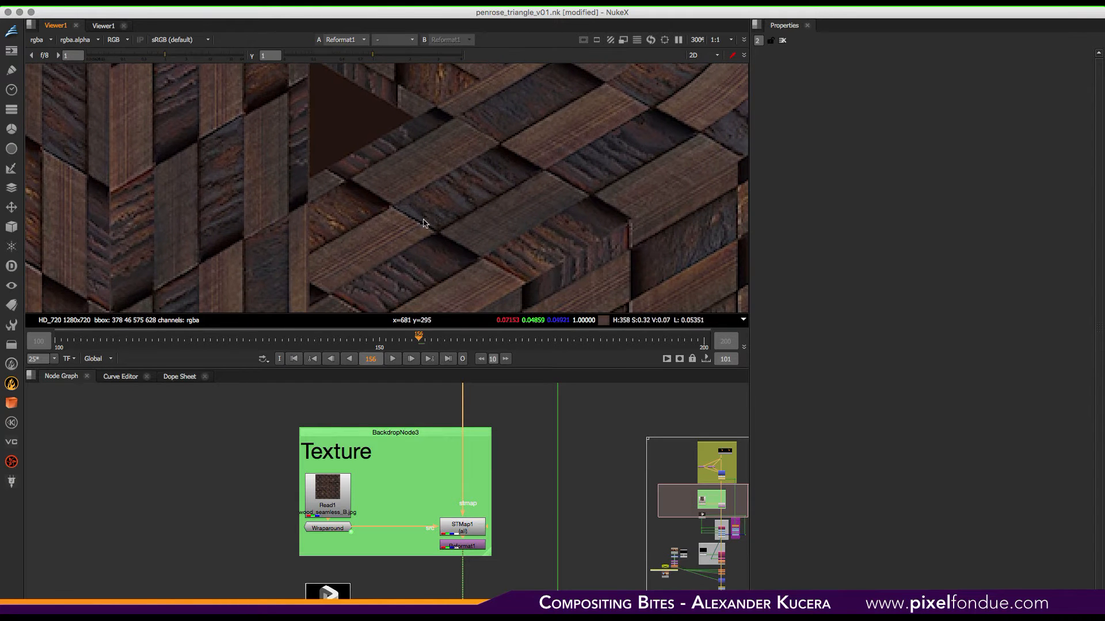
- Select the CurveTool and Crop6 nodes below Merge1 and disable them
middle_click_drag(499, 440, 498, 582)
left_click_drag(500, 525, 404, 467)
key("d")
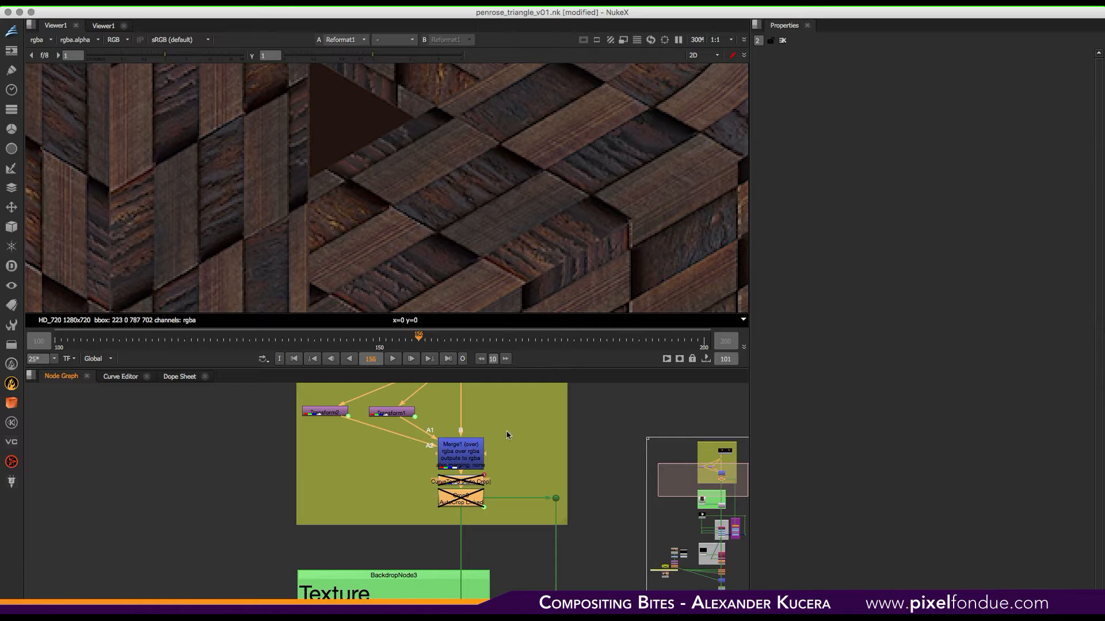
- Inspect the UV Read nodes above Merge1 and the texture detail in the viewer
middle_click_drag(507, 436, 507, 495)
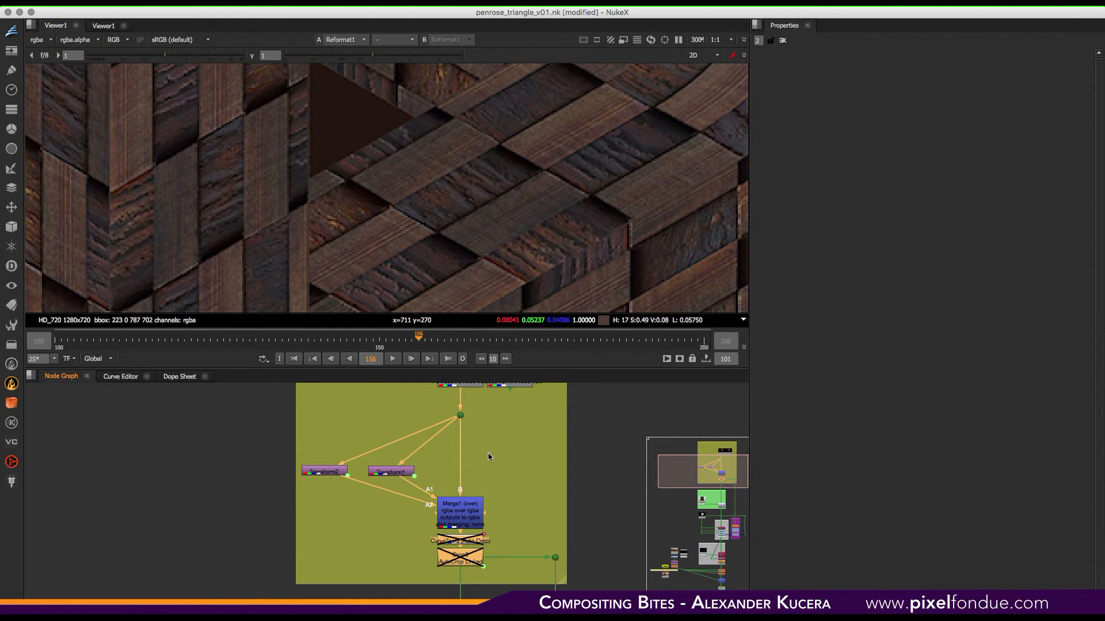
middle_click_drag(494, 427, 481, 464)
middle_click_drag(558, 242, 488, 207)
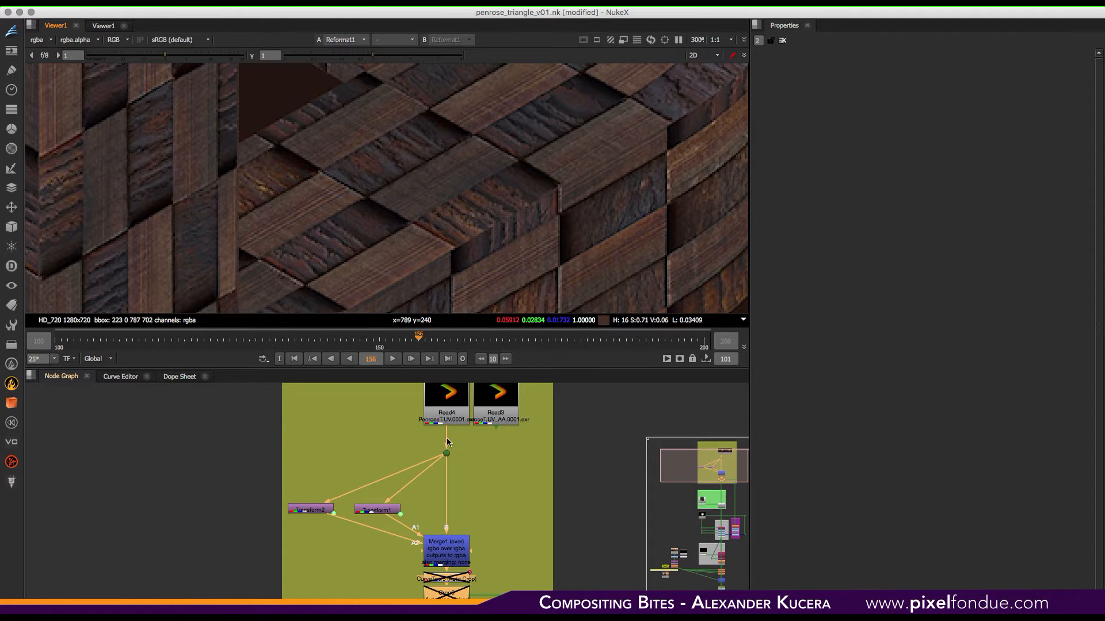
left_click_drag(448, 443, 500, 409)
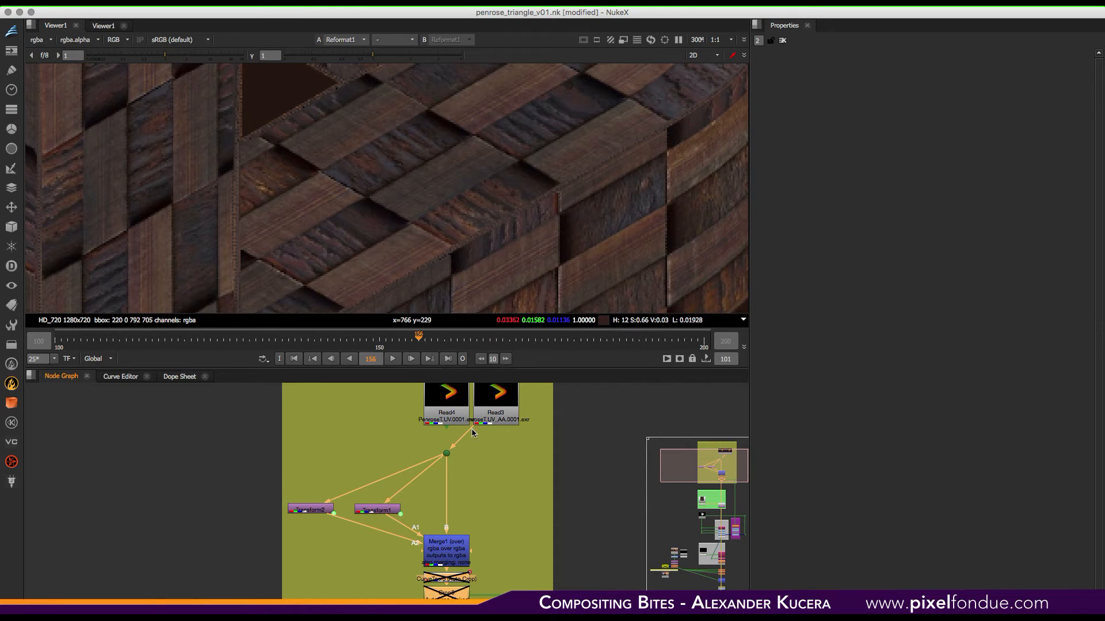
left_click_drag(462, 448, 505, 413)
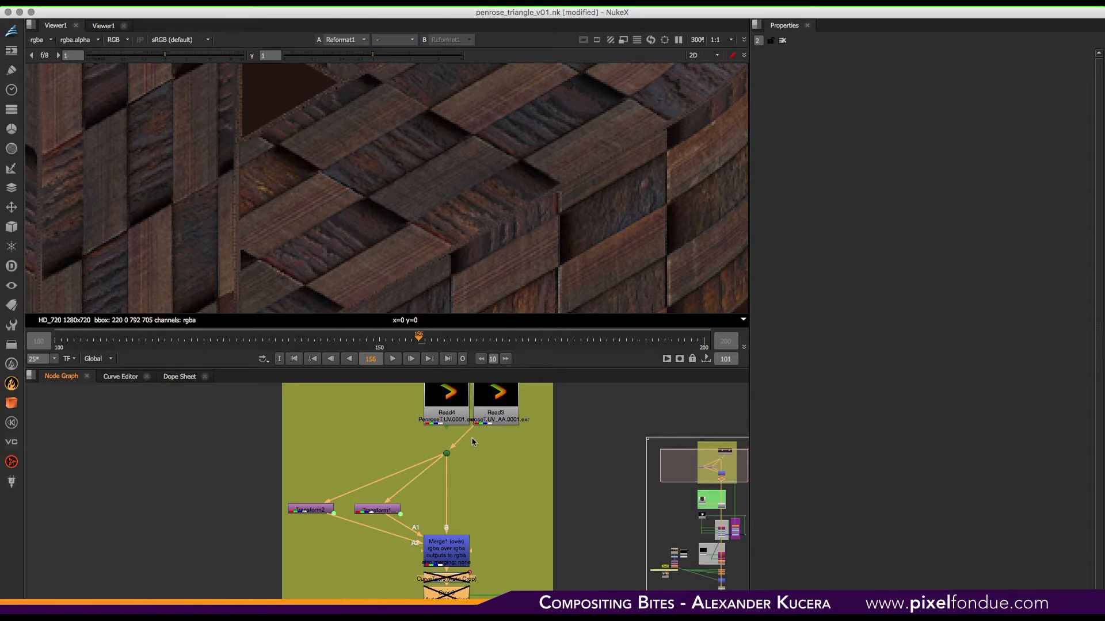
left_click_drag(471, 433, 492, 418)
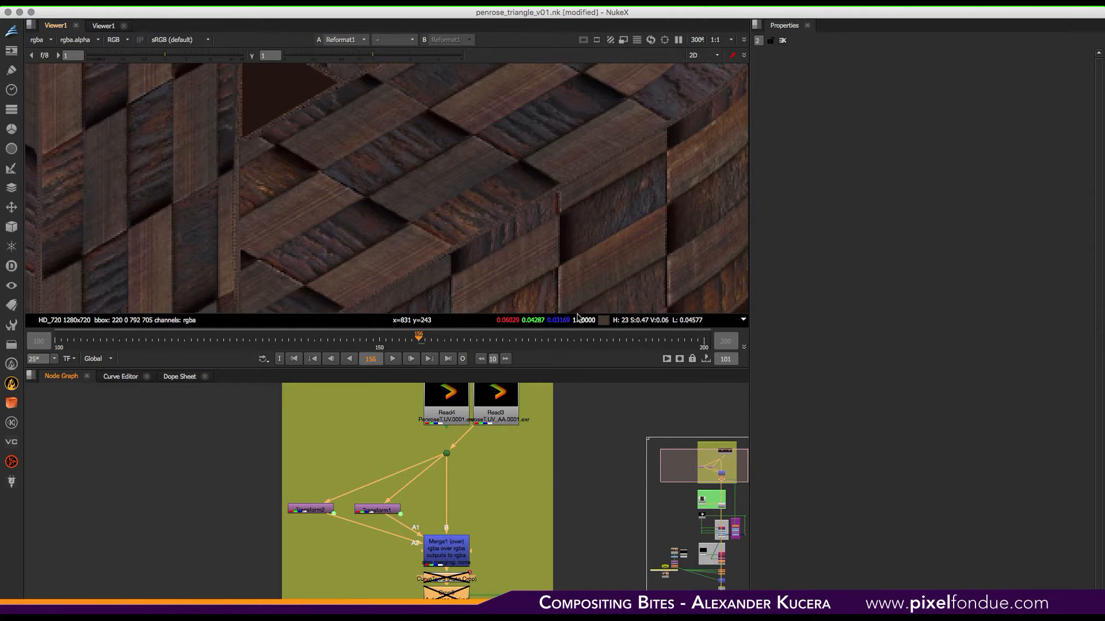
left_click_drag(462, 434, 448, 425)
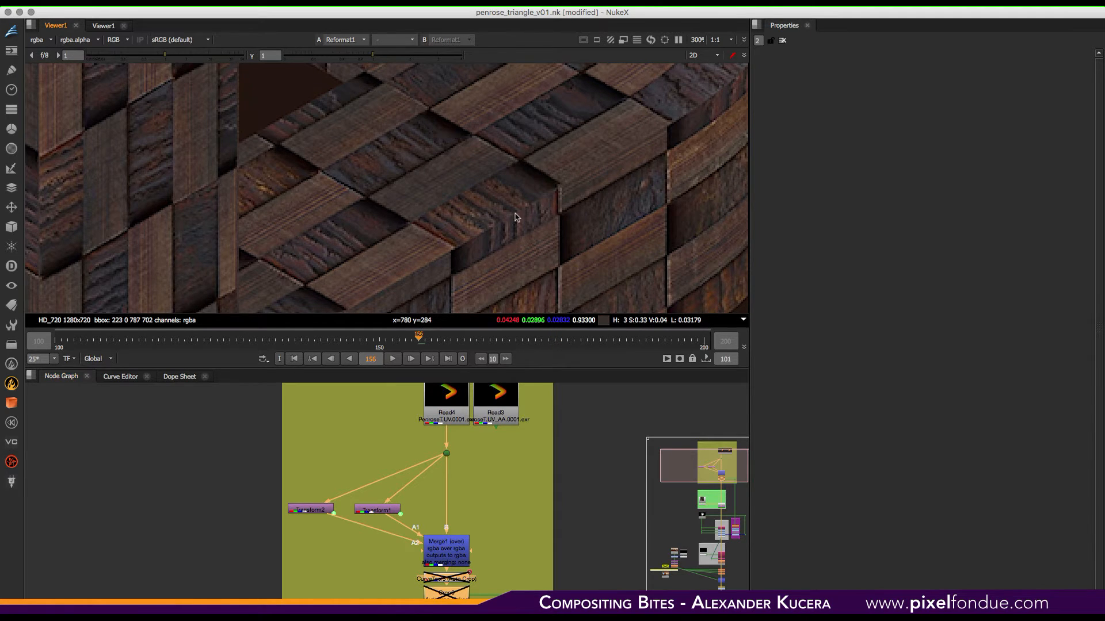
- Fit the viewer and re-enable the CurveTool and Crop6 nodes below Merge1
key("f")
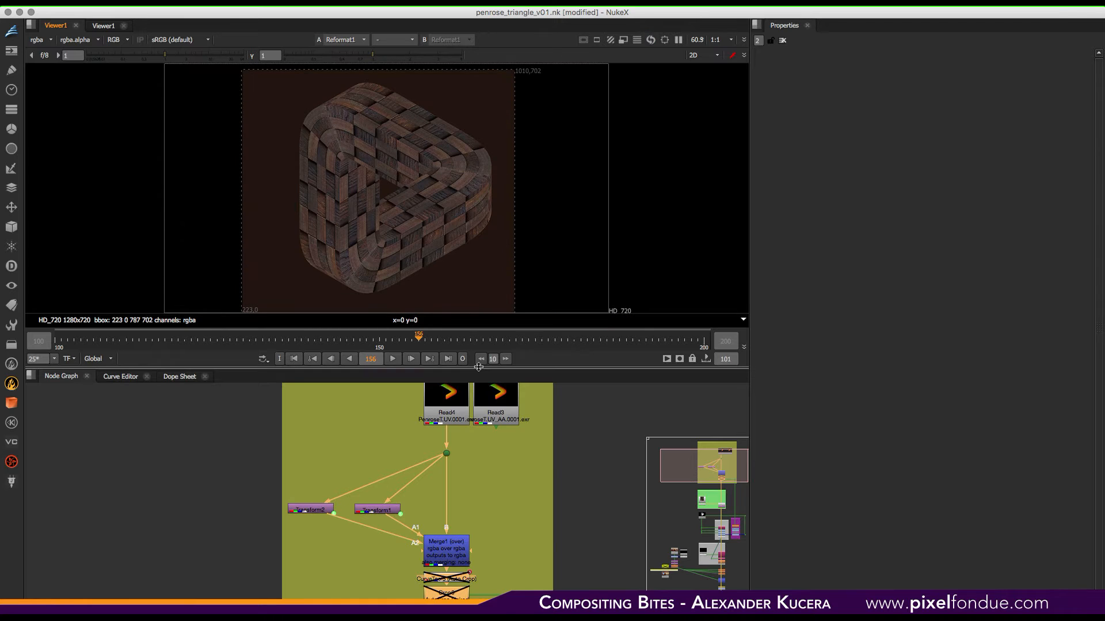
middle_click_drag(389, 586, 379, 458)
left_click_drag(379, 506, 475, 430)
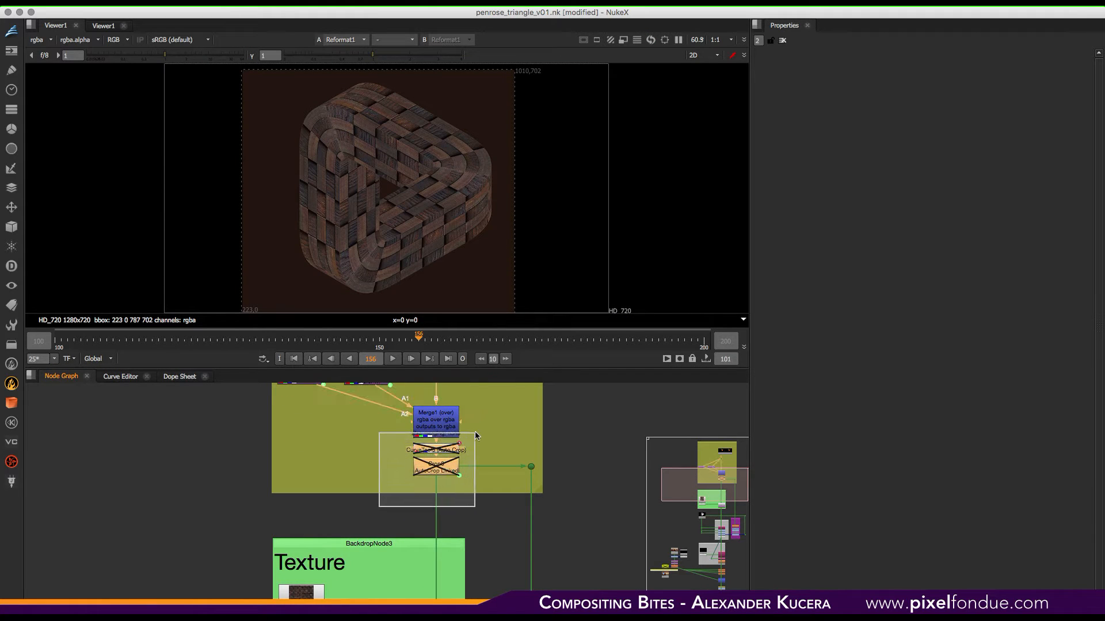
key("d")
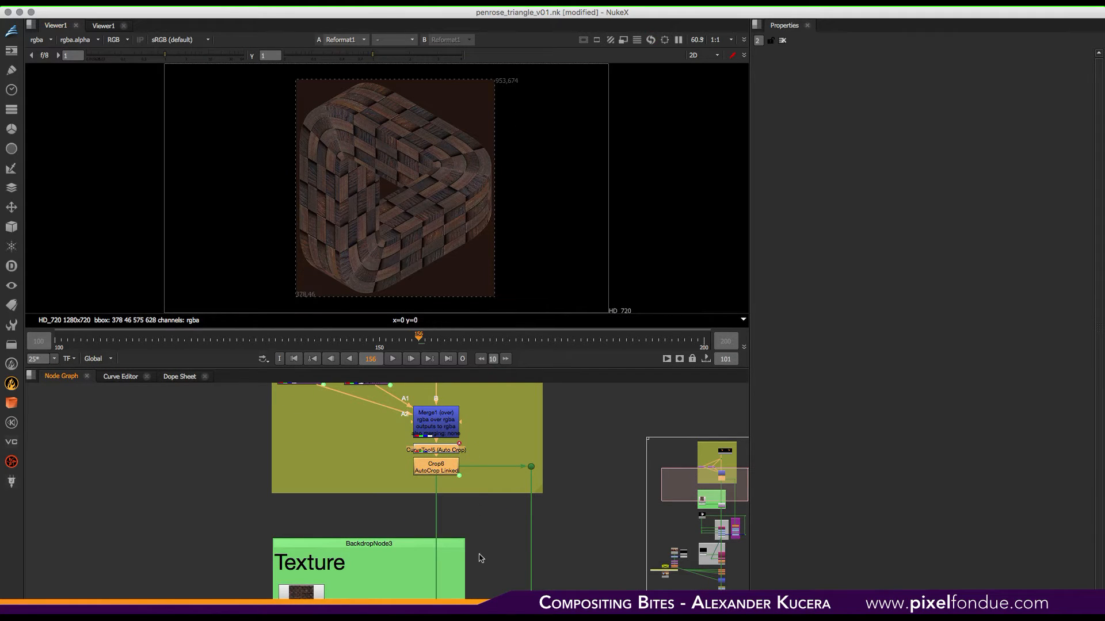
- Move to the Shading and Round Edges backdrops in the node graph and play the animation
middle_click_drag(481, 558, 493, 449)
mouse_move(504, 538)
middle_mouse_down()
mouse_move(518, 453)
mouse_move(511, 391)
middle_mouse_up()
left_click(392, 359)
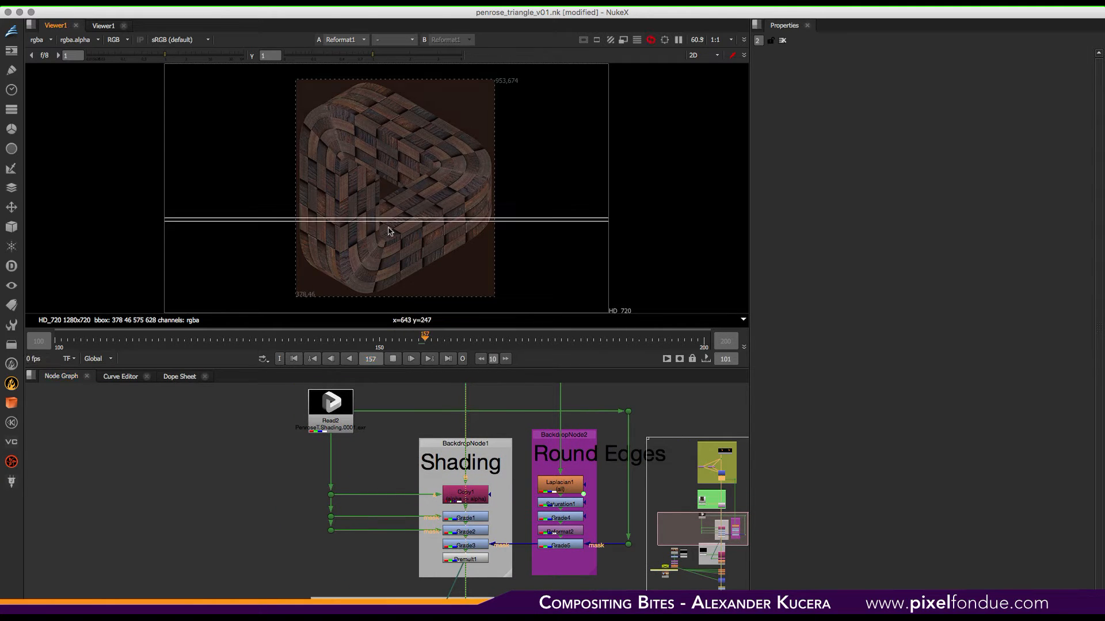
left_click(393, 358)
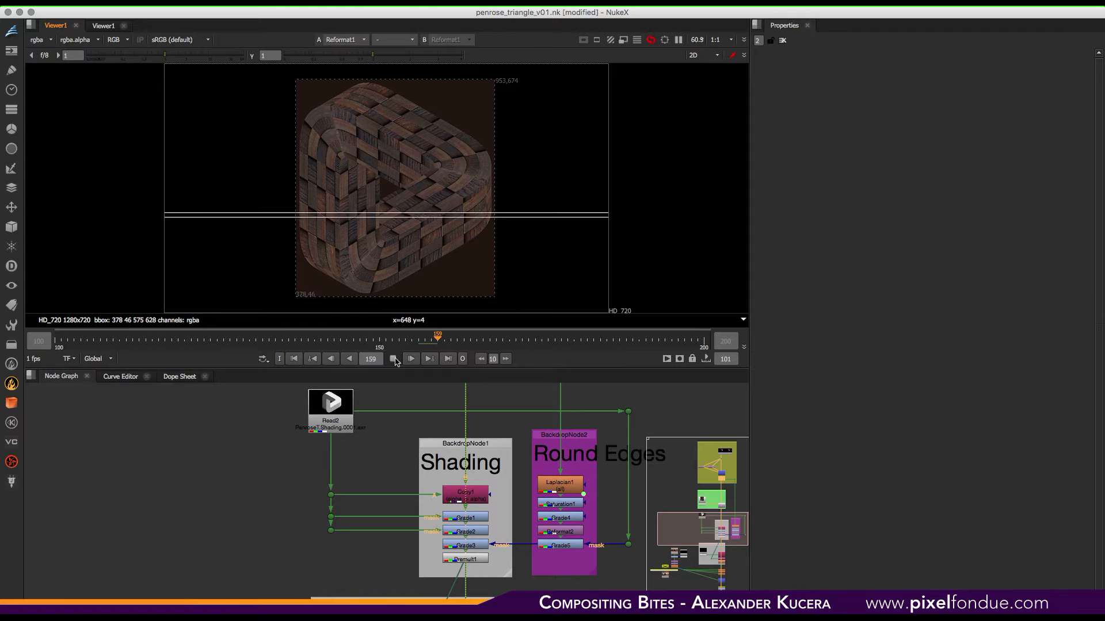
- View the Read2 shading render and the Copy1 output in the viewer, toggling the alpha channel display
left_click(338, 412)
key("1")
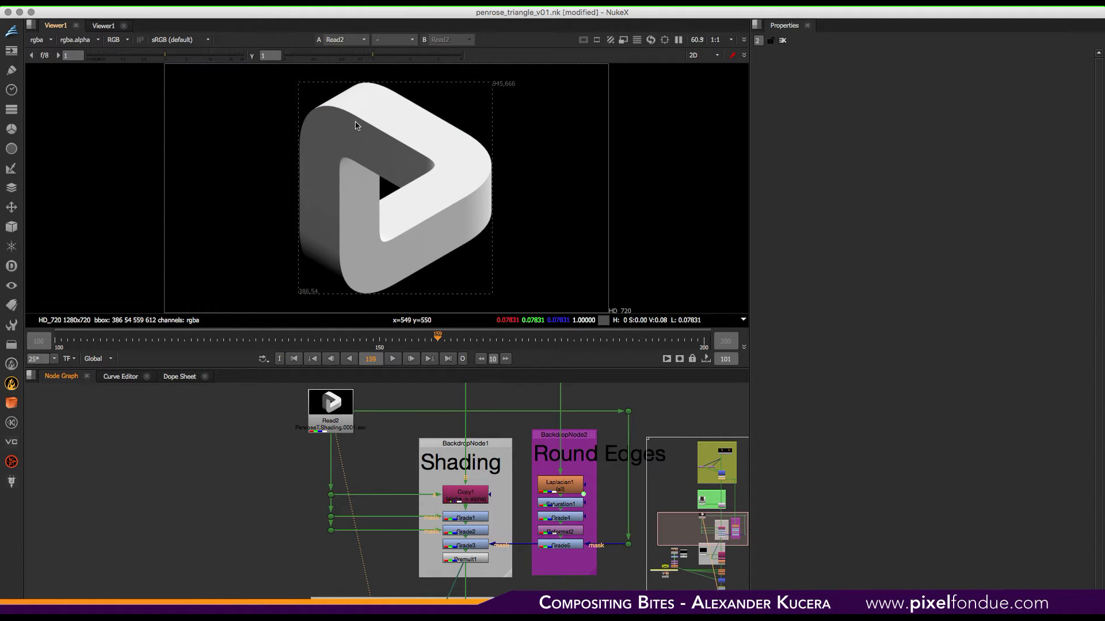
left_click(469, 499)
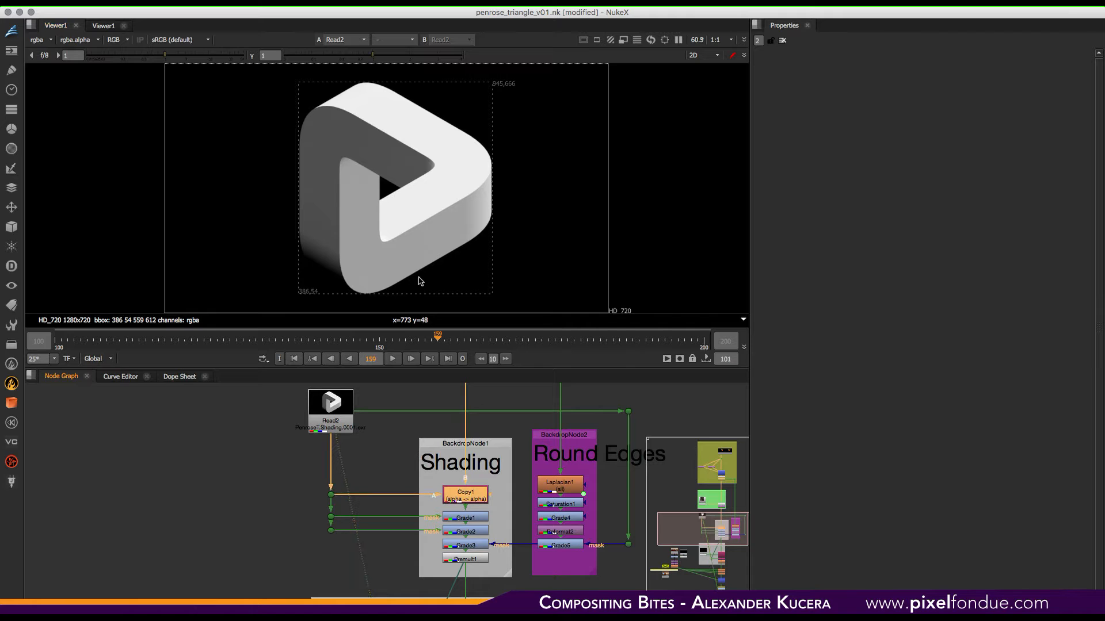
key("a")
key("a")
key("1")
- Inspect the Reformat1 alpha zoomed to 100%, then return to viewing the Copy1 output in the Shading backdrop
middle_click_drag(497, 394, 495, 514)
left_click(465, 475)
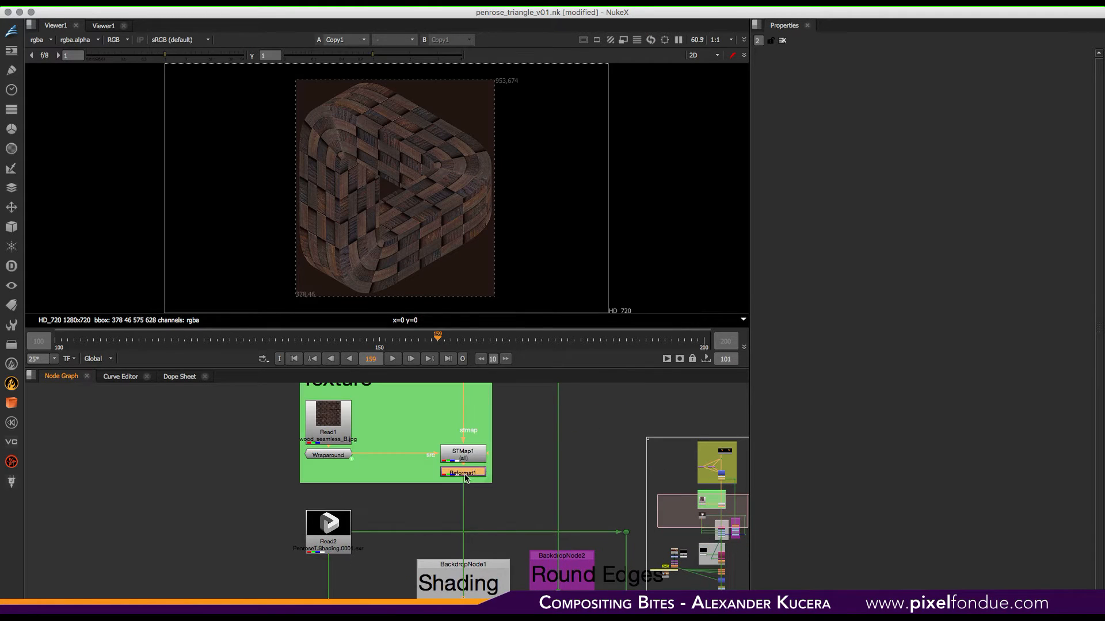
key("1")
key("a")
key("super+1")
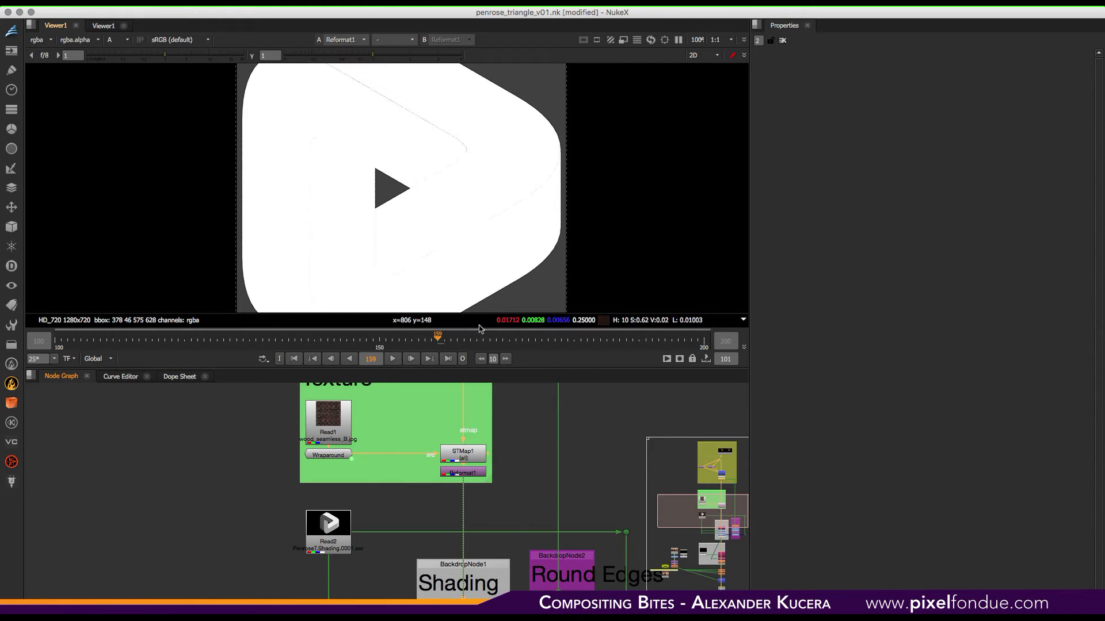
middle_click_drag(495, 518, 495, 409)
left_click(463, 505)
key("1")
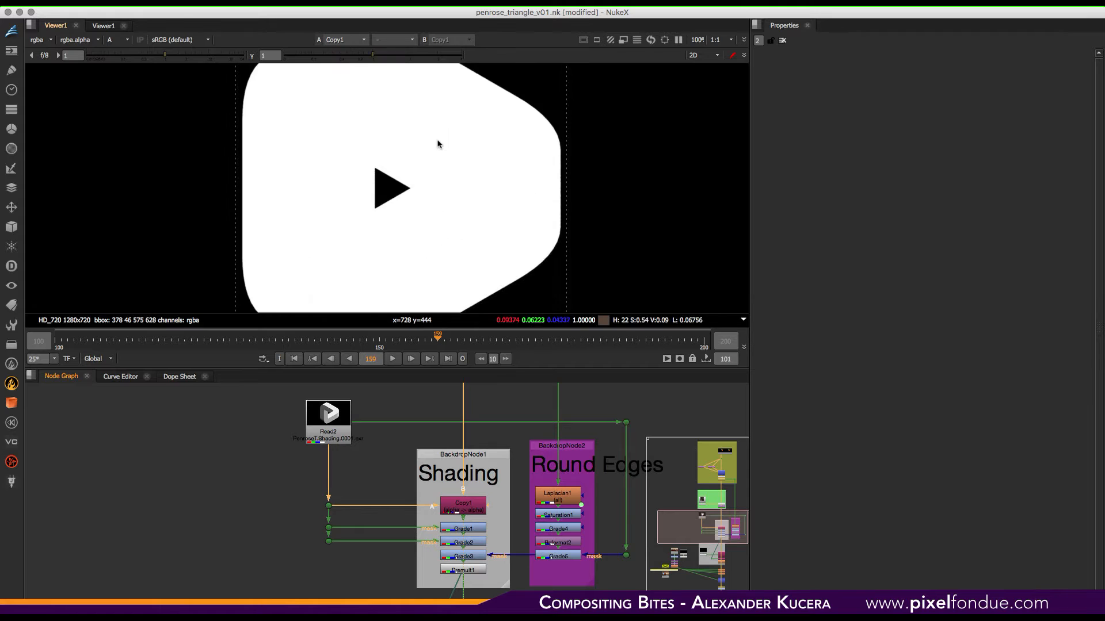
key("a")
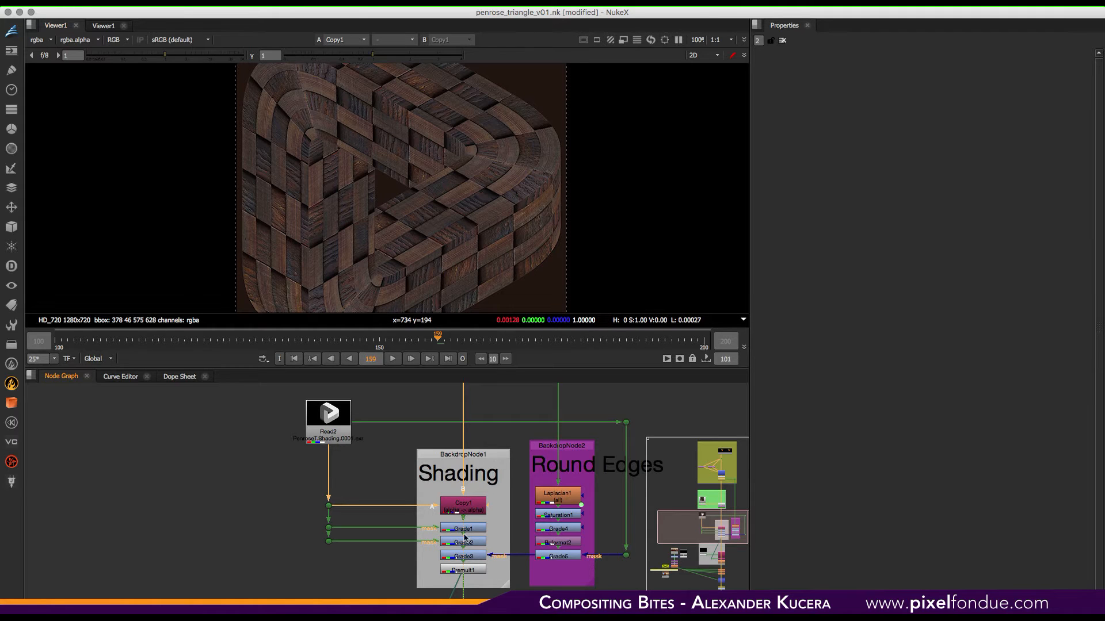
- Step through Read2, Copy1, Grade1 and Grade2 of the Shading backdrop in the viewer, then fit the view
left_click(340, 431)
key("1")
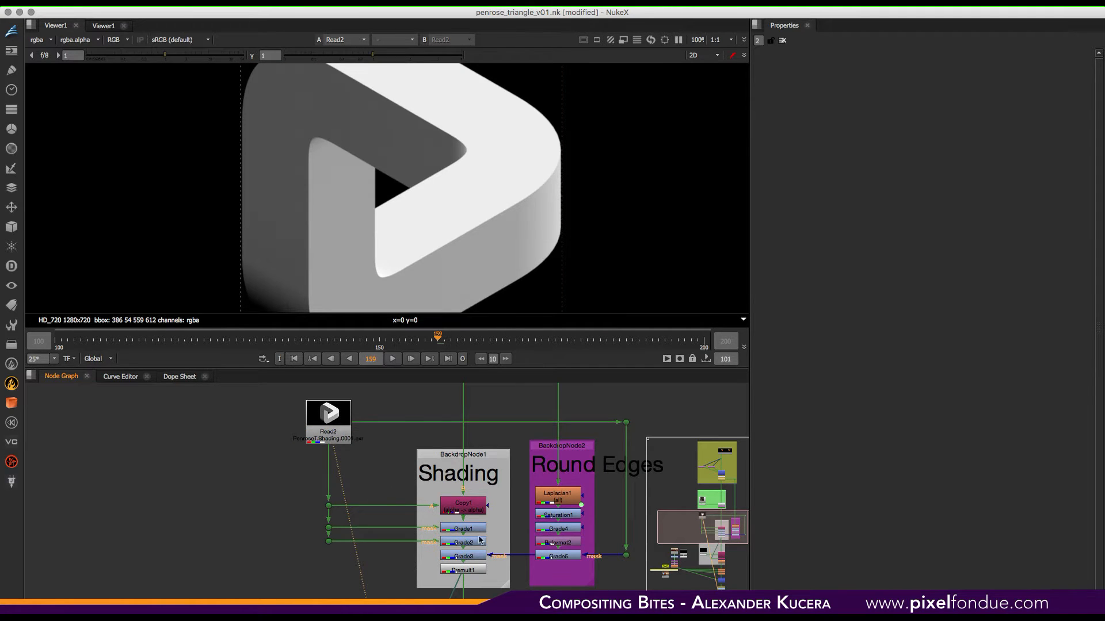
left_click(472, 509)
key("1")
left_click(469, 529)
key("1")
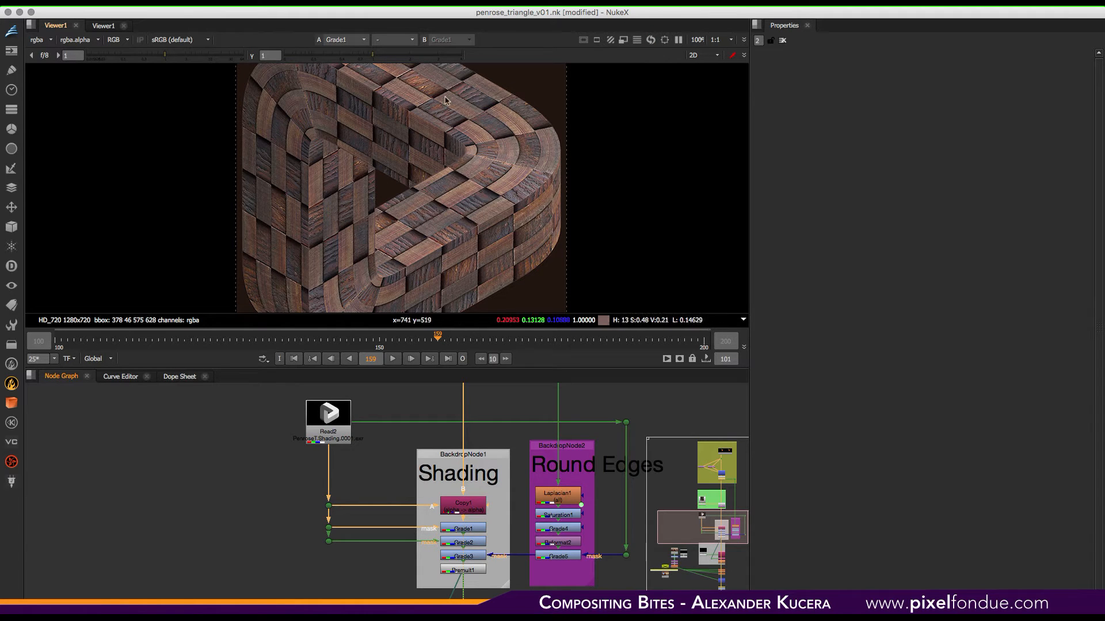
left_click(469, 542)
key("1")
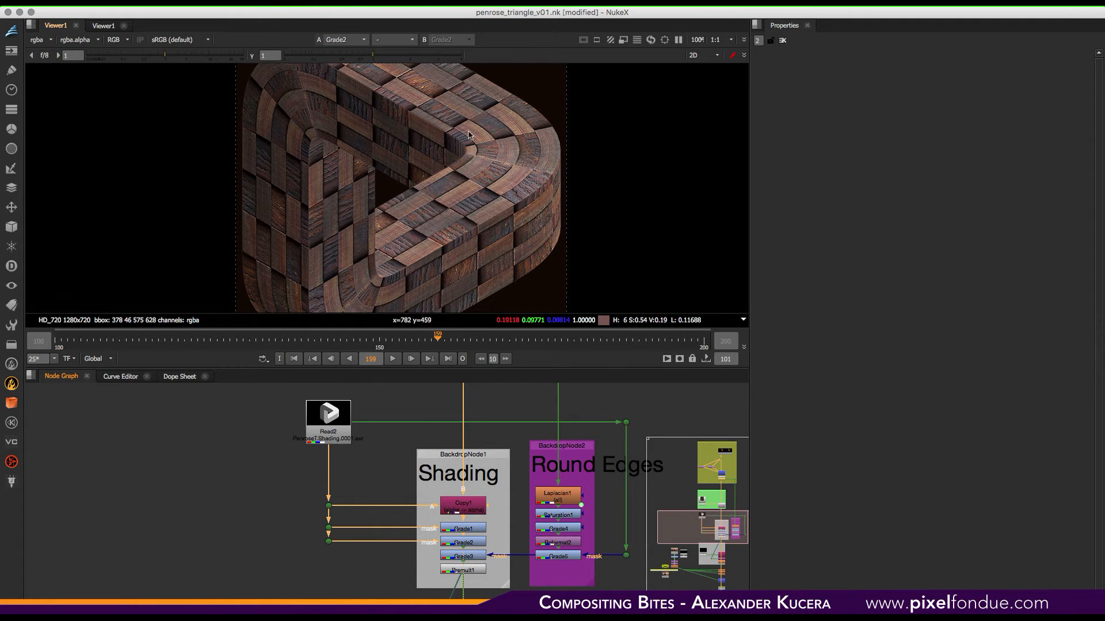
key("f")
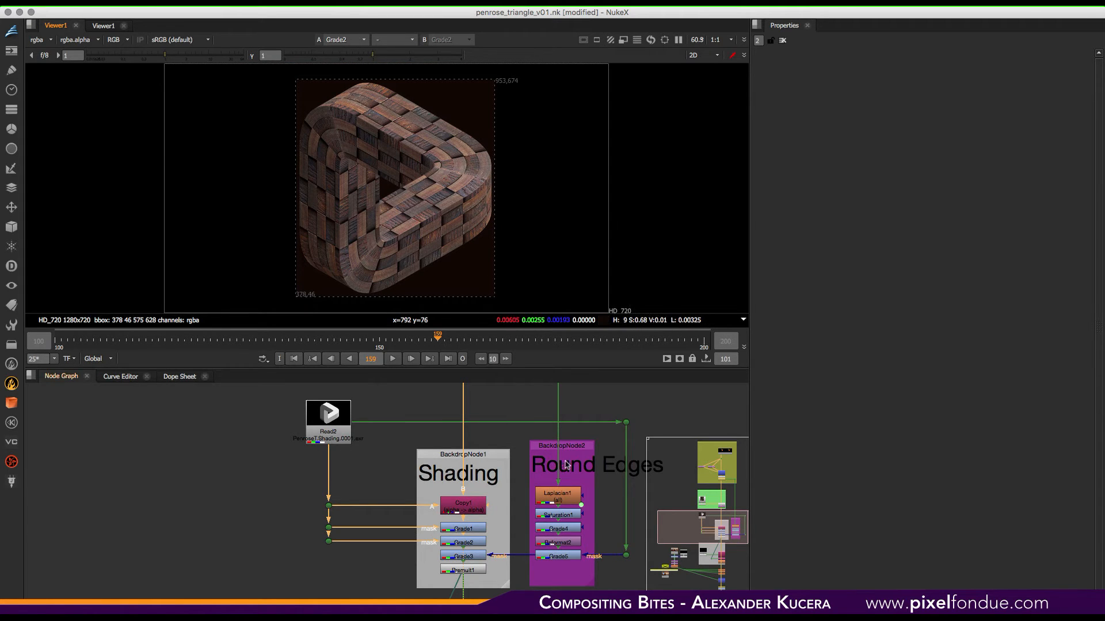
- Navigate up the node graph and view the Dot7 UV pass zoomed to 100%
middle_click_drag(556, 461, 483, 494)
left_click(493, 481)
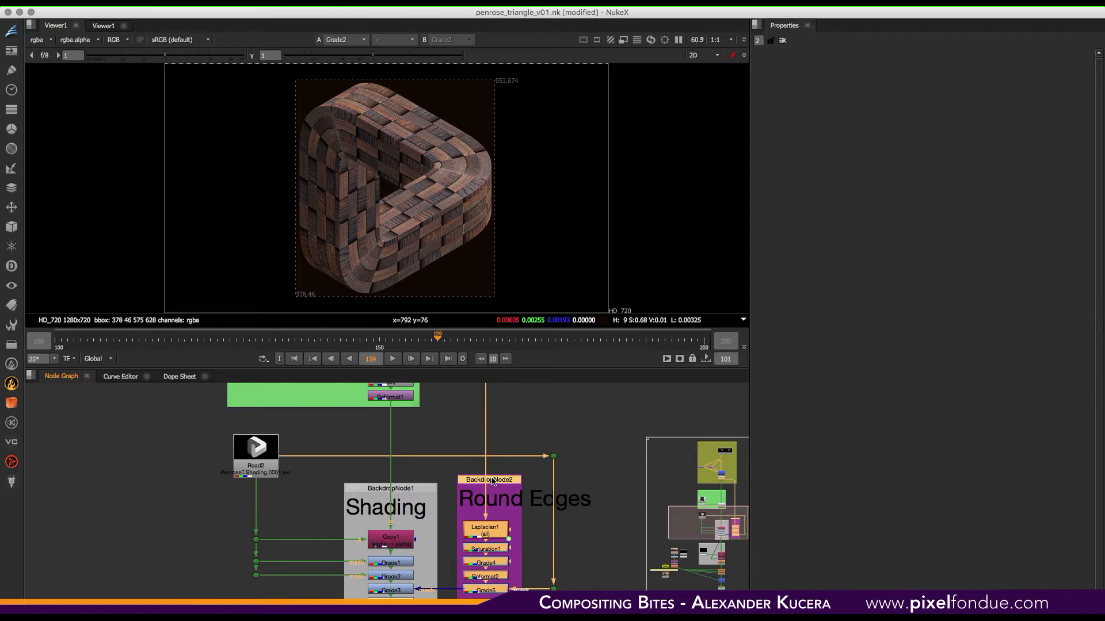
middle_click_drag(513, 448, 516, 509)
middle_click_drag(512, 431, 515, 510)
mouse_move(512, 460)
middle_mouse_down()
mouse_move(512, 482)
mouse_move(519, 404)
mouse_move(486, 424)
mouse_move(489, 593)
middle_mouse_up()
left_click(501, 447)
key("1")
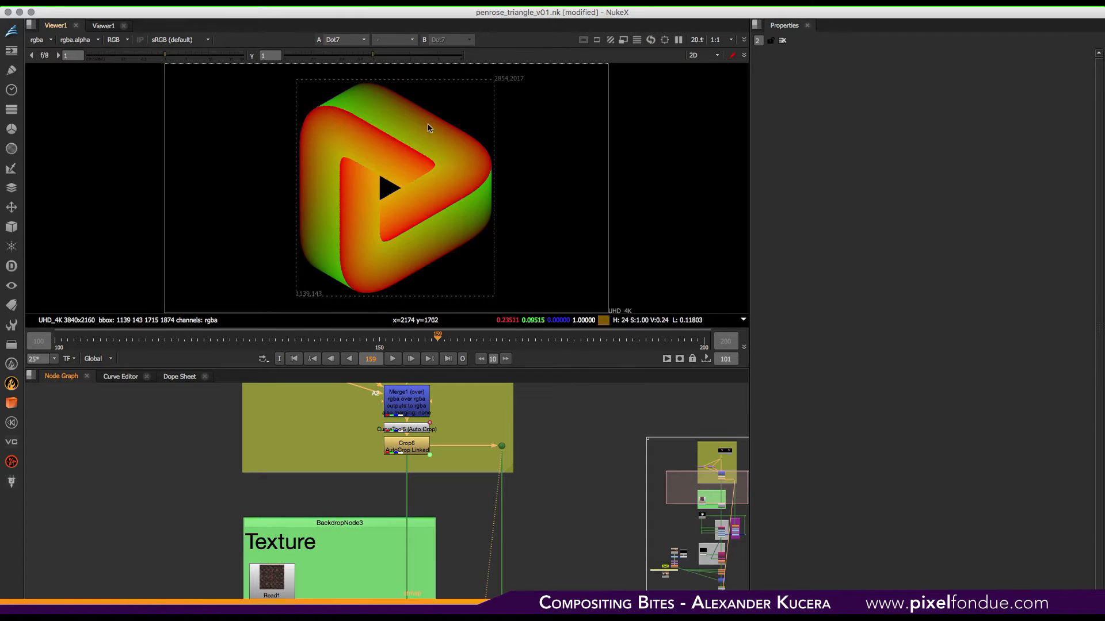
mouse_move(555, 505)
middle_mouse_down()
mouse_move(547, 420)
mouse_move(521, 368)
middle_mouse_up()
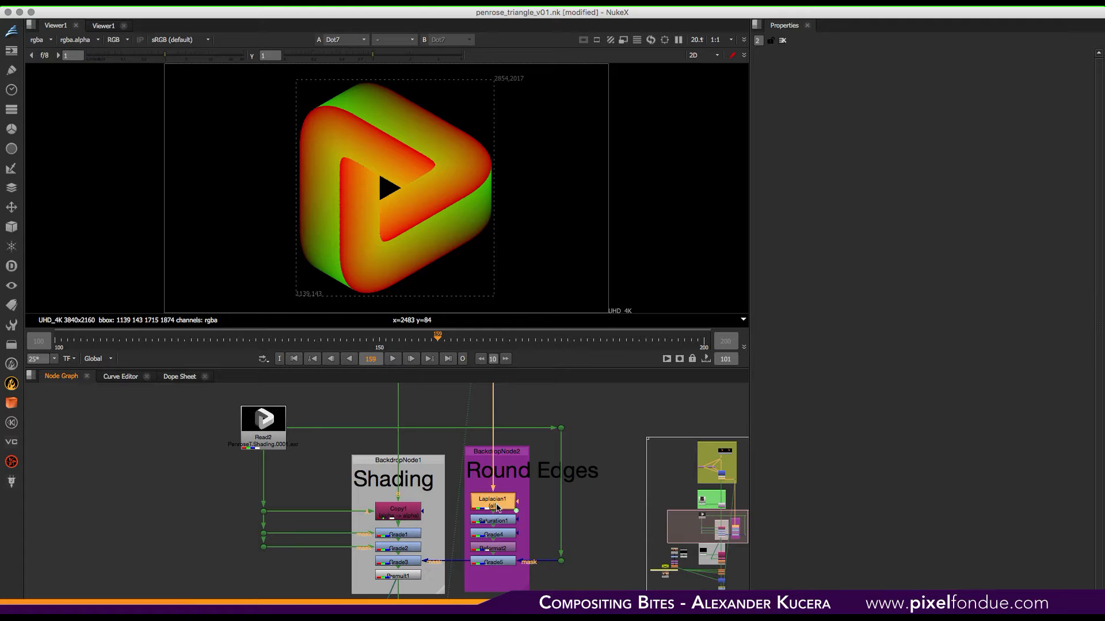
key("super+1")
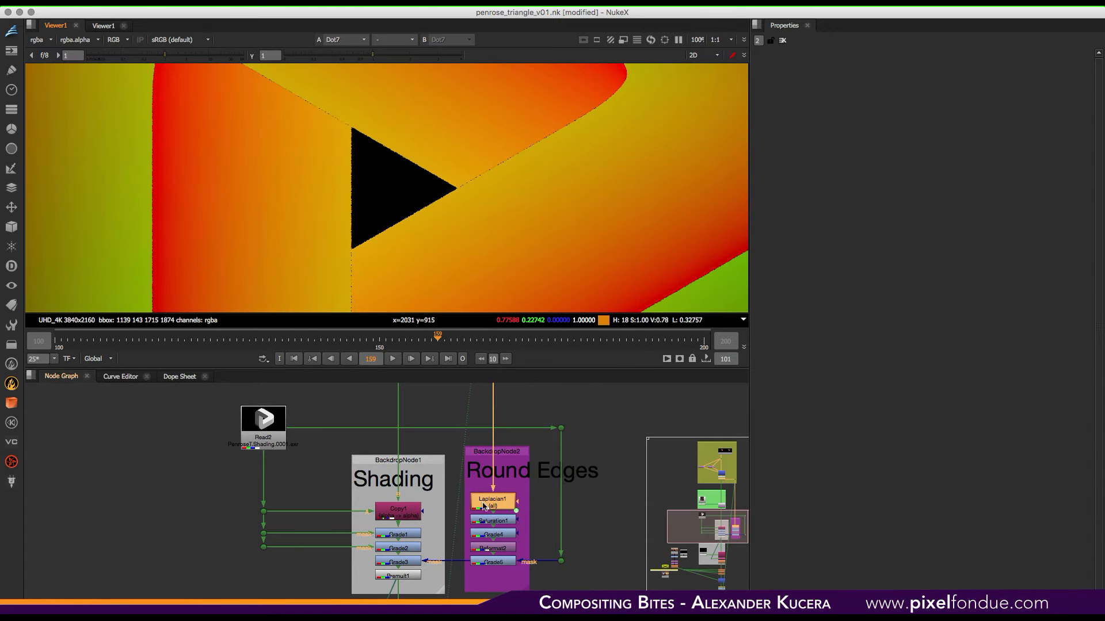
- Step through Laplacian1, Saturation1, Grade4 and Reformat2 of the Round Edges backdrop in the viewer
left_click(496, 506)
key("1")
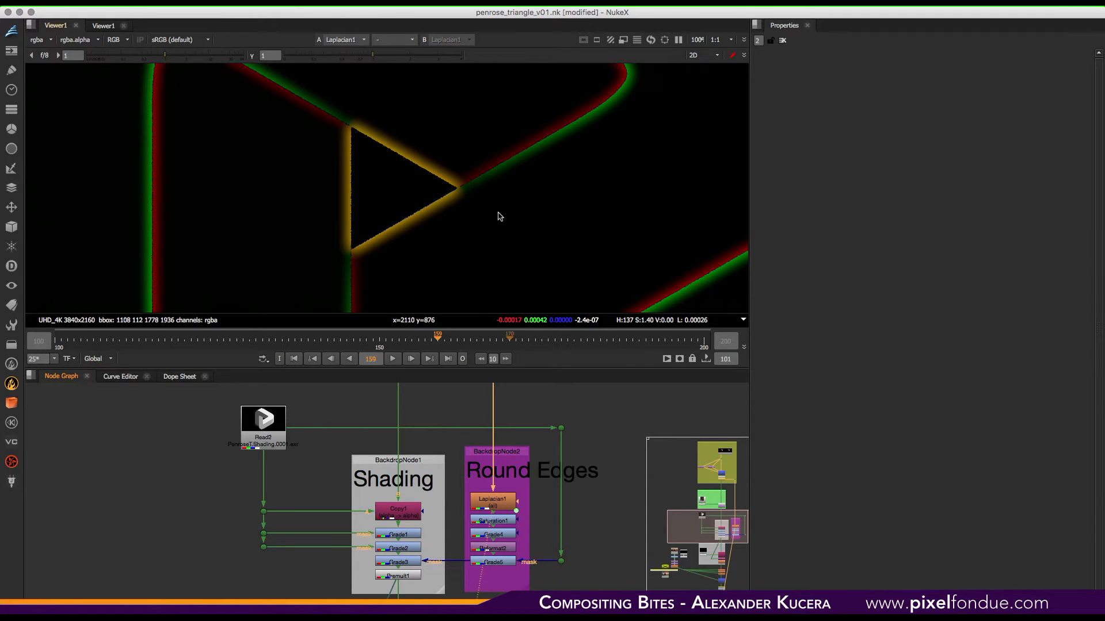
left_click(499, 505)
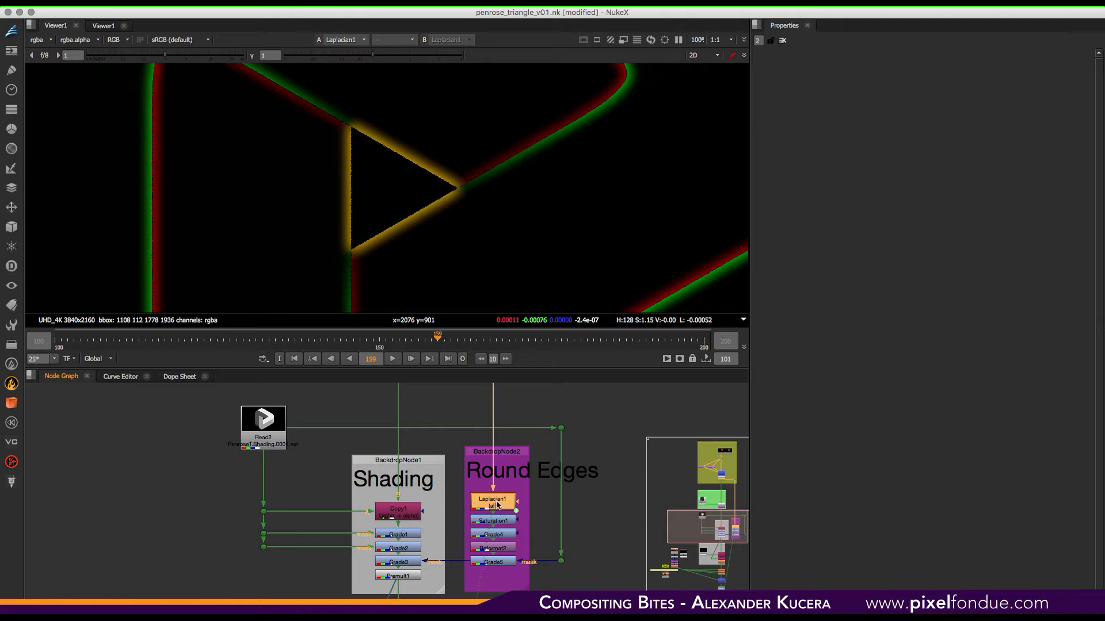
left_click(501, 521)
key("1")
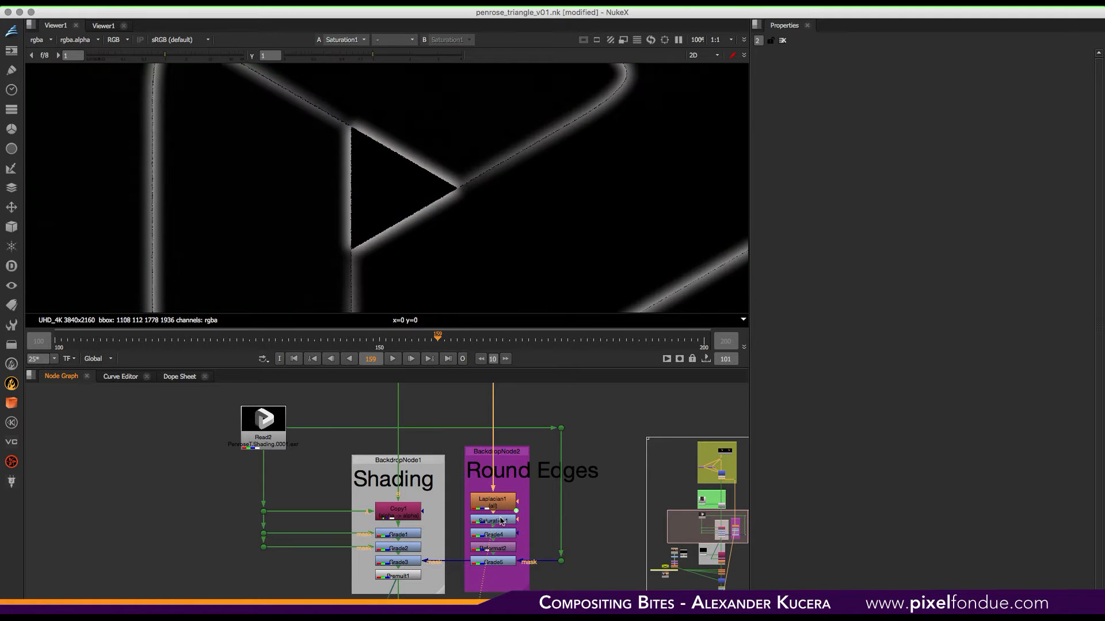
left_click(502, 536)
key("1")
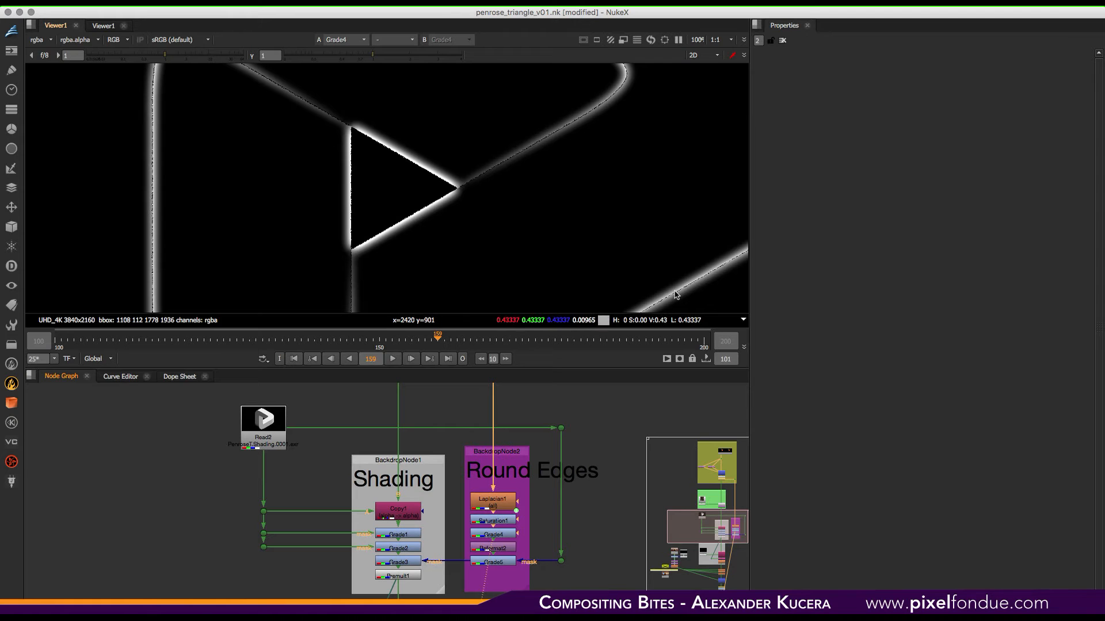
middle_click_drag(510, 465, 503, 406)
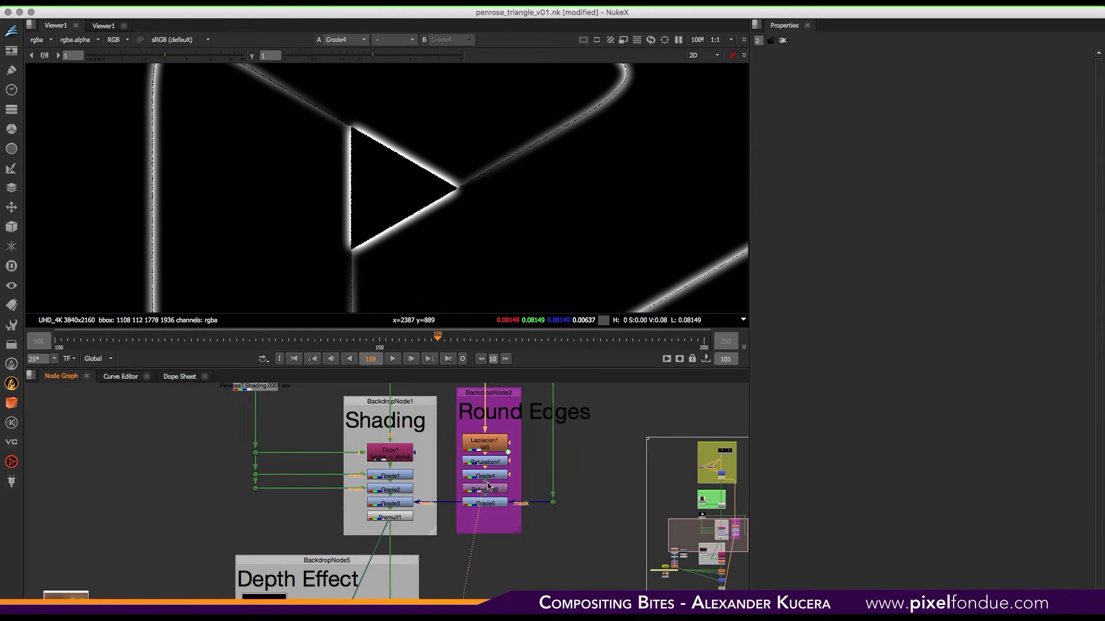
left_click(493, 489)
key("1")
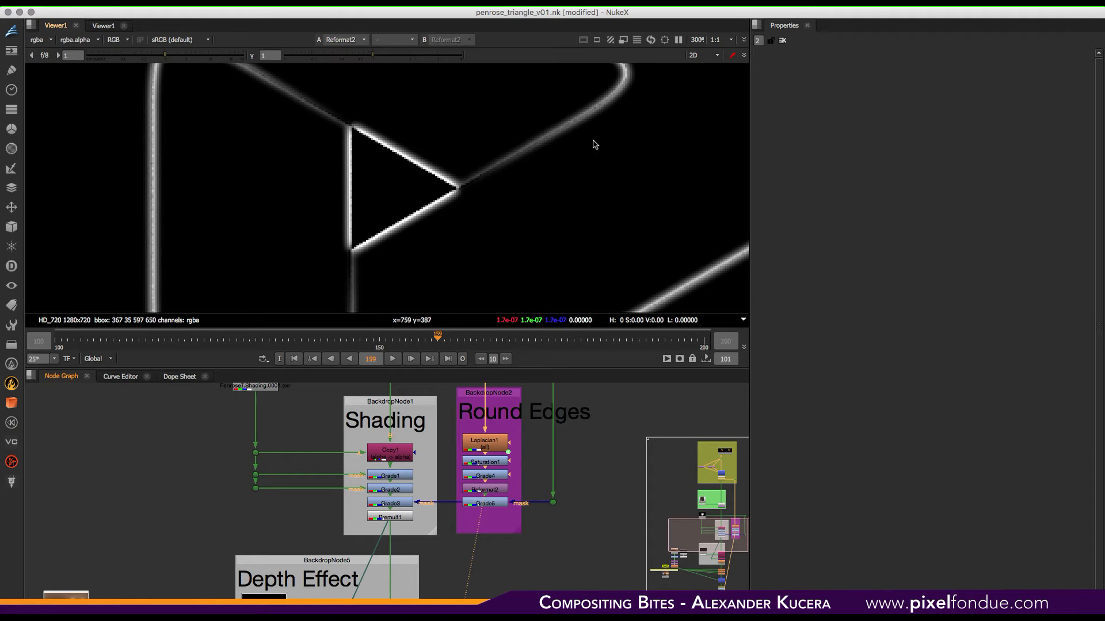
- View the Read2 shading render again and fit it in the viewer
left_click(492, 505)
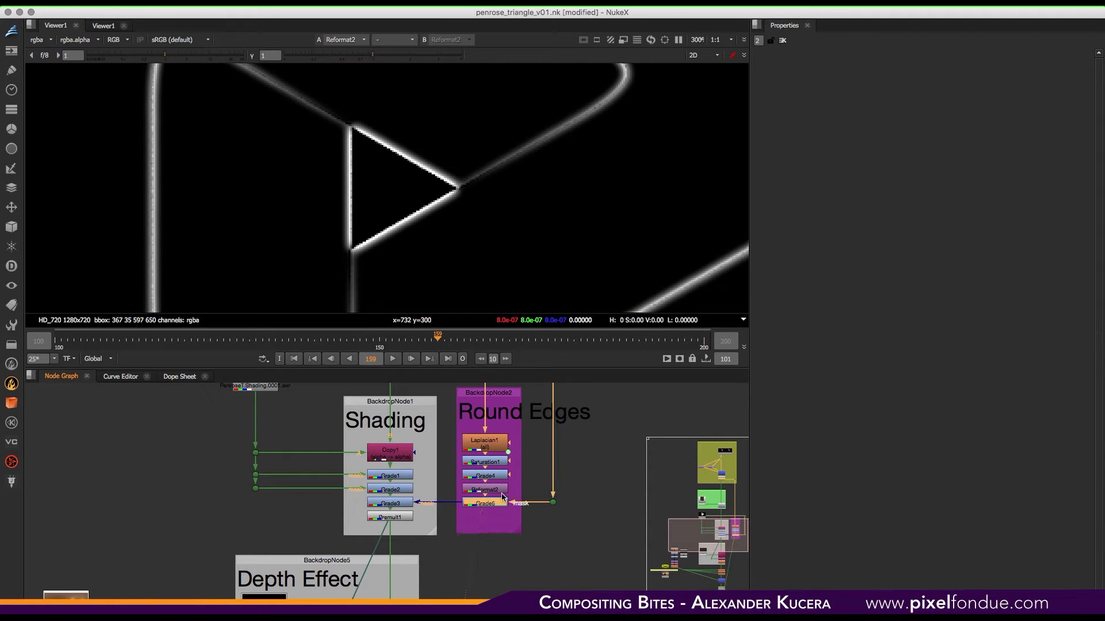
middle_click_drag(526, 417, 557, 529)
left_click(281, 475)
key("1")
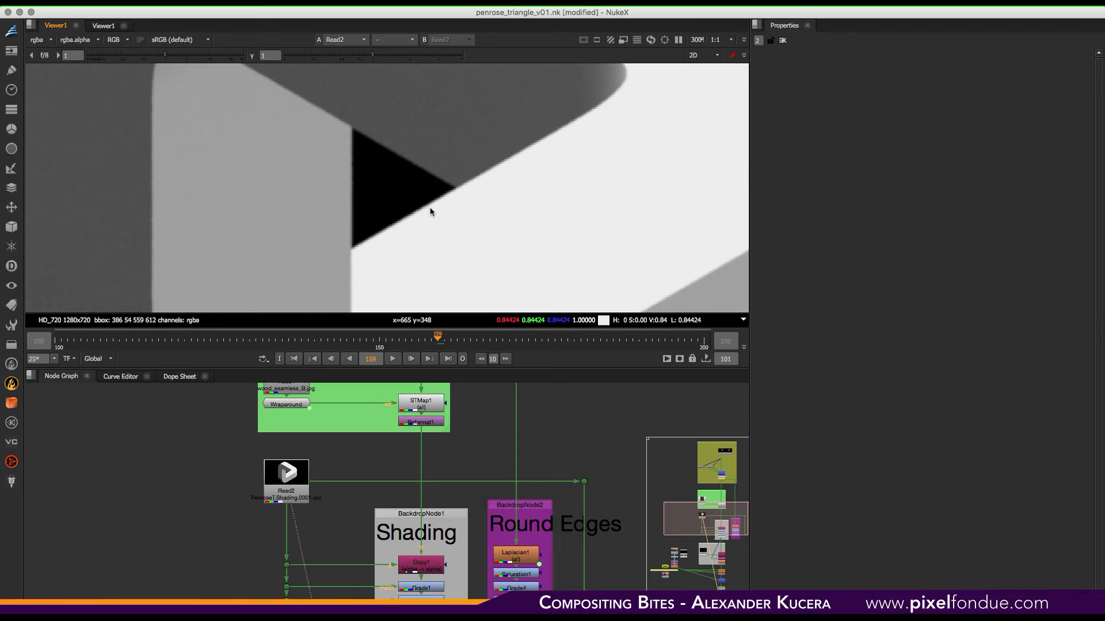
key("f")
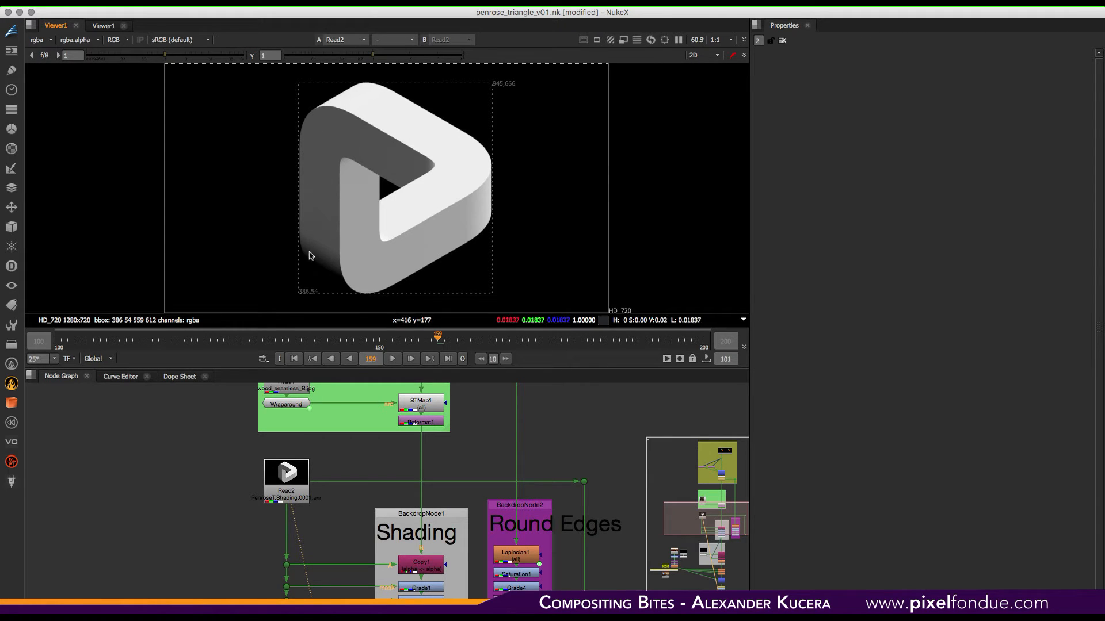
- View the Reformat2 and Grade5 edge outputs of the Round Edges backdrop
middle_click_drag(585, 606, 550, 466)
left_click(487, 462)
key("1")
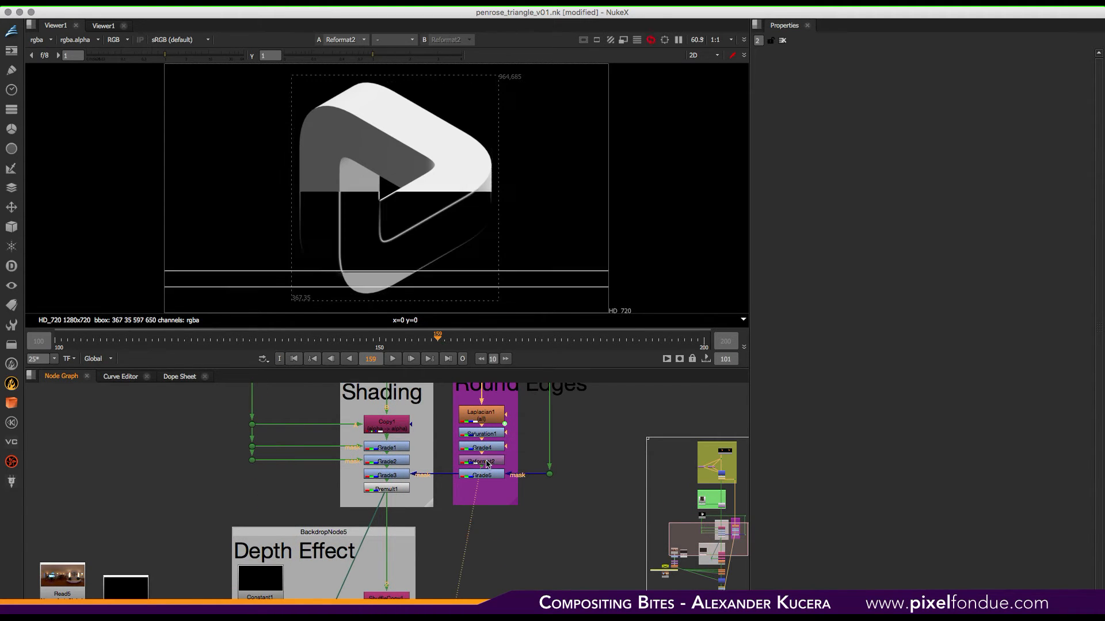
left_click(486, 475)
key("1")
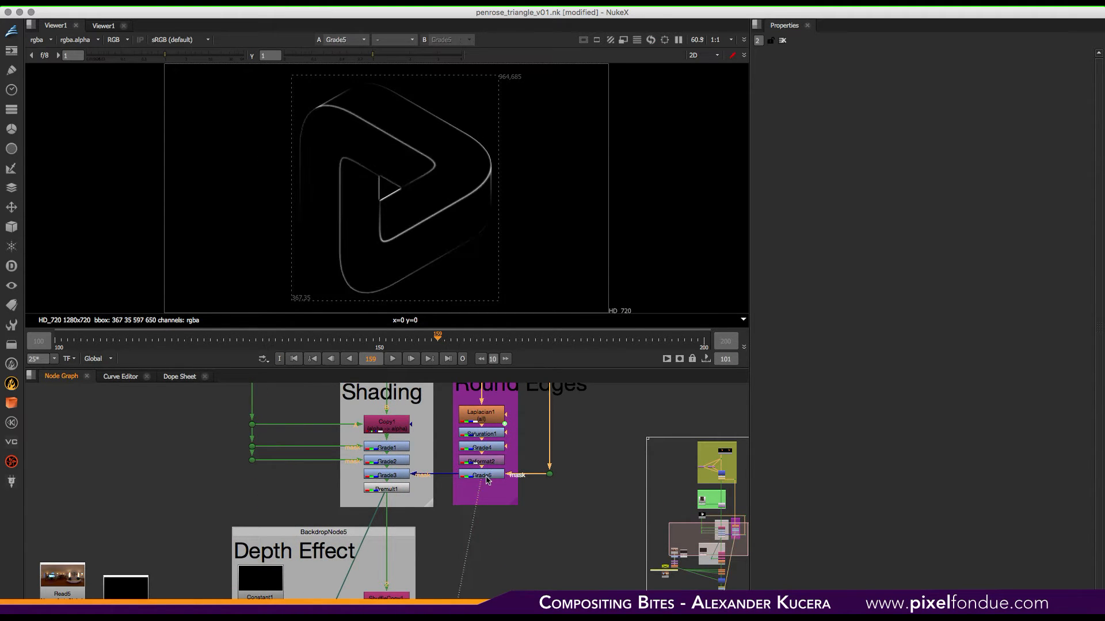
- View the Grade2, Grade3 and Premult1 outputs of the Shading backdrop zoomed to 100%
left_click(386, 462)
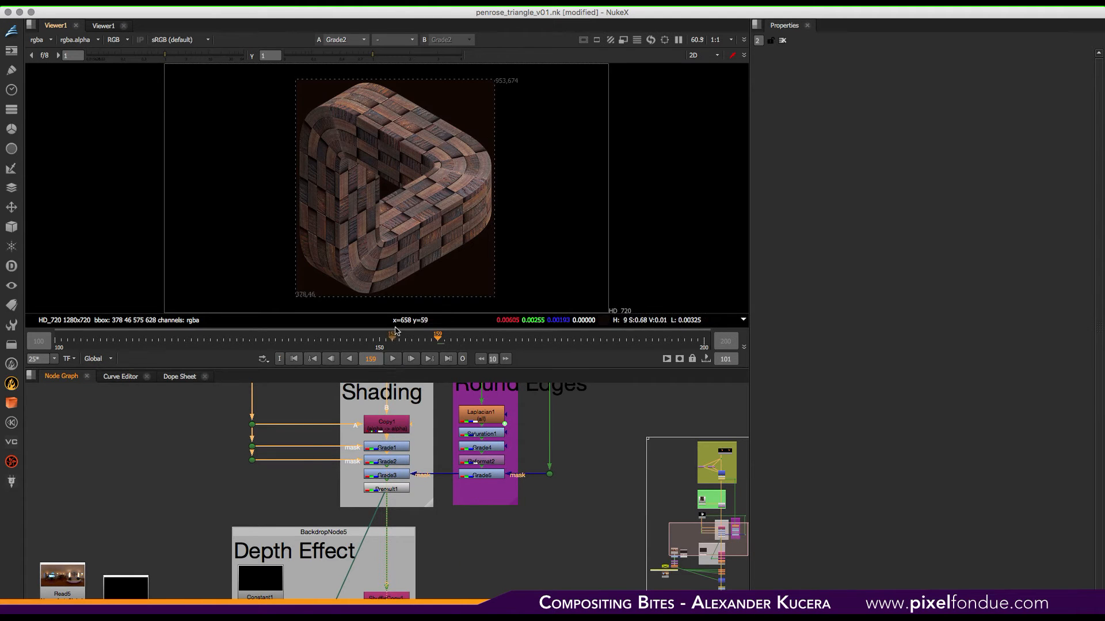
key("super+1")
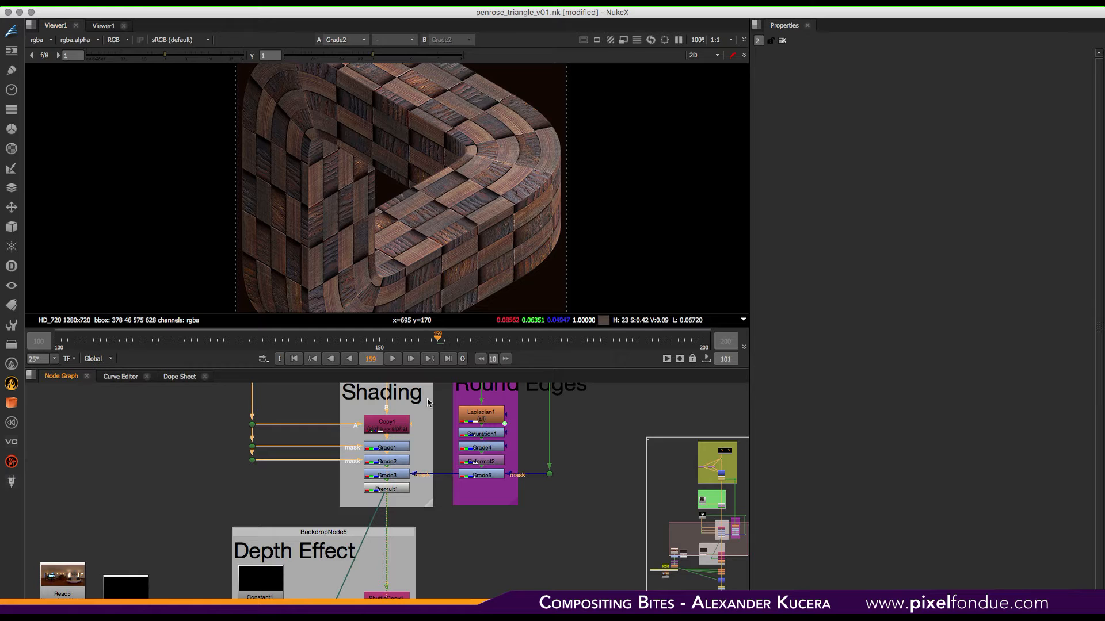
left_click(399, 475)
key("1")
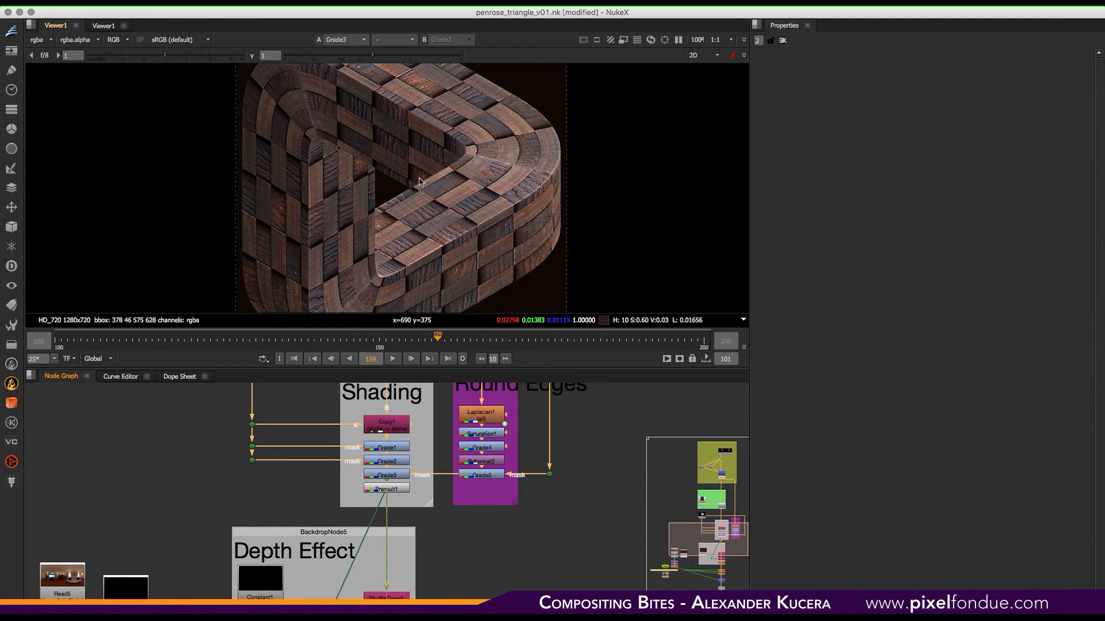
middle_click_drag(441, 506, 490, 465)
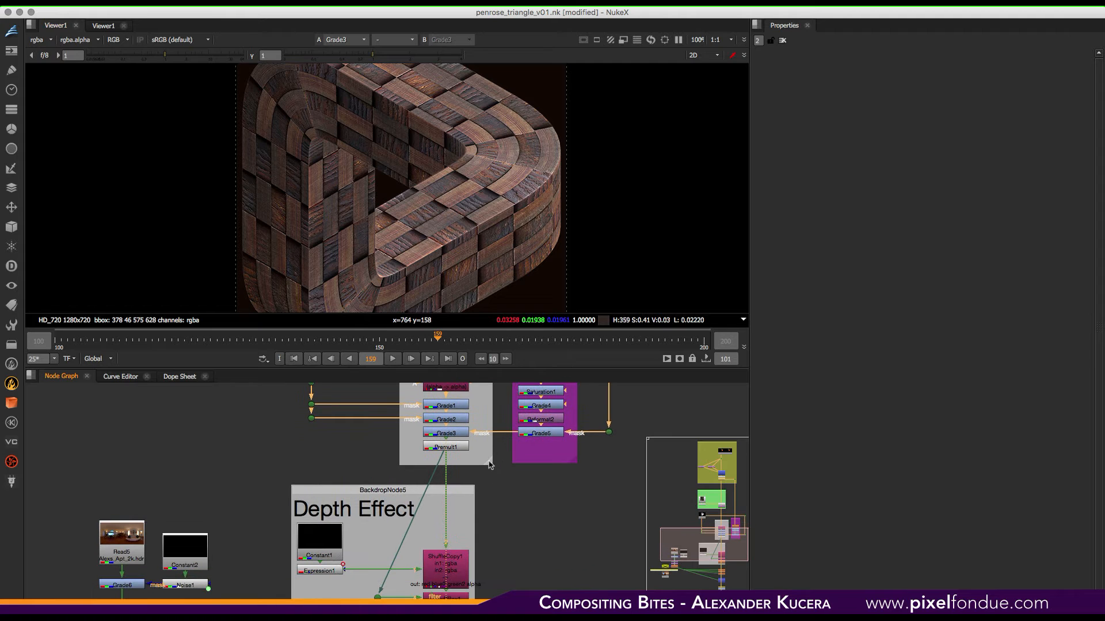
left_click(448, 447)
key("1")
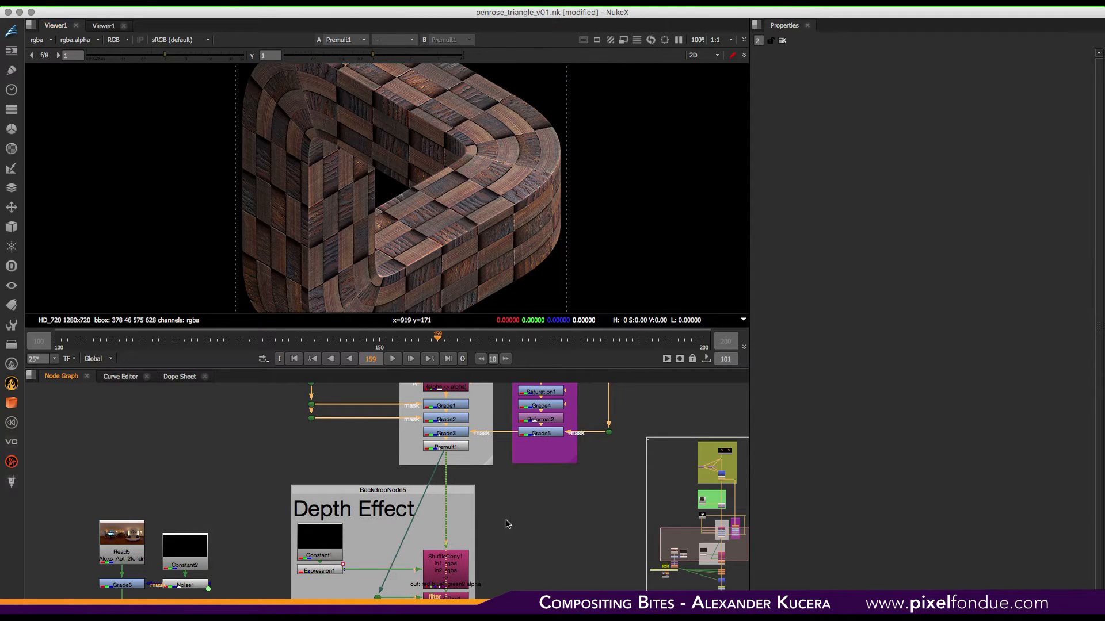
- Move to the Depth Effect backdrop and view the Constant1 and Expression1 outputs
middle_click_drag(527, 586, 531, 477)
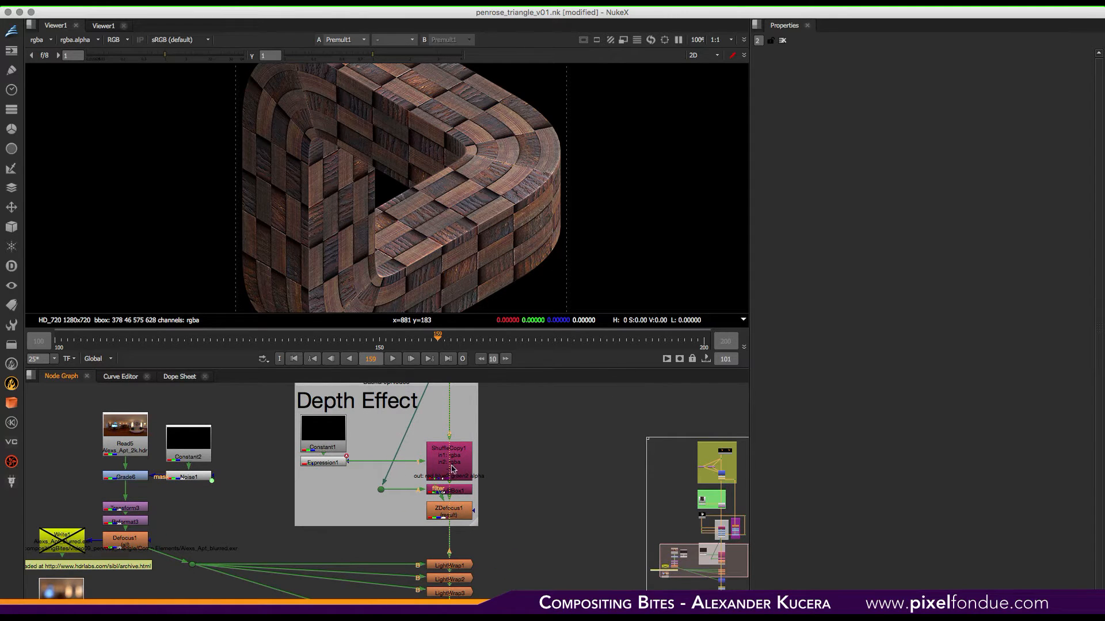
left_click(336, 443)
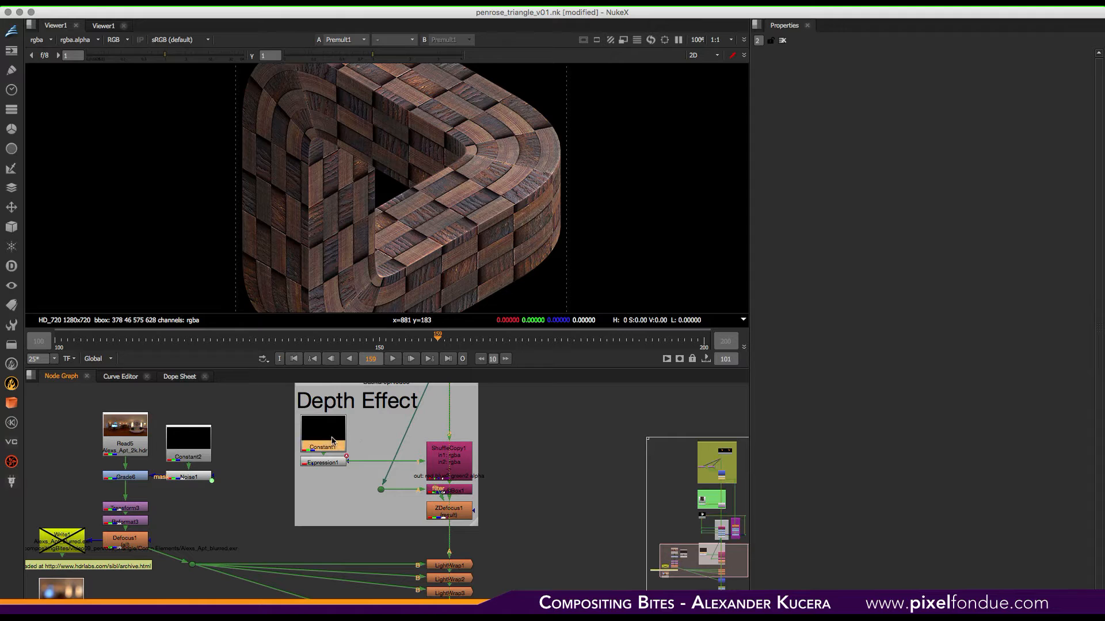
key("1")
left_click(325, 462)
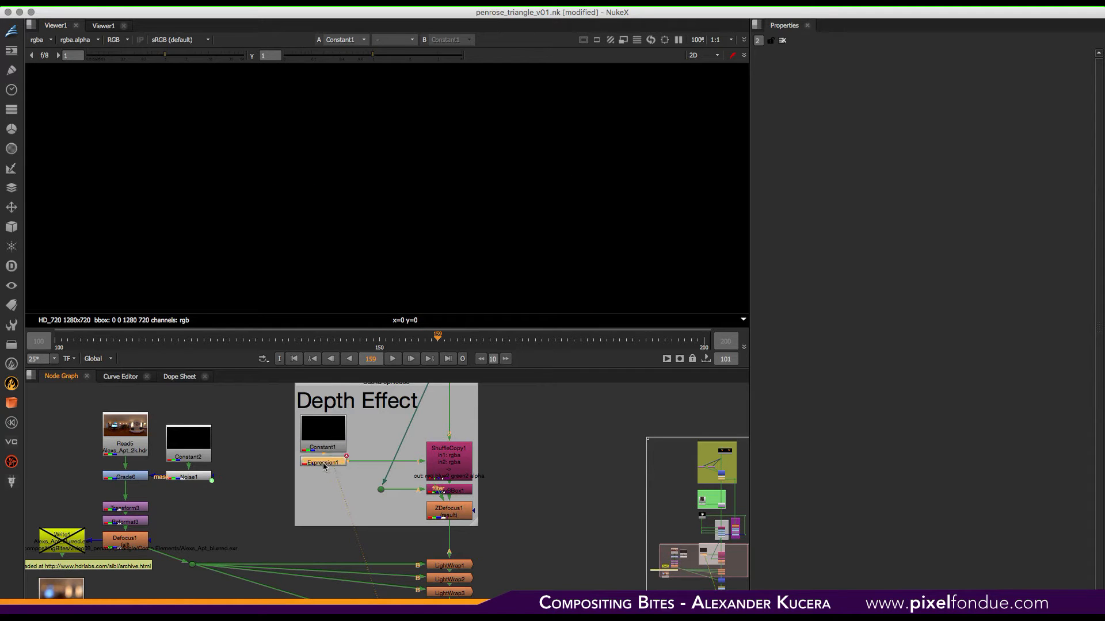
key("1")
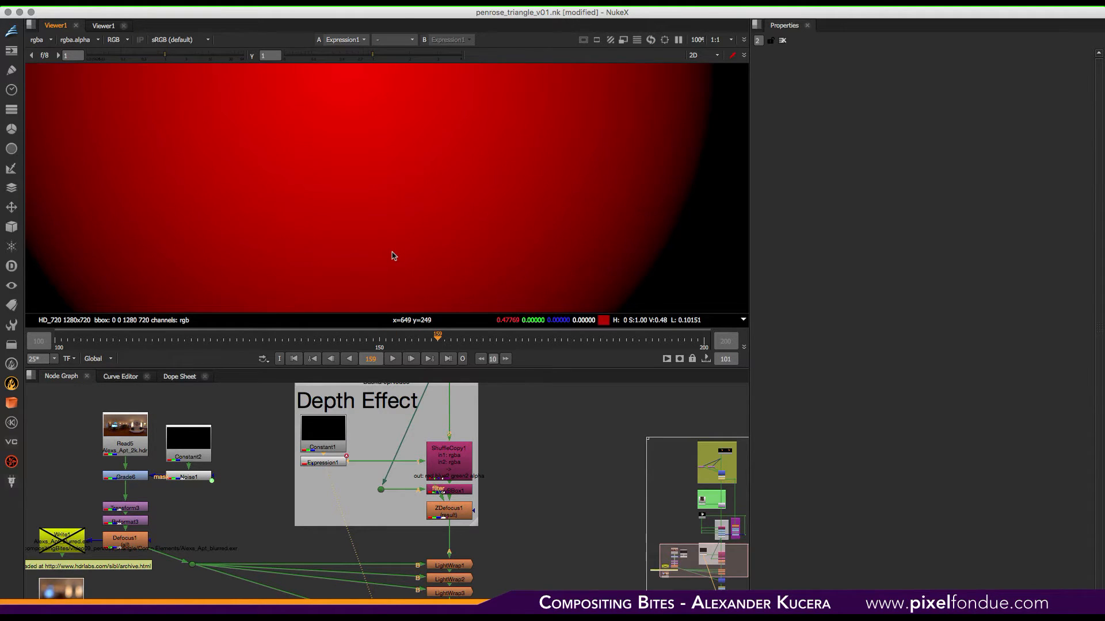
- Fit the viewer and open the Expression1 node's properties to inspect its radial expression
key("f")
double_click(333, 463)
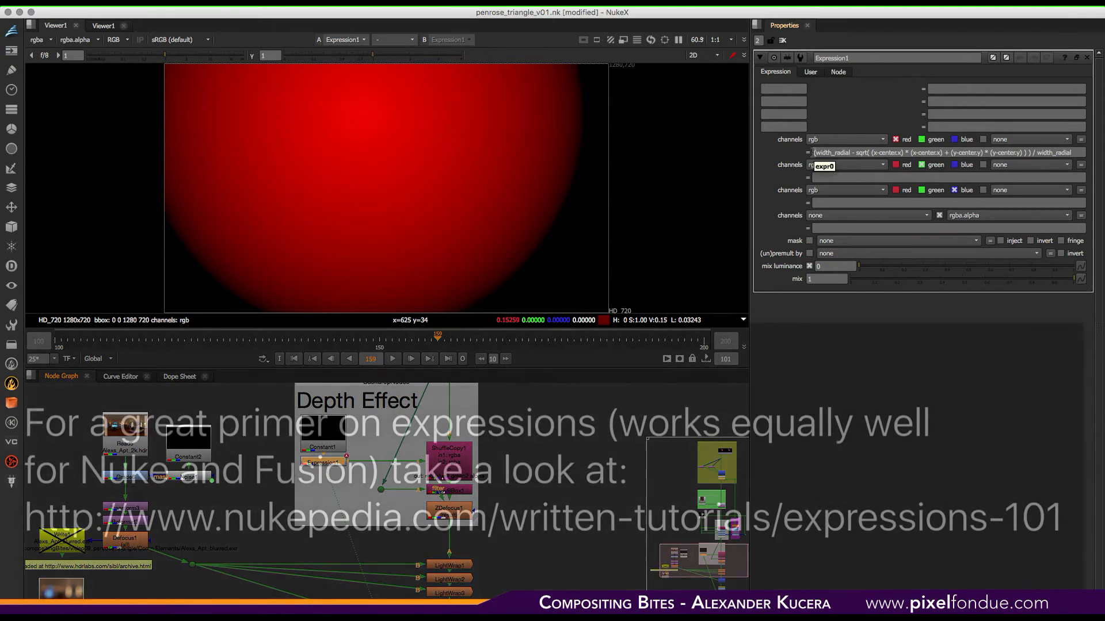
- Try raising the radial Width on Expression1's User tab, then undo the change
left_click(810, 72)
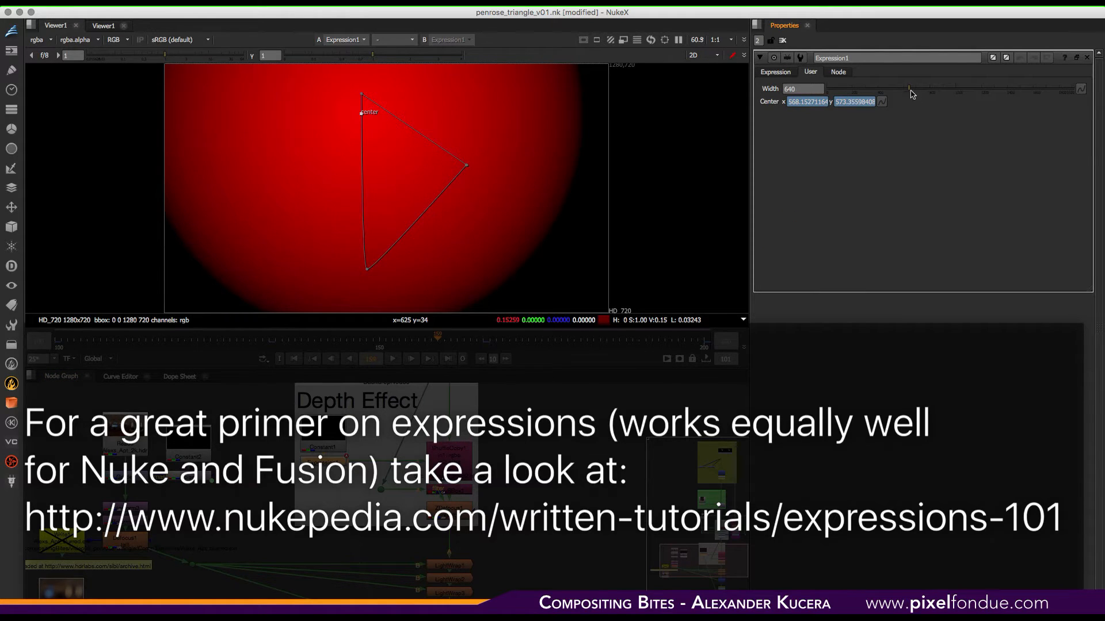
left_click_drag(911, 94, 953, 91)
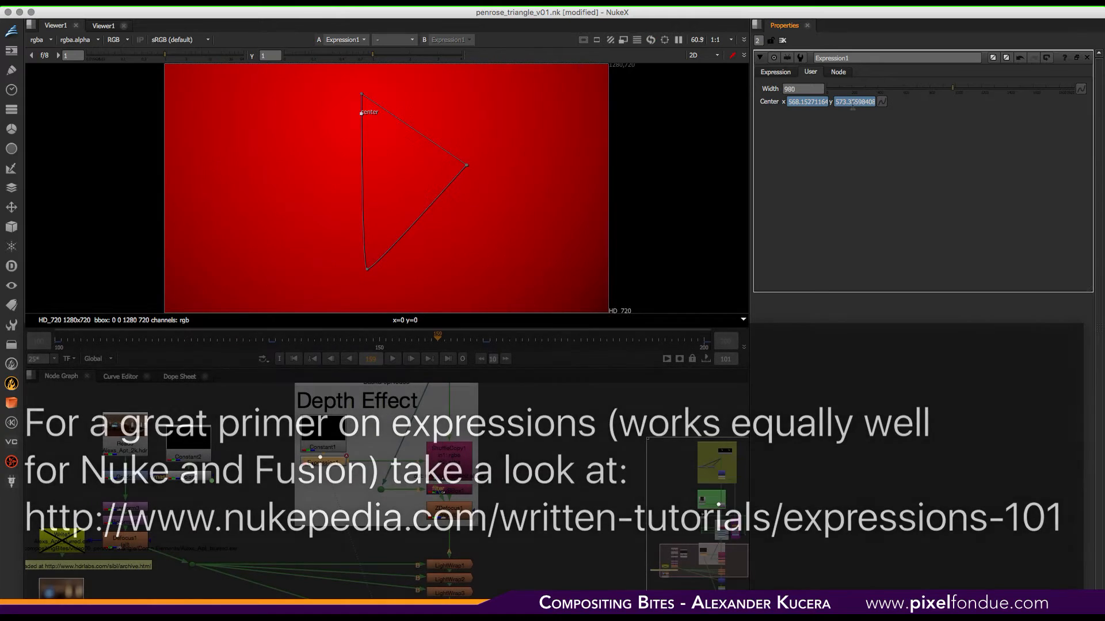
key("super+z")
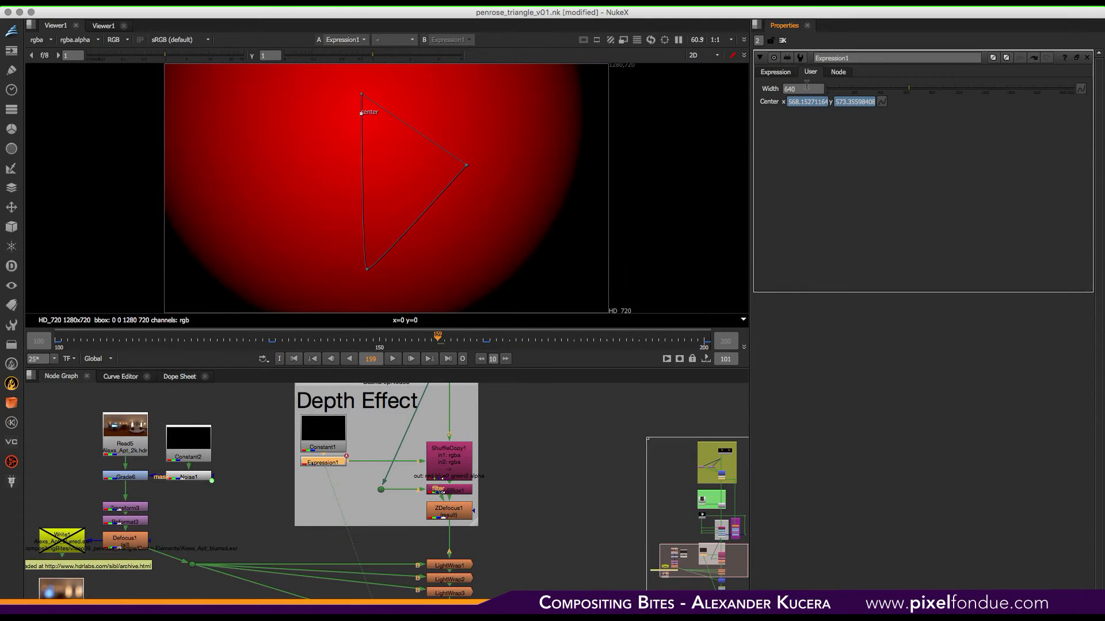
- Write sqrt( x * x + y * y ) as the green channel expression and view the green channel
left_click(776, 72)
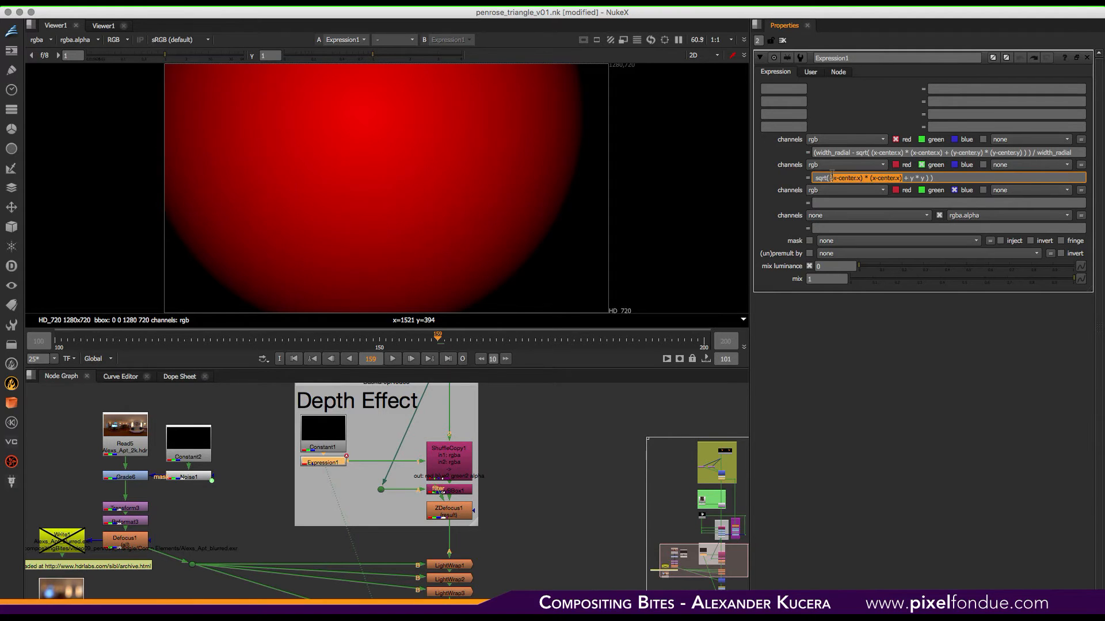
type("x *")
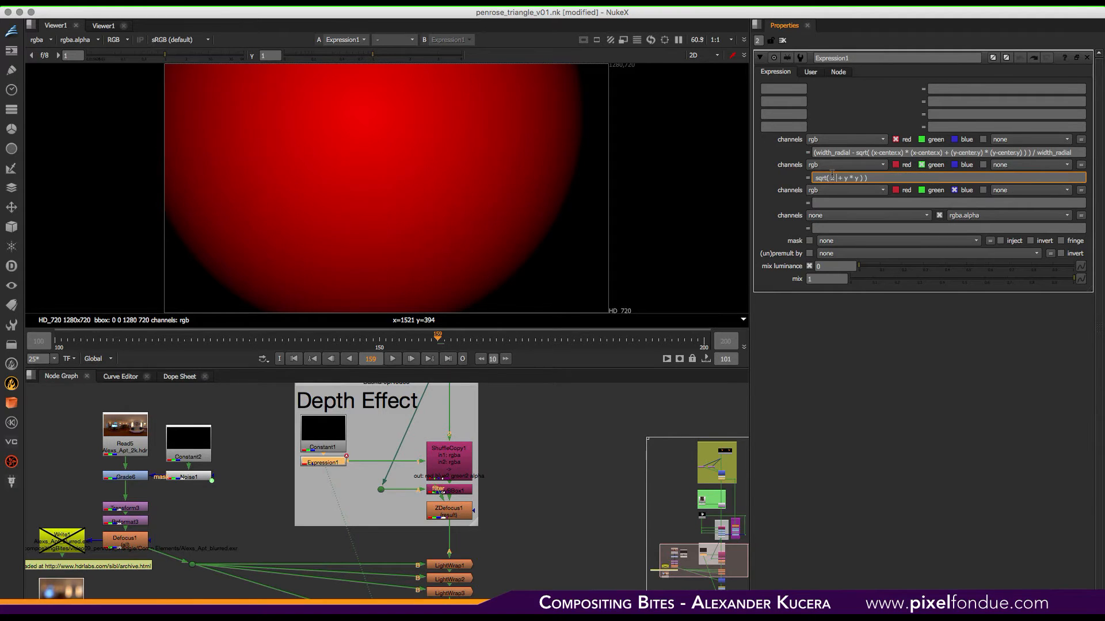
type(" x")
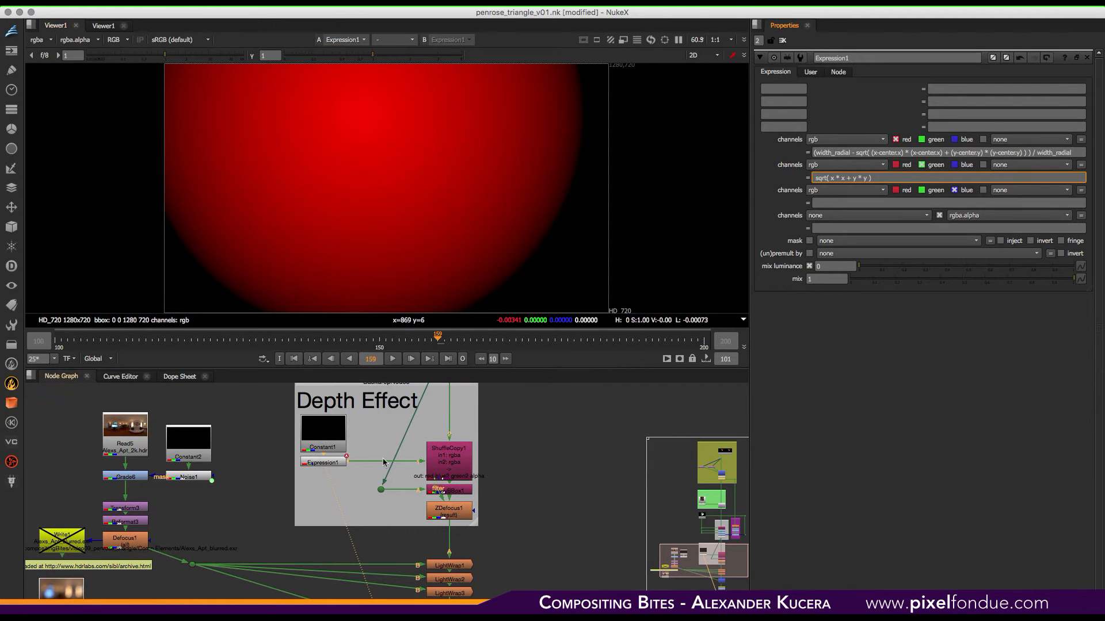
key("Return")
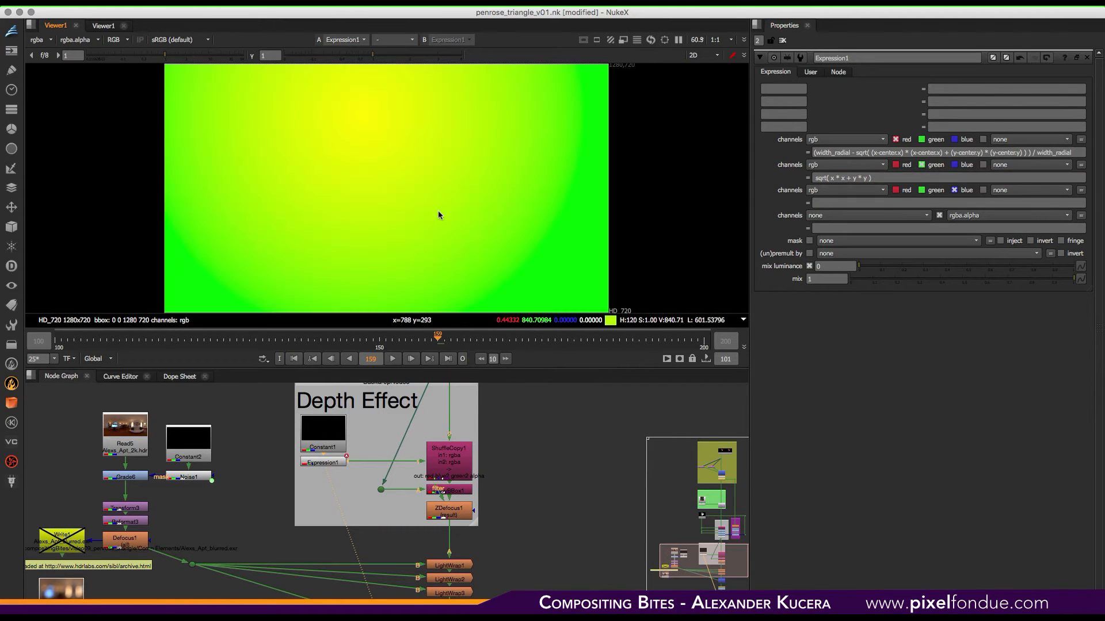
key("g")
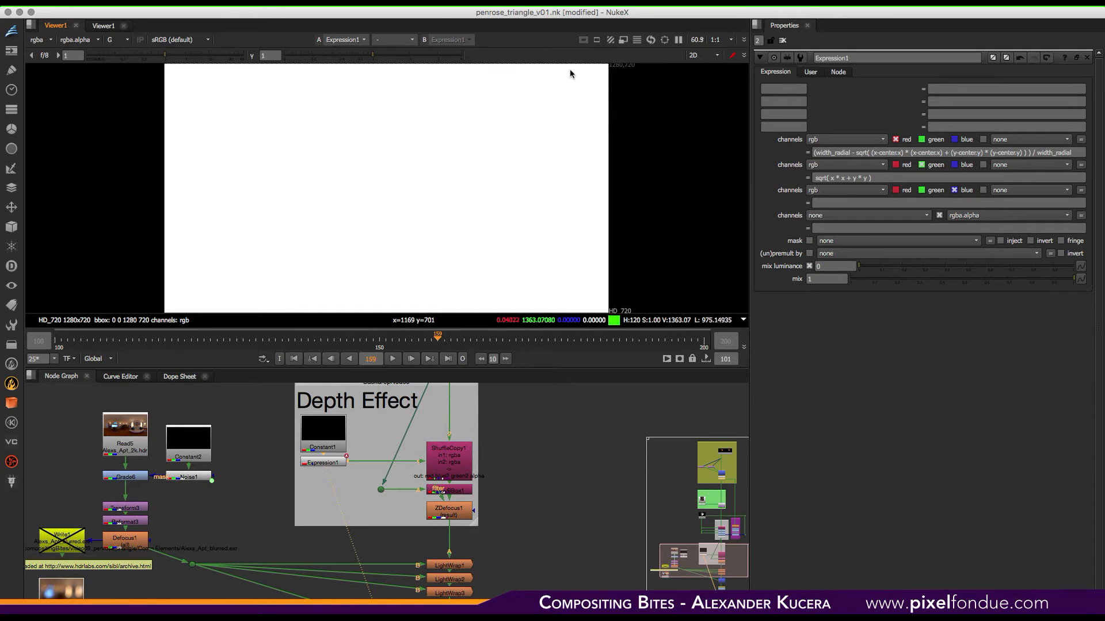
- Prefix the green channel expression with 300 - so it subtracts the distance from 300
left_click(816, 177)
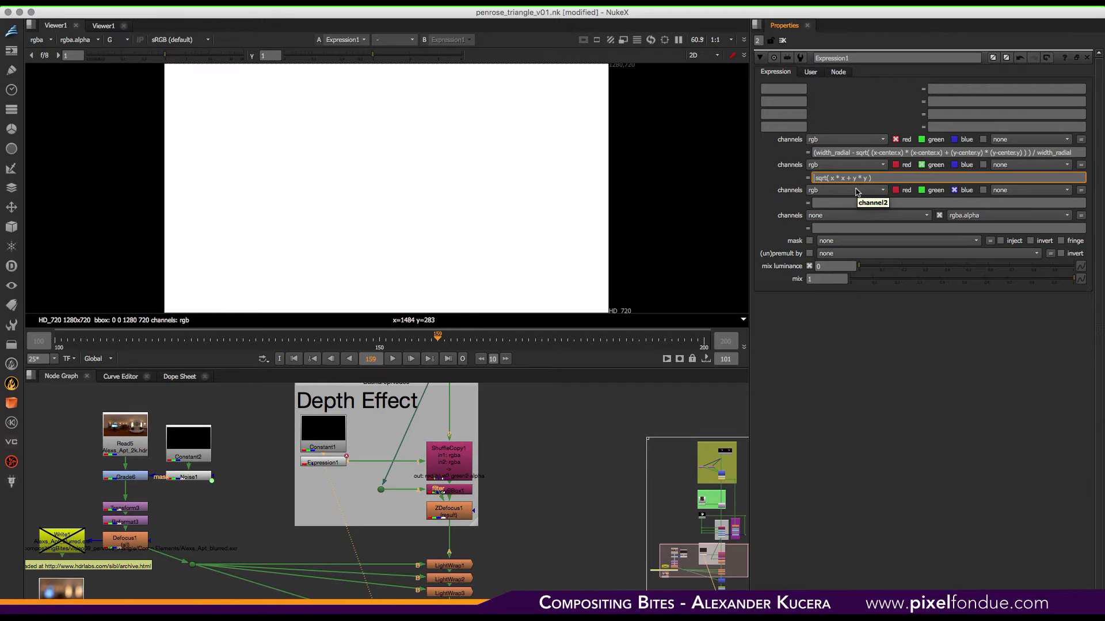
type("300 -")
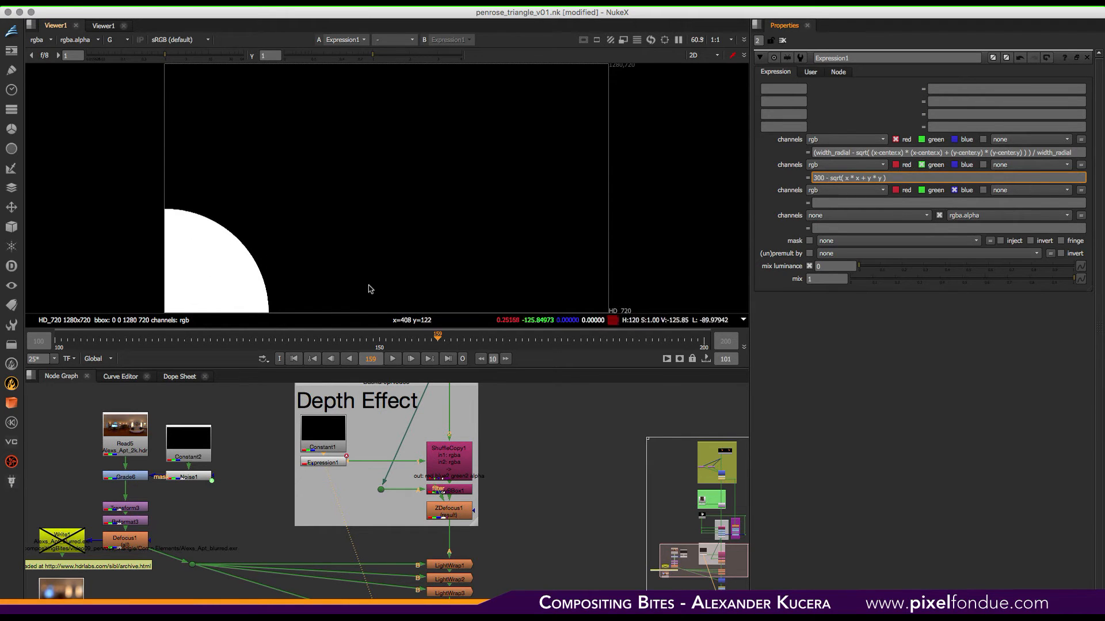
- Copy width_radial from the red expression and paste it in place of 300 in the green expression
left_click_drag(851, 153, 817, 152)
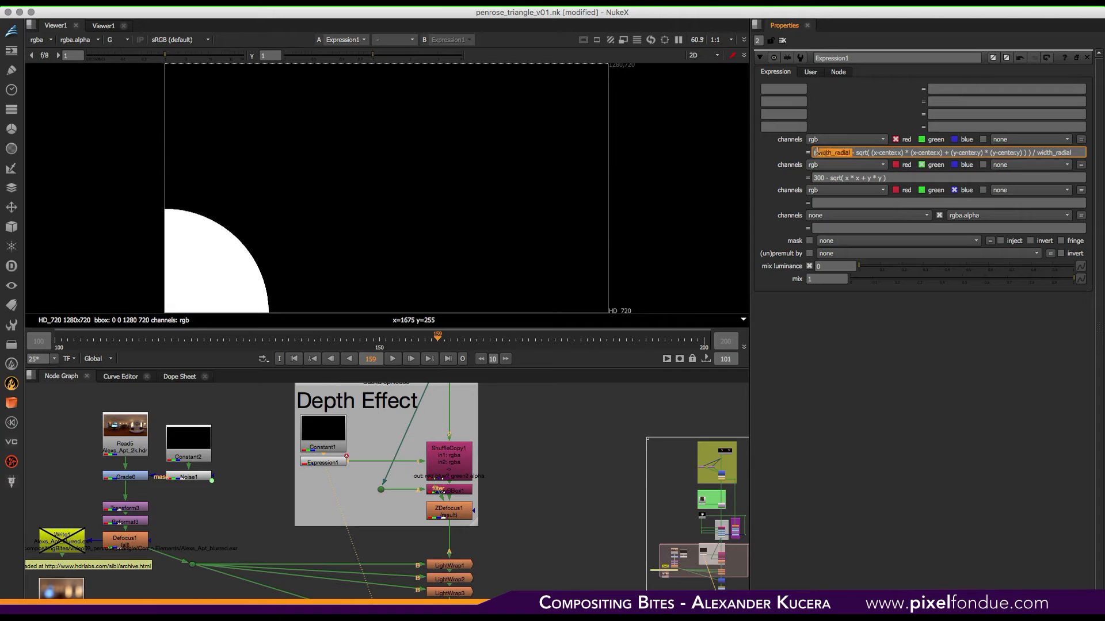
left_click(810, 73)
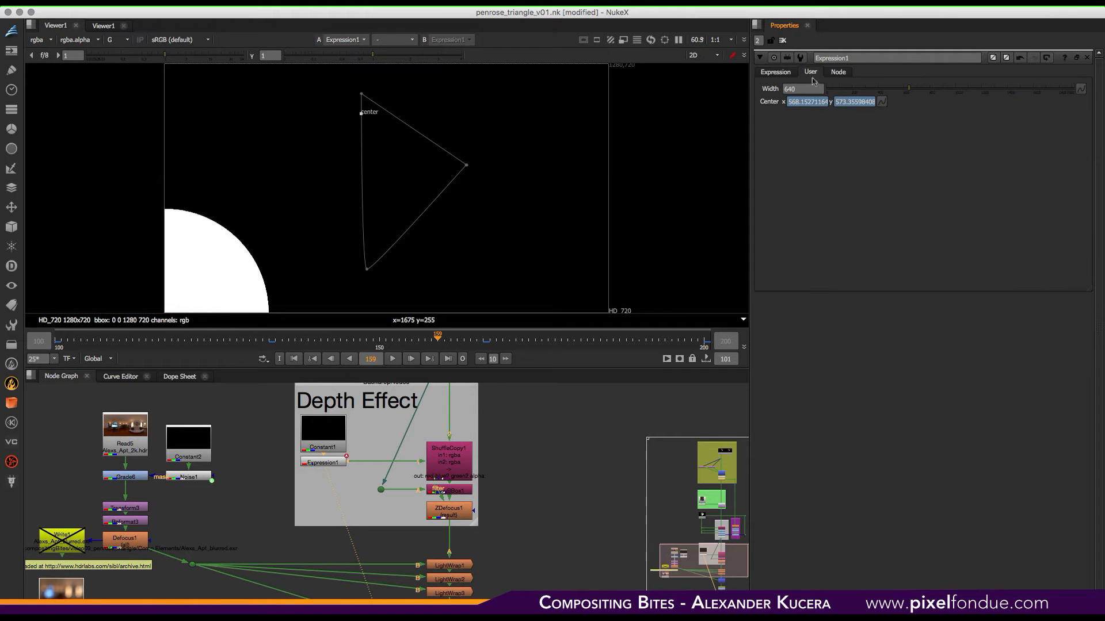
left_click(775, 73)
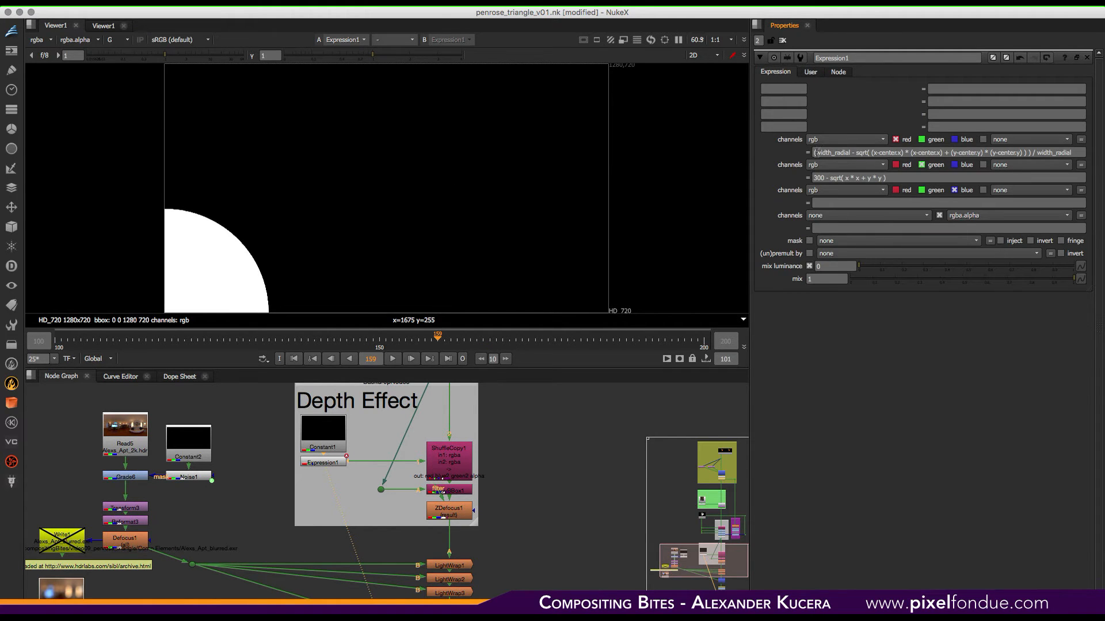
left_click_drag(815, 153, 852, 151)
key("ctrl+c")
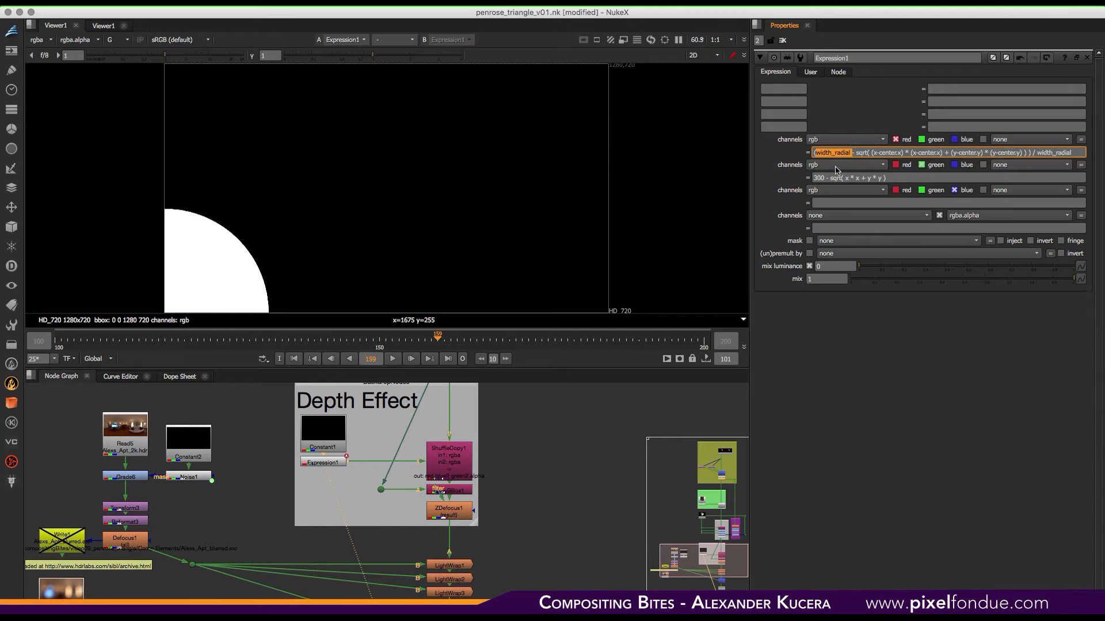
double_click(818, 178)
key("ctrl+v")
key("Return")
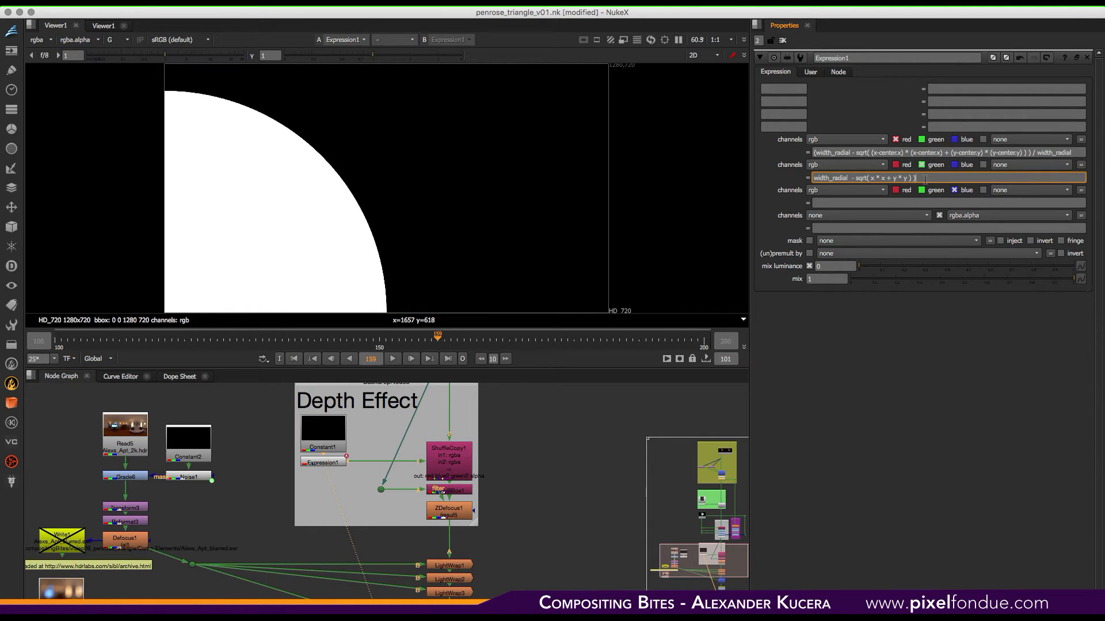
- Wrap the green expression in parentheses and divide it by width_radial
type("(")
key("super+v")
key("Return")
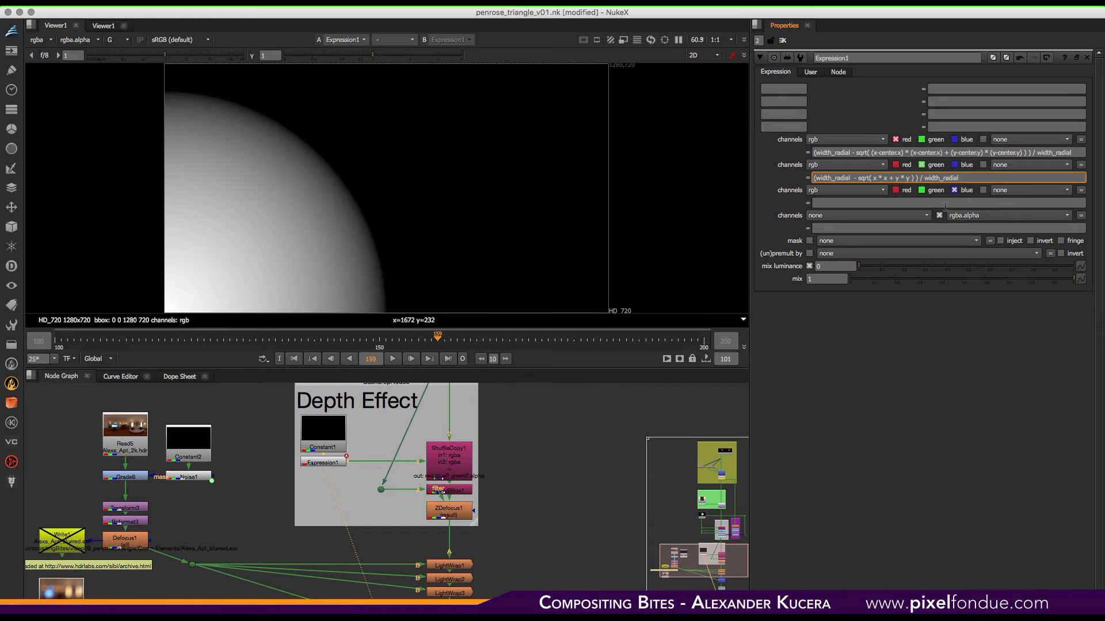
- Clear the green channel expression and switch the viewer back to RGB
left_click_drag(969, 180, 795, 174)
key("BackSpace")
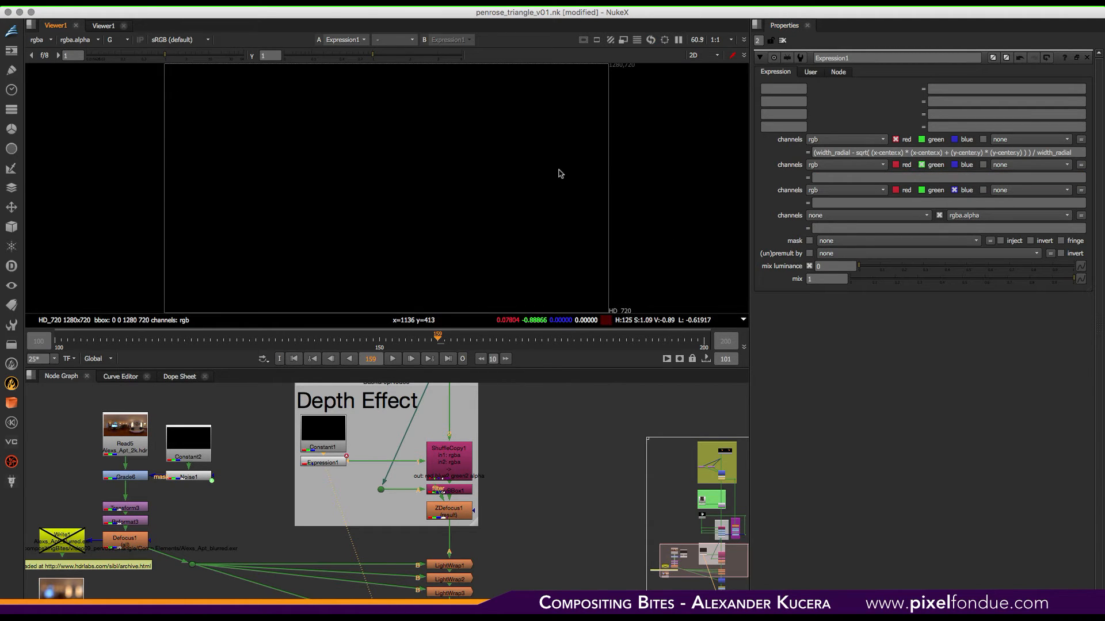
key("r")
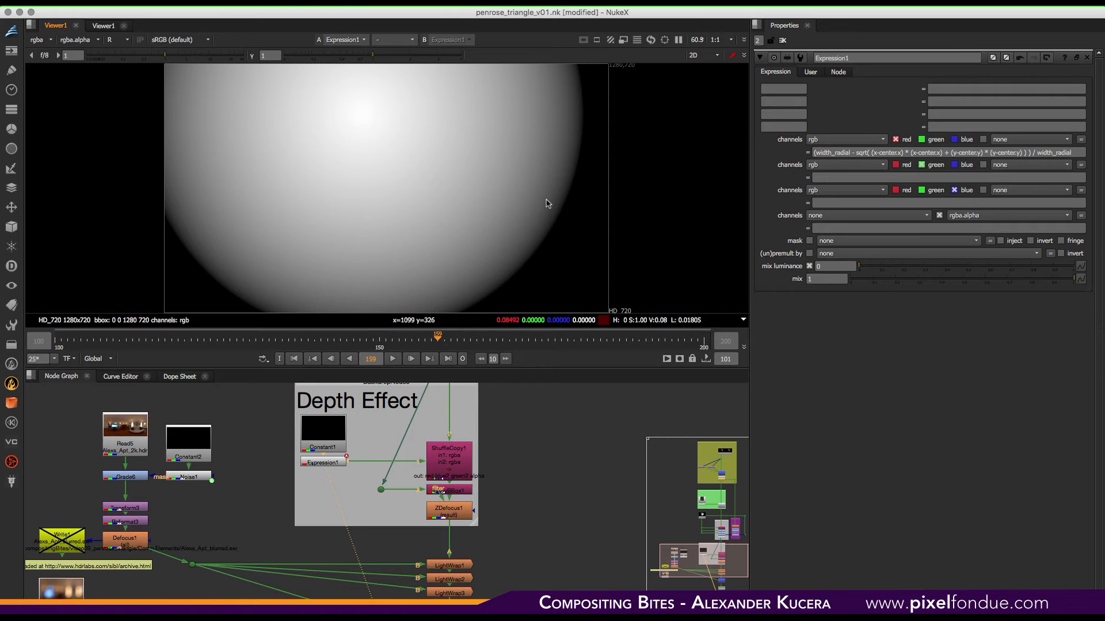
key("r")
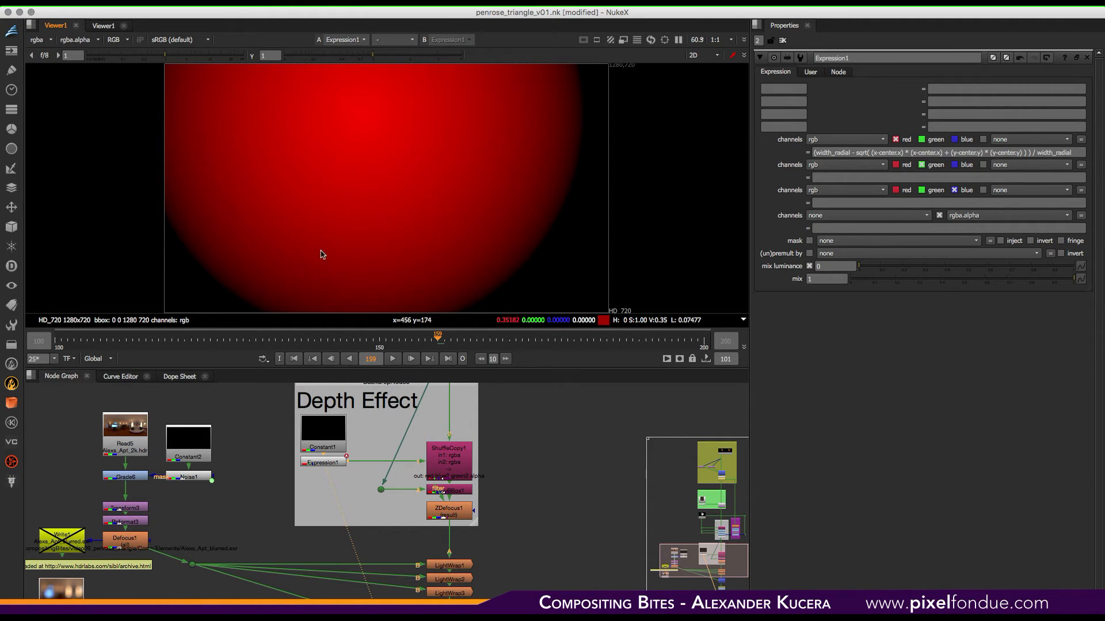
- Play the timeline to preview the animated radial gradient, then stop and return to the first frame
left_click(393, 359)
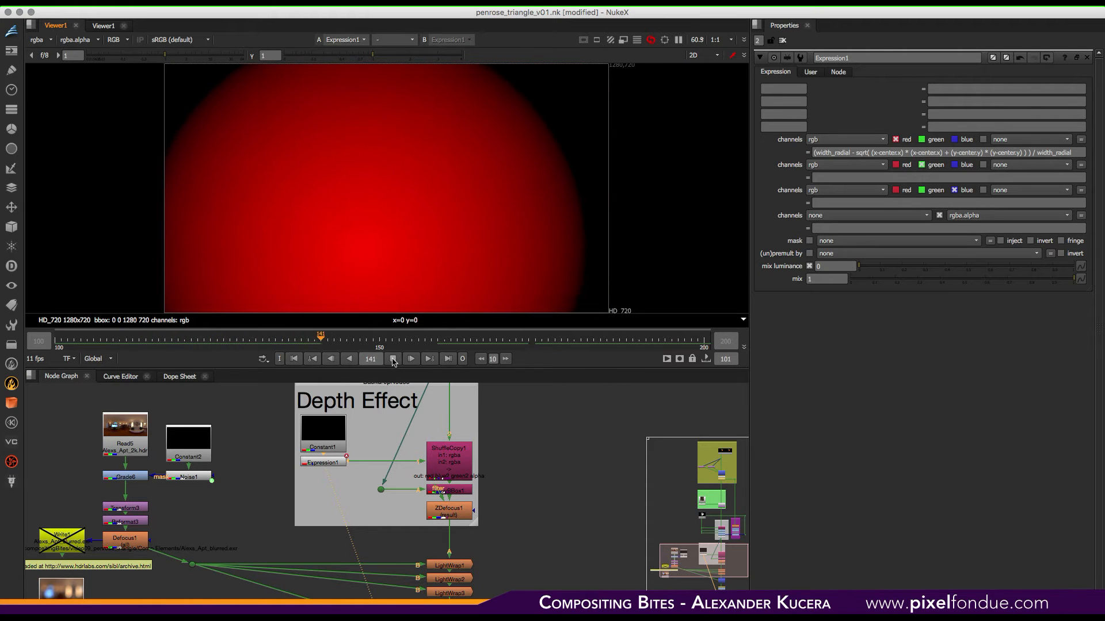
left_click(393, 359)
left_click(294, 359)
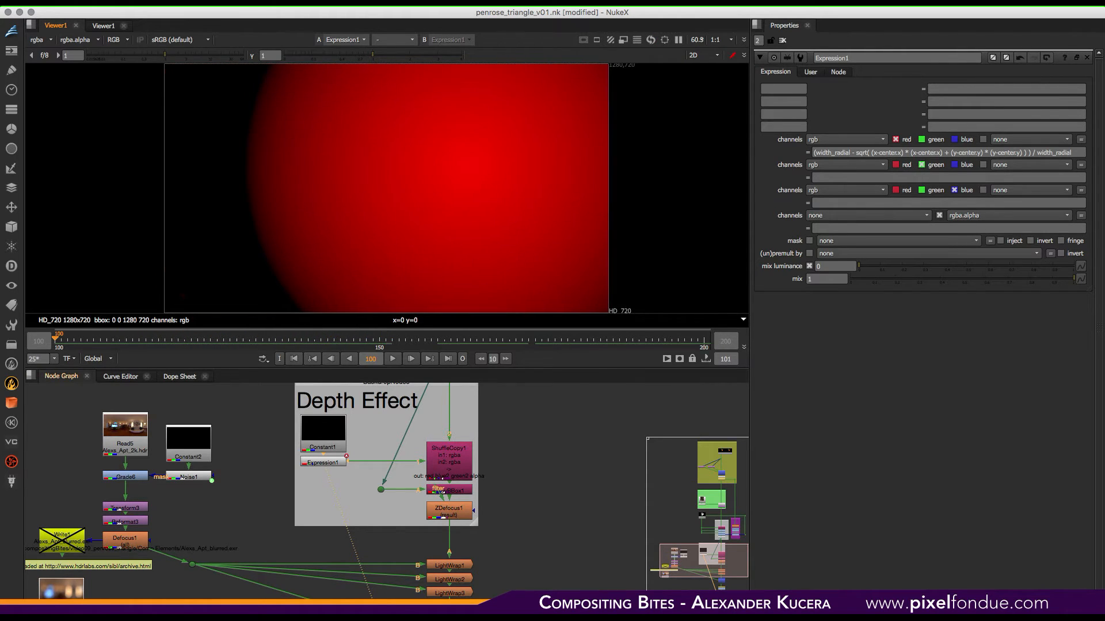
- View the ShuffleCopy1, CopyBBox1 and ZDefocus1 outputs in the Depth Effect backdrop
left_click(340, 464)
left_click(448, 466)
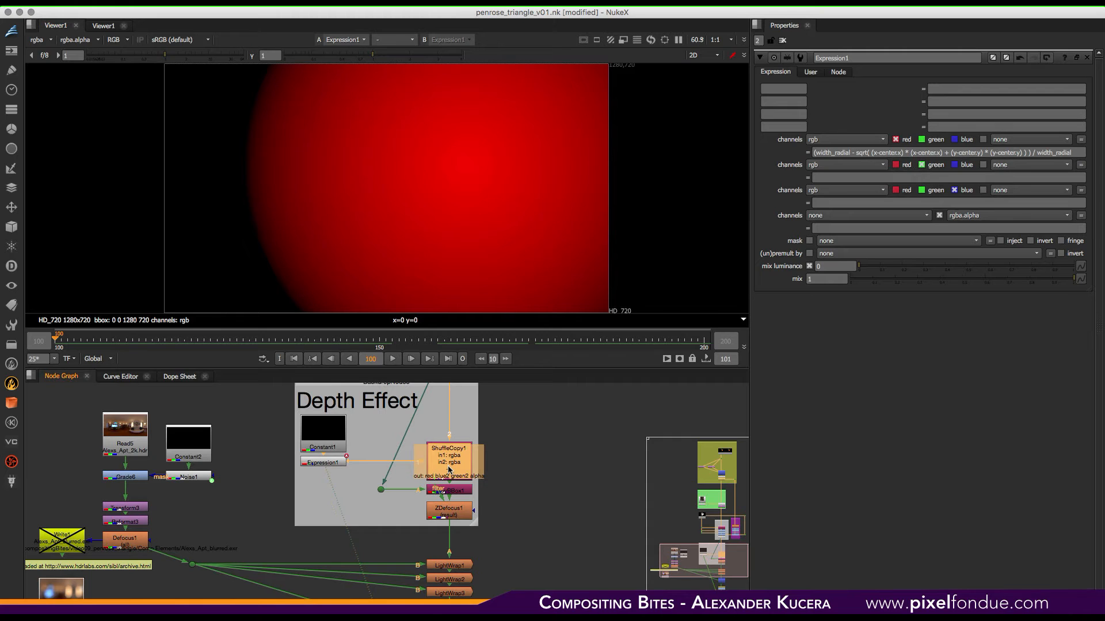
key("1")
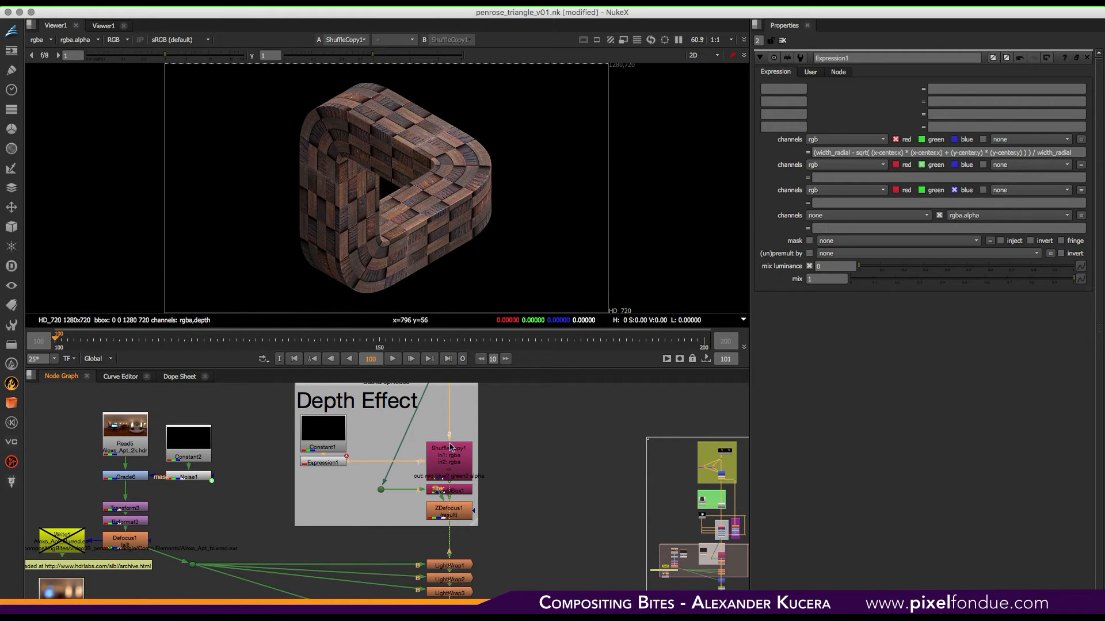
left_click(452, 490)
key("1")
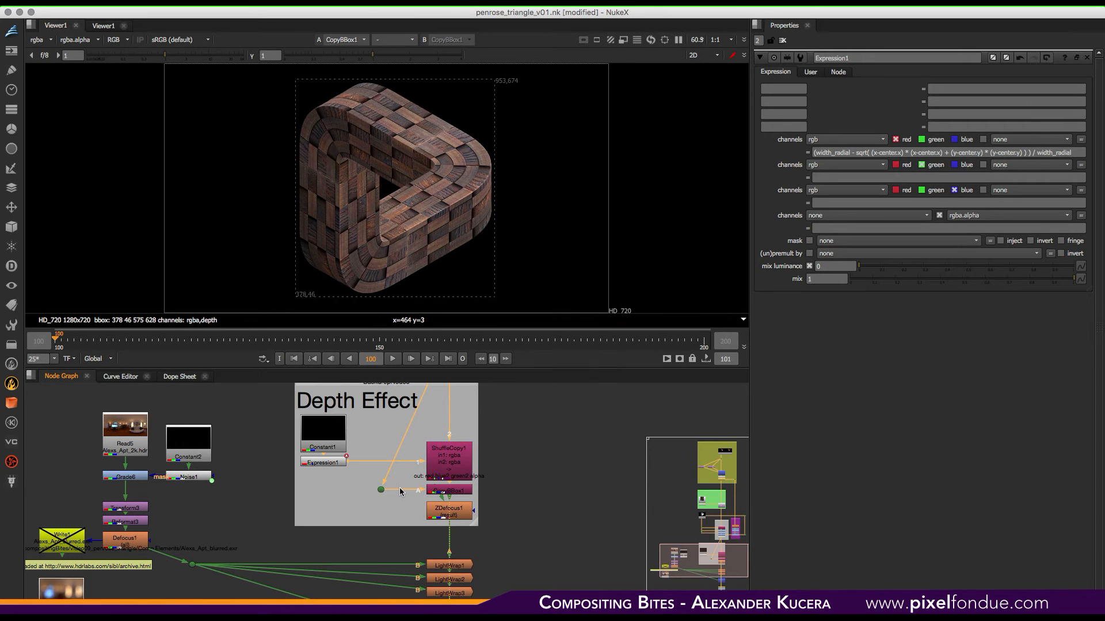
left_click(458, 513)
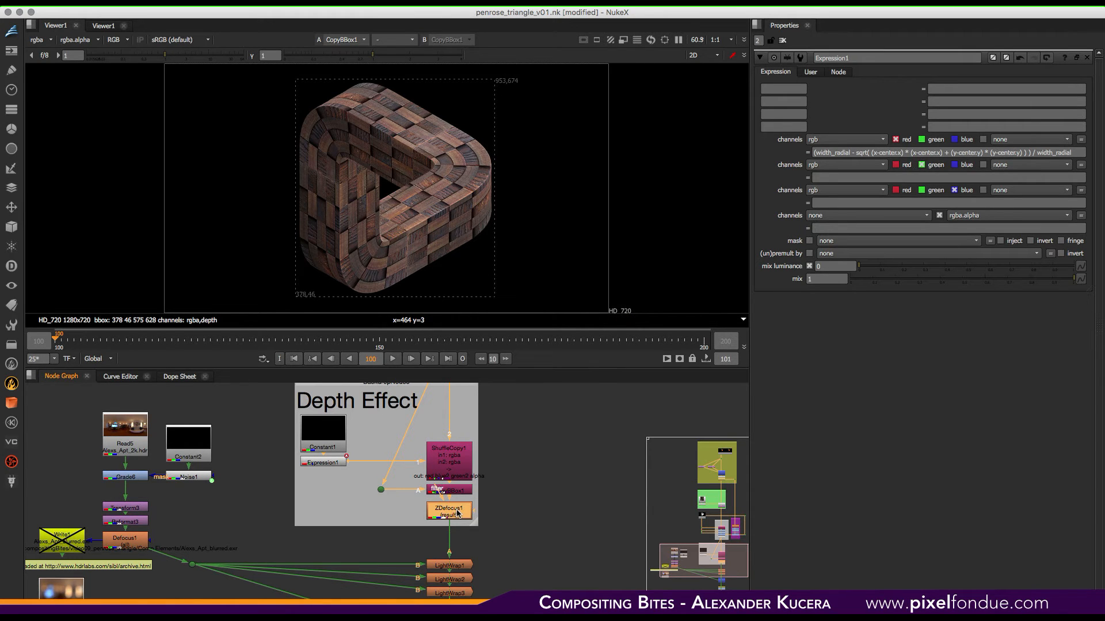
key("1")
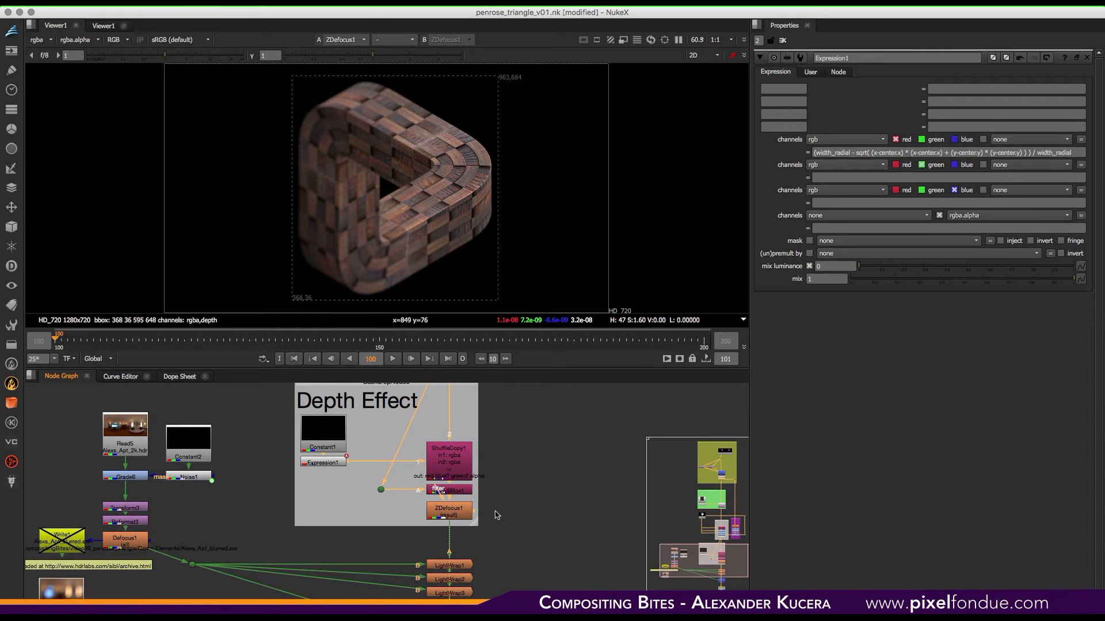
- View the Read5 HDR environment and zoom in on the Write1, Read6 and hdrlabs download note nodes
mouse_move(389, 568)
middle_mouse_down()
mouse_move(403, 533)
mouse_move(439, 539)
mouse_move(341, 422)
mouse_move(461, 584)
mouse_move(444, 530)
mouse_move(508, 523)
middle_mouse_up()
key("1")
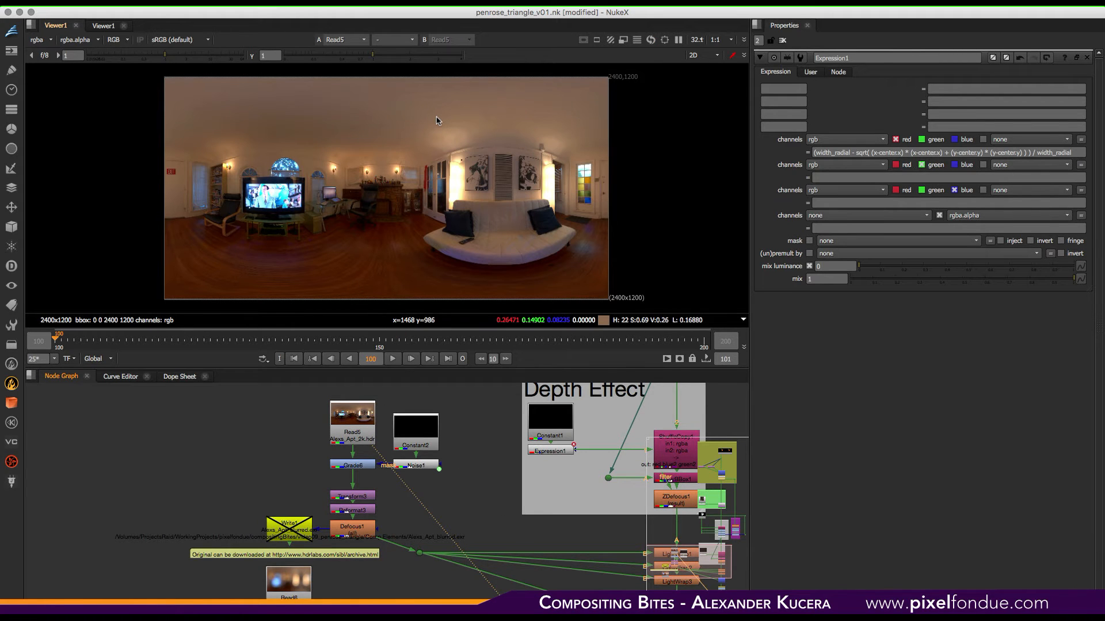
scroll(313, 530, "up", 6)
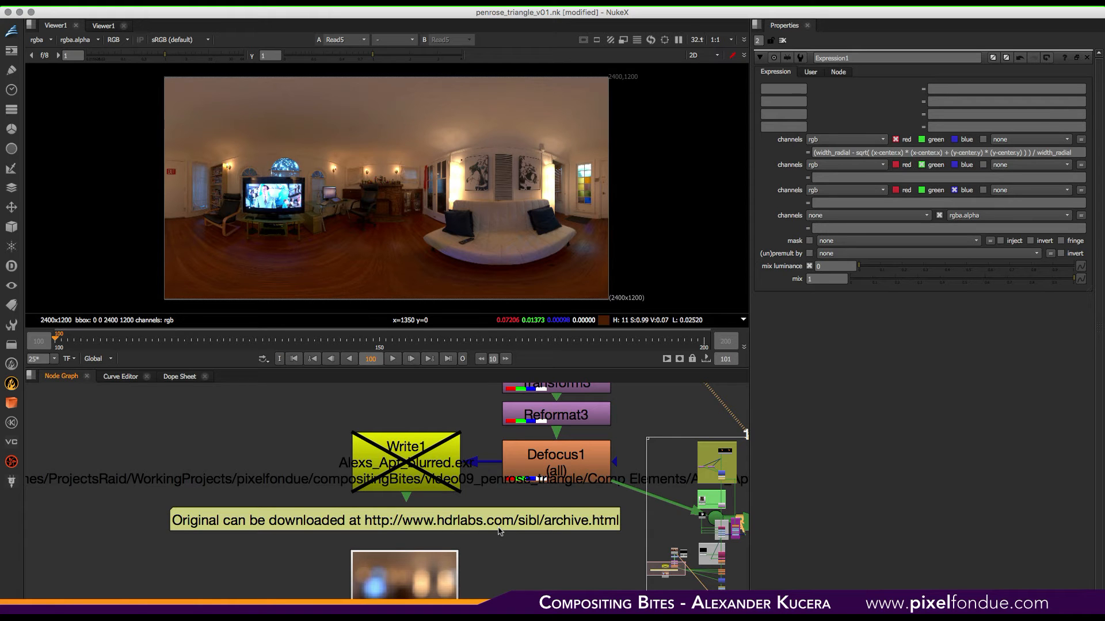
middle_click_drag(499, 531, 403, 470)
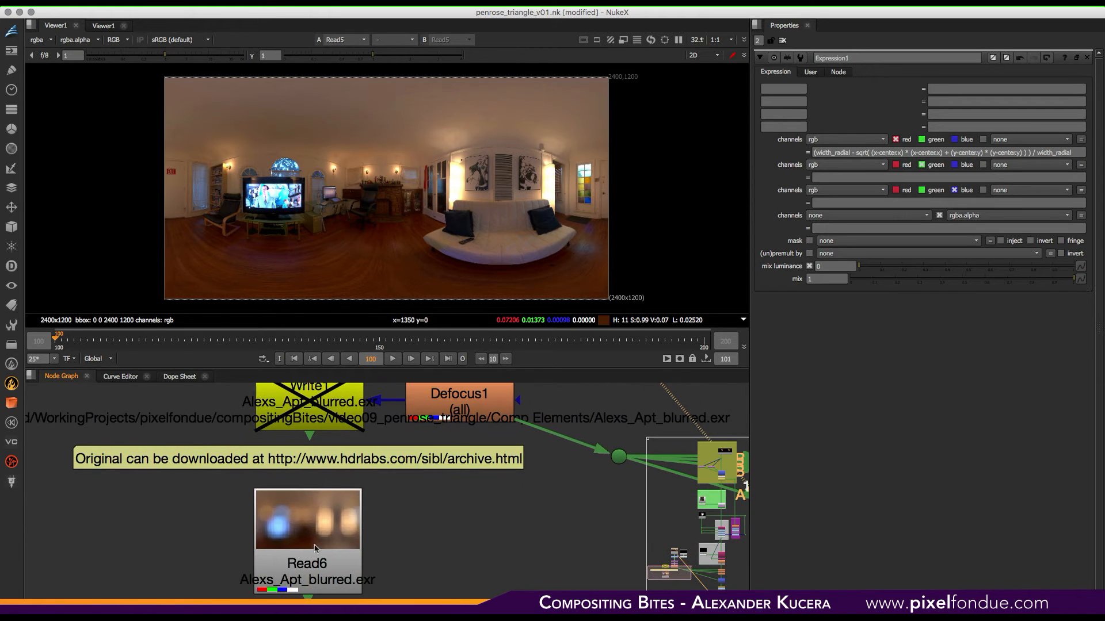
left_click(315, 548)
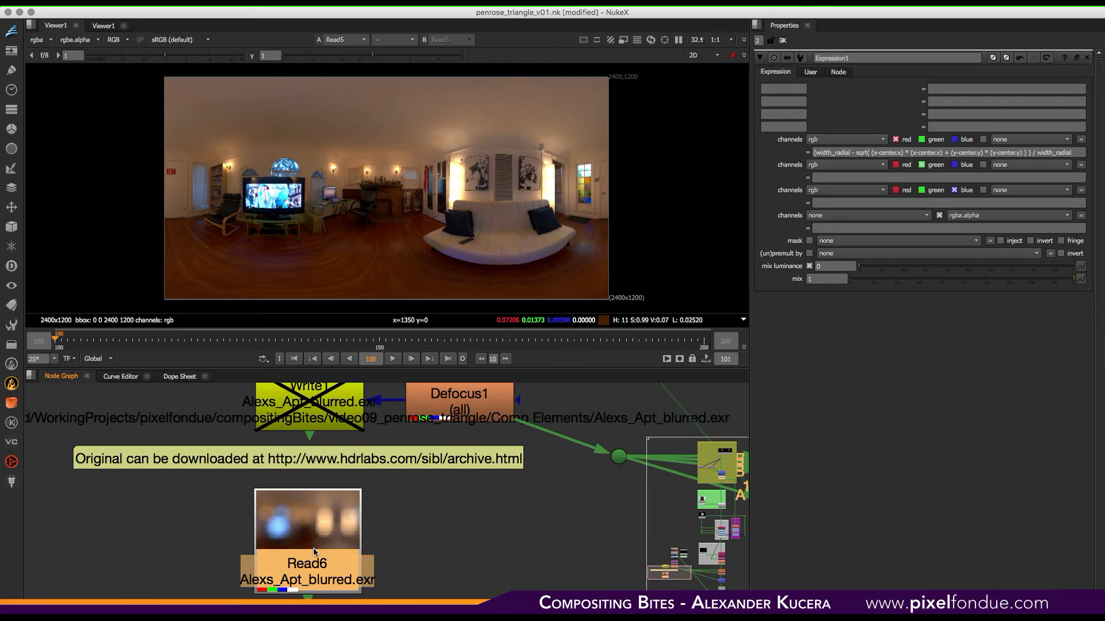
scroll(485, 505, "down", 6)
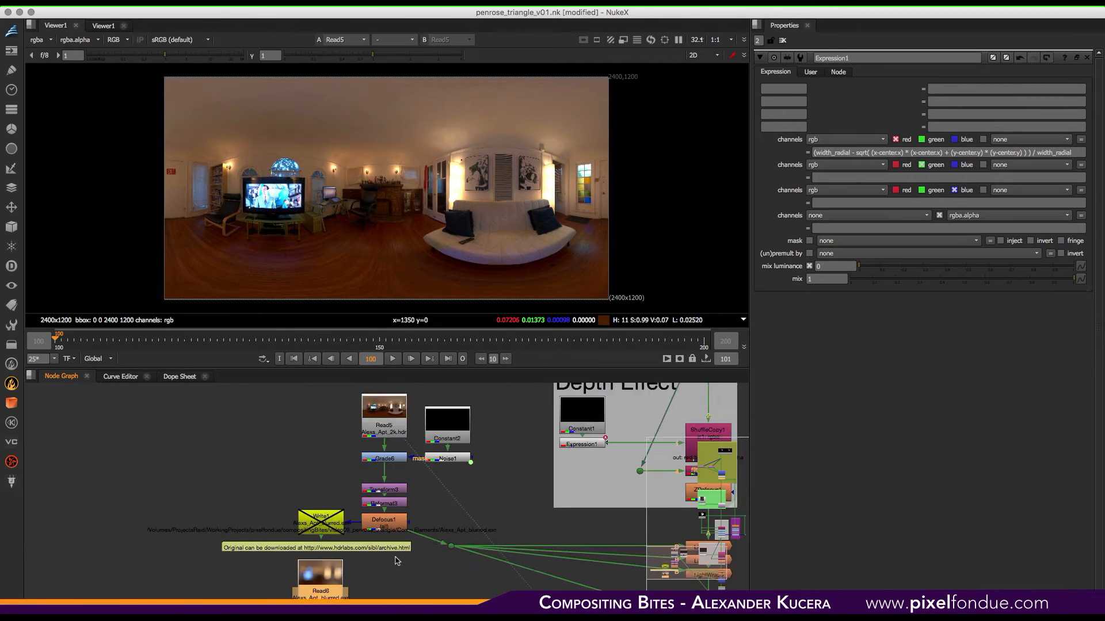
middle_click_drag(425, 485, 377, 494)
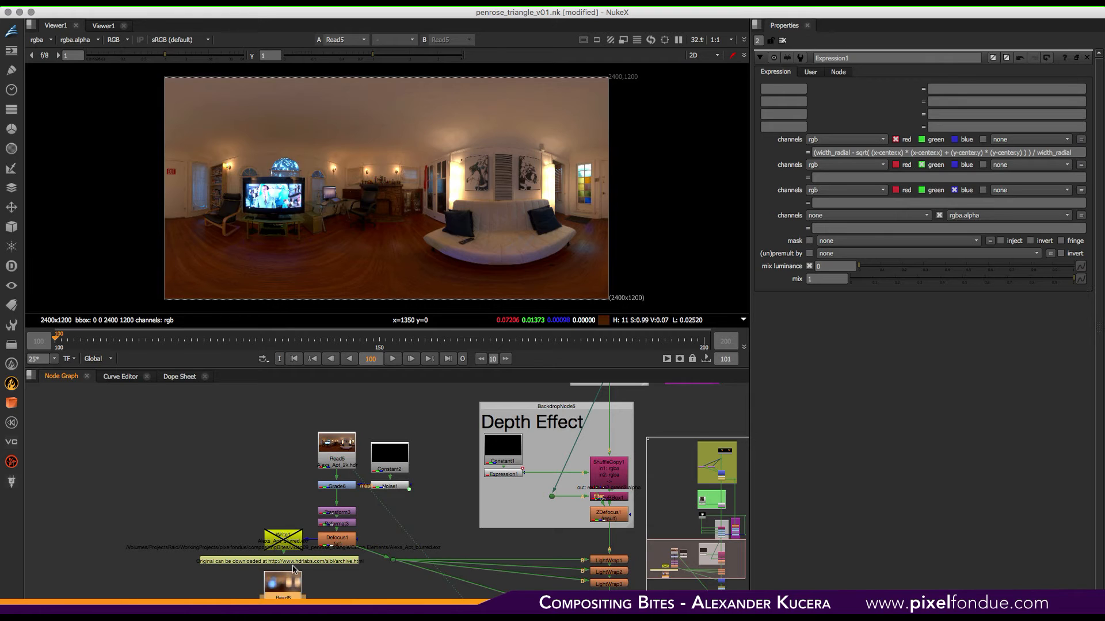
- View the Read5 and Noise1 outputs in the environment branch
left_click(341, 456)
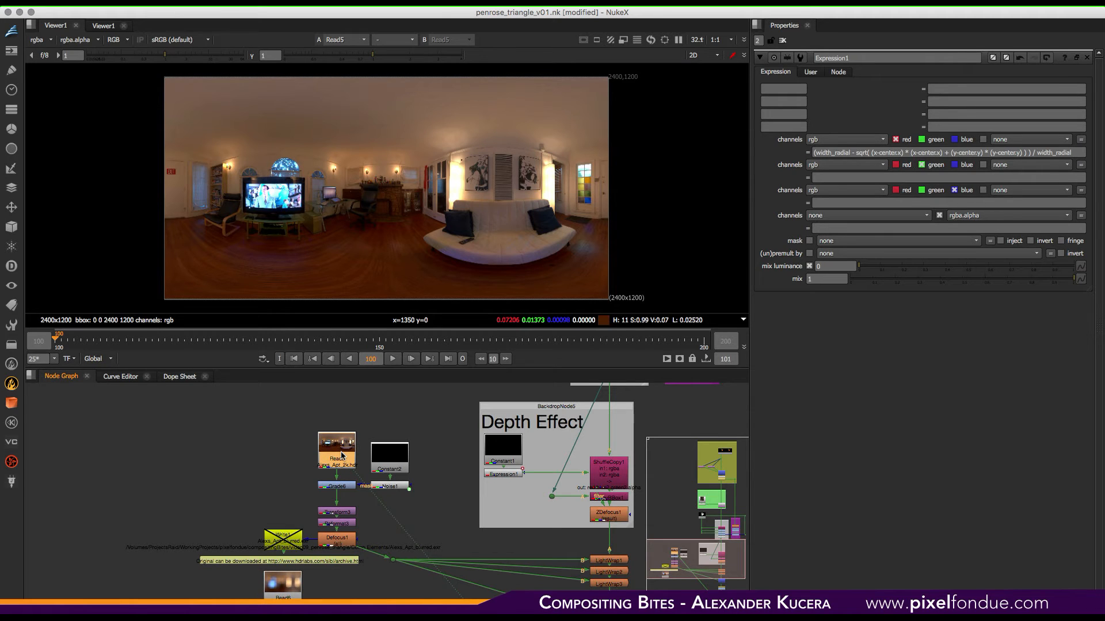
key("1")
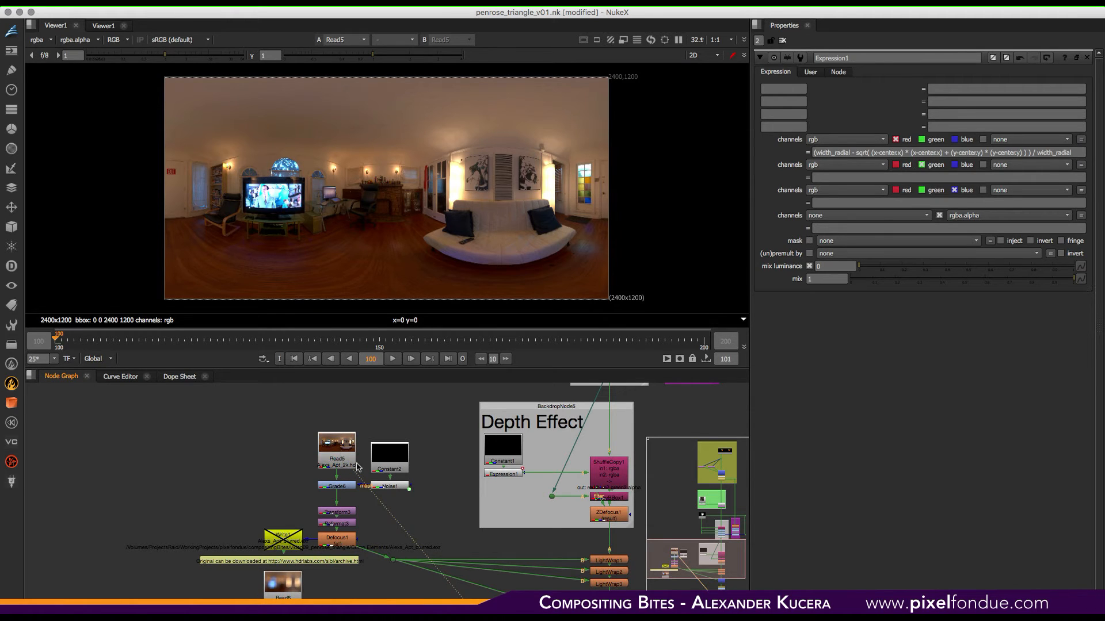
left_click(385, 465)
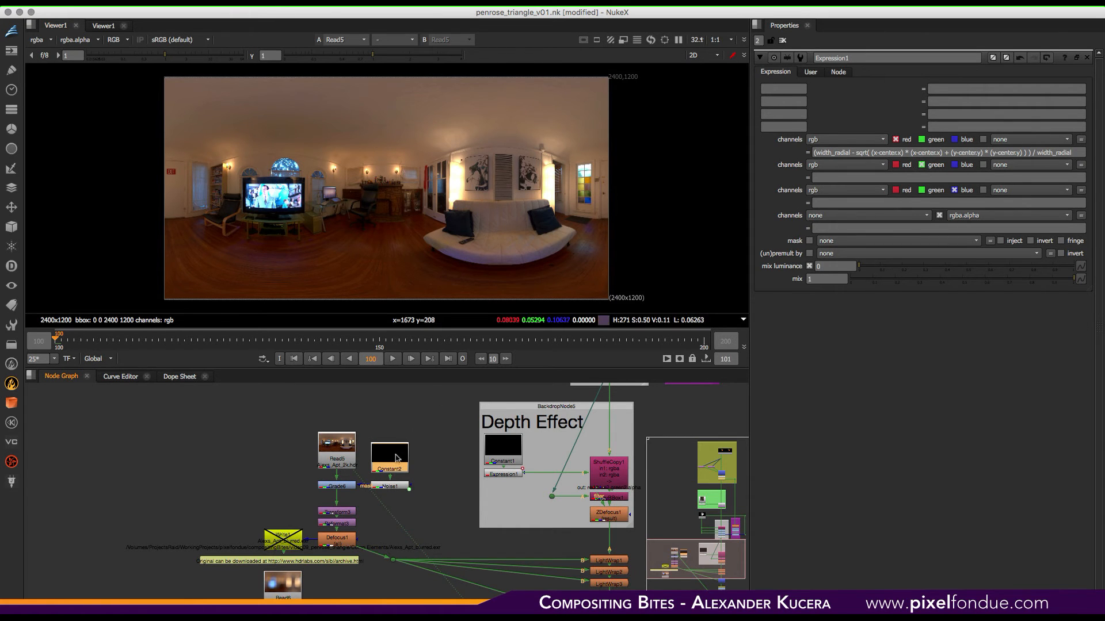
left_click(391, 486)
key("1")
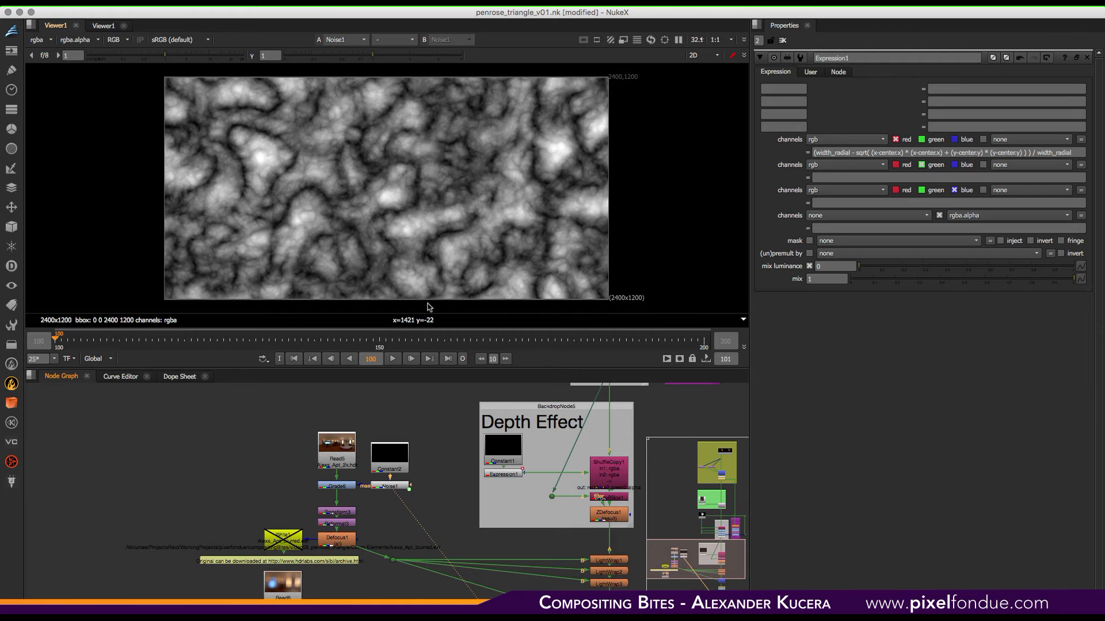
- Play the timeline to preview the animated Noise1 output, then stop and return to the first frame
left_click(393, 359)
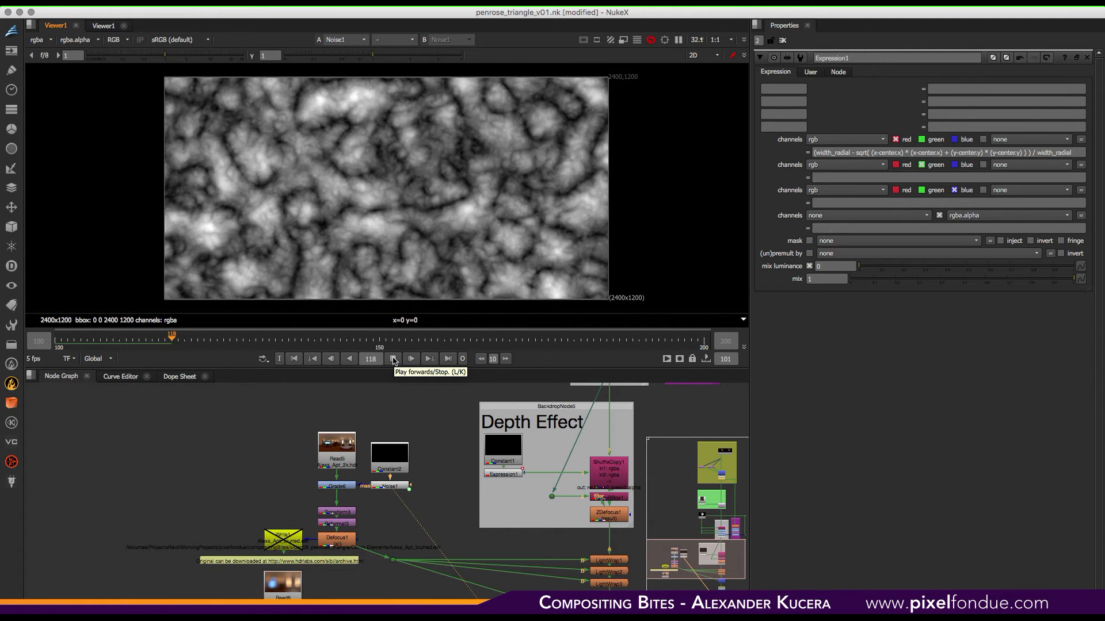
left_click(393, 359)
left_click(294, 358)
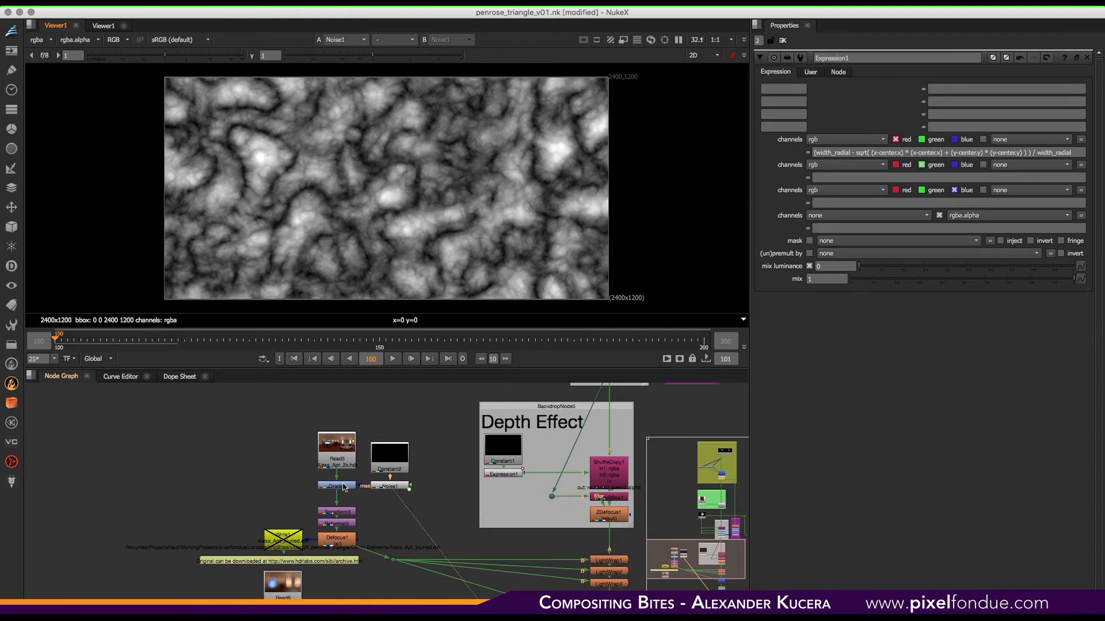
- View the Grade6 output of the environment, play it briefly, then stop and return to the first frame
left_click(344, 487)
key("1")
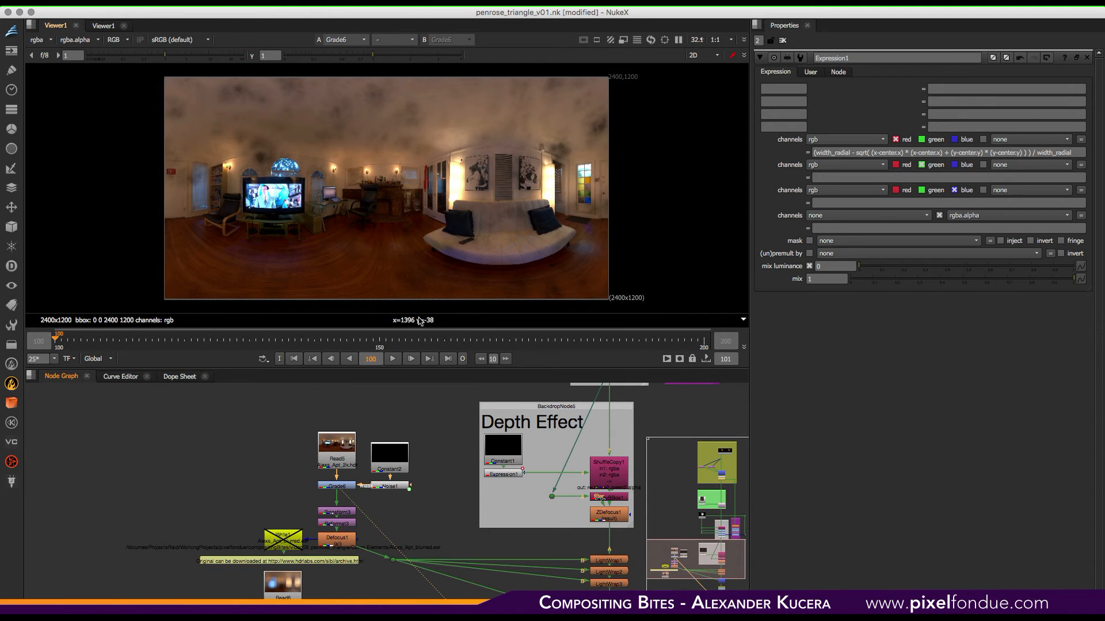
left_click(394, 359)
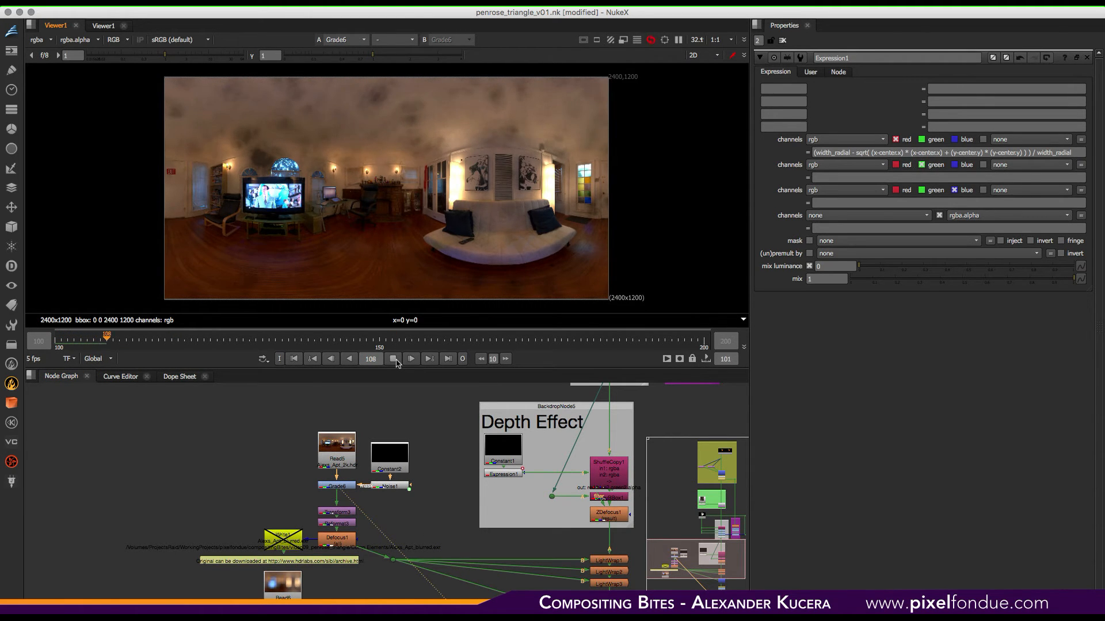
left_click(394, 359)
left_click(294, 359)
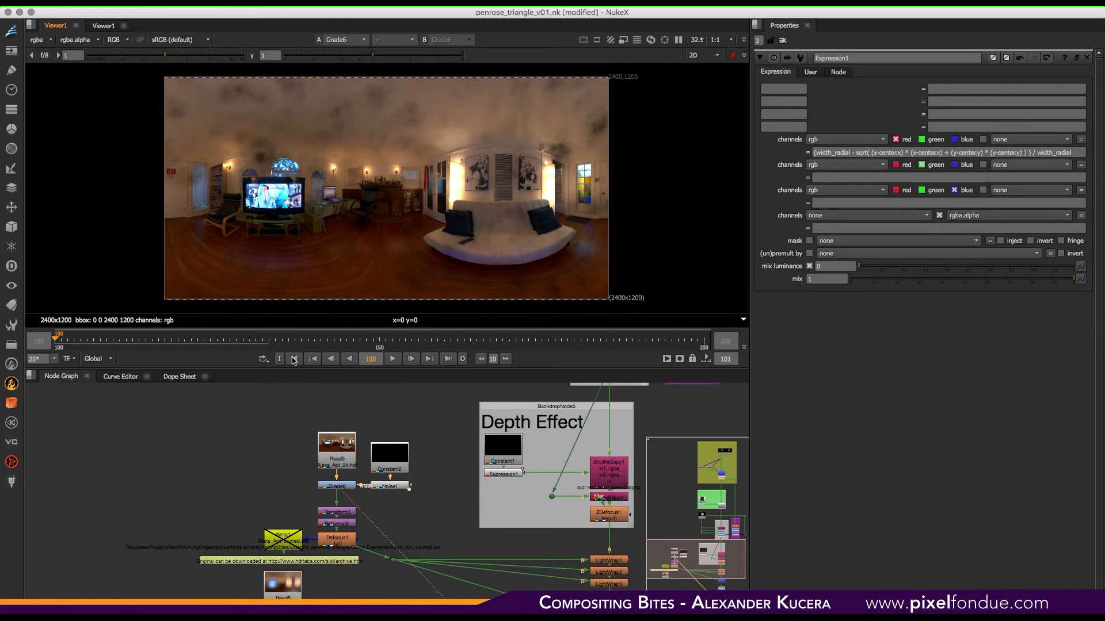
- View the Transform3, Reformat3 and Defocus1 outputs in the environment branch
left_click(339, 512)
key("1")
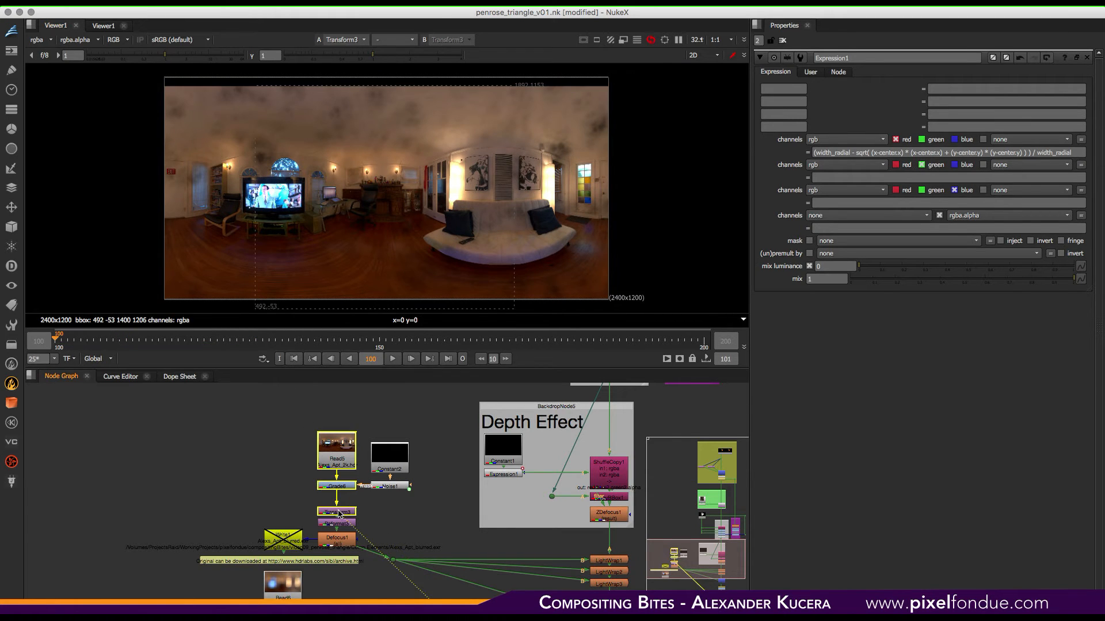
left_click(355, 539)
scroll(574, 545, "down", 3)
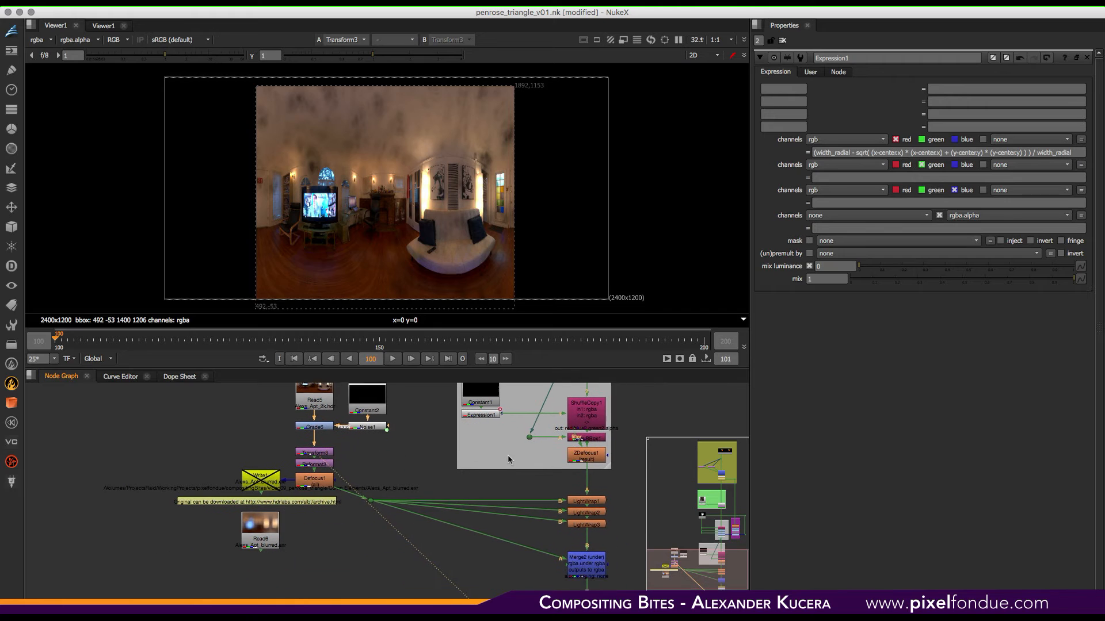
left_click(317, 468)
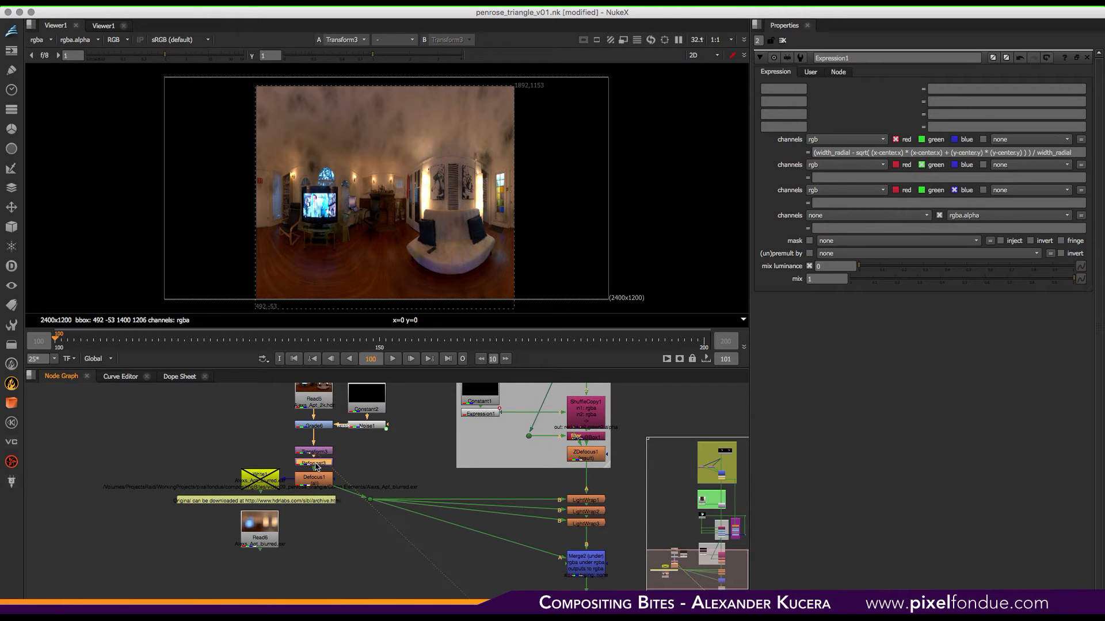
key("1")
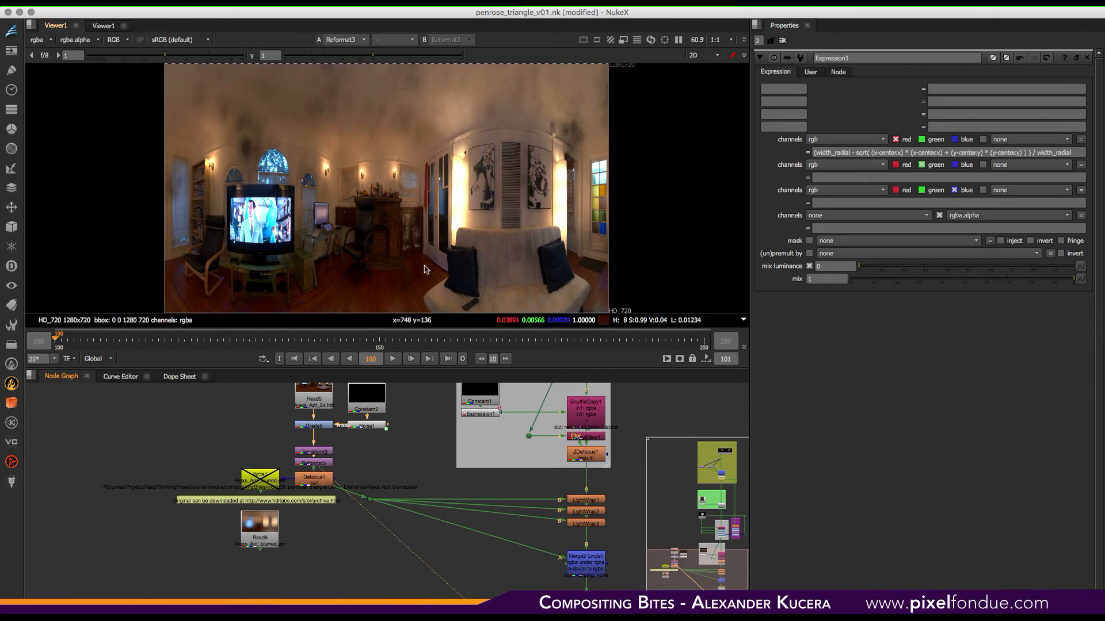
left_click(317, 485)
key("1")
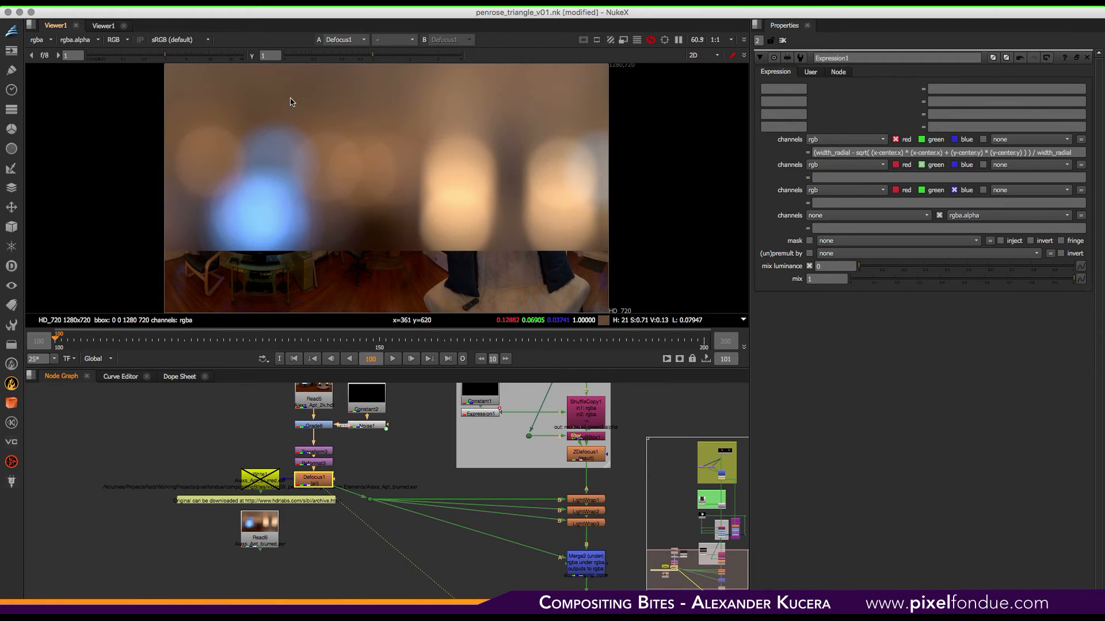
- Play the defocused environment briefly, then view the ZDefocus1 output in the Depth Effect backdrop
left_click(392, 359)
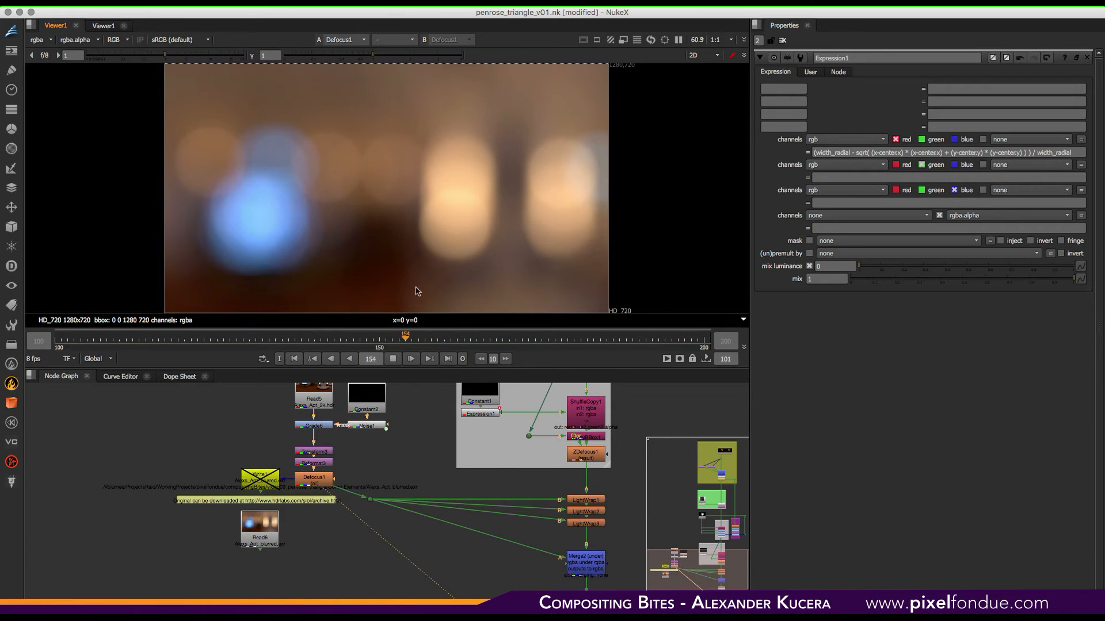
left_click(393, 359)
middle_click_drag(513, 494, 414, 484)
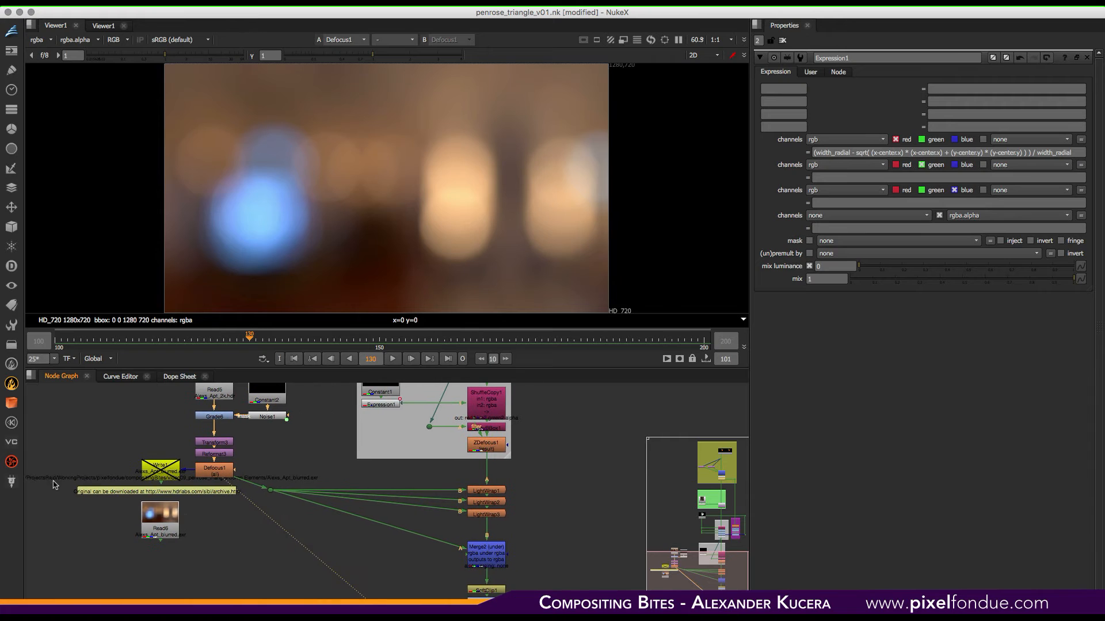
left_click(486, 446)
key("1")
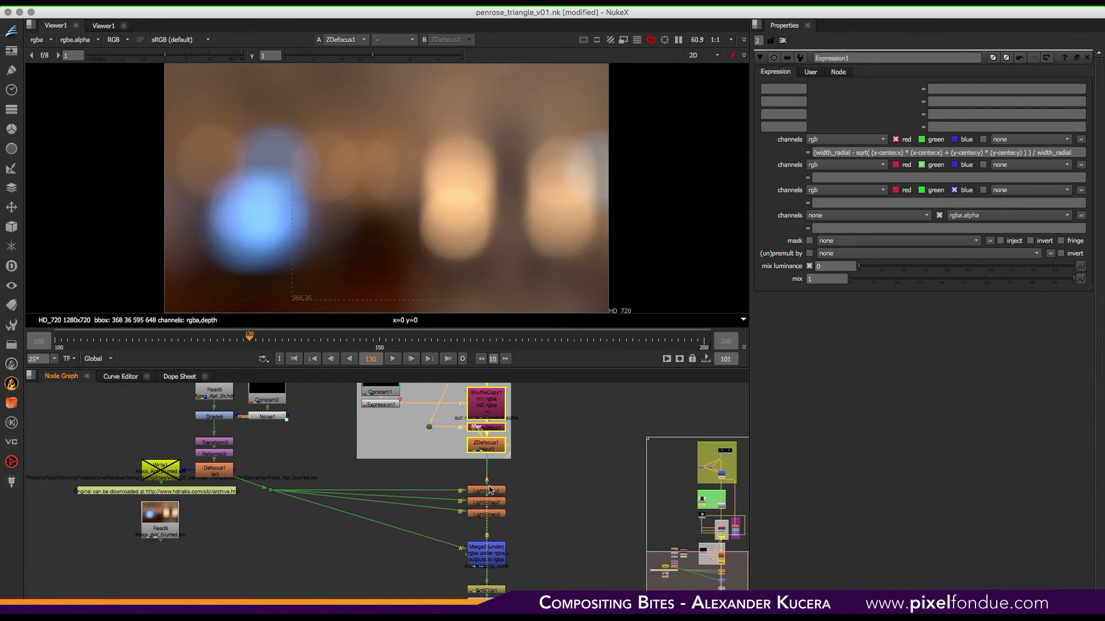
- View the LightWrap1, LightWrap2, LightWrap3 and Merge2 outputs below the Depth Effect backdrop
left_click(493, 491)
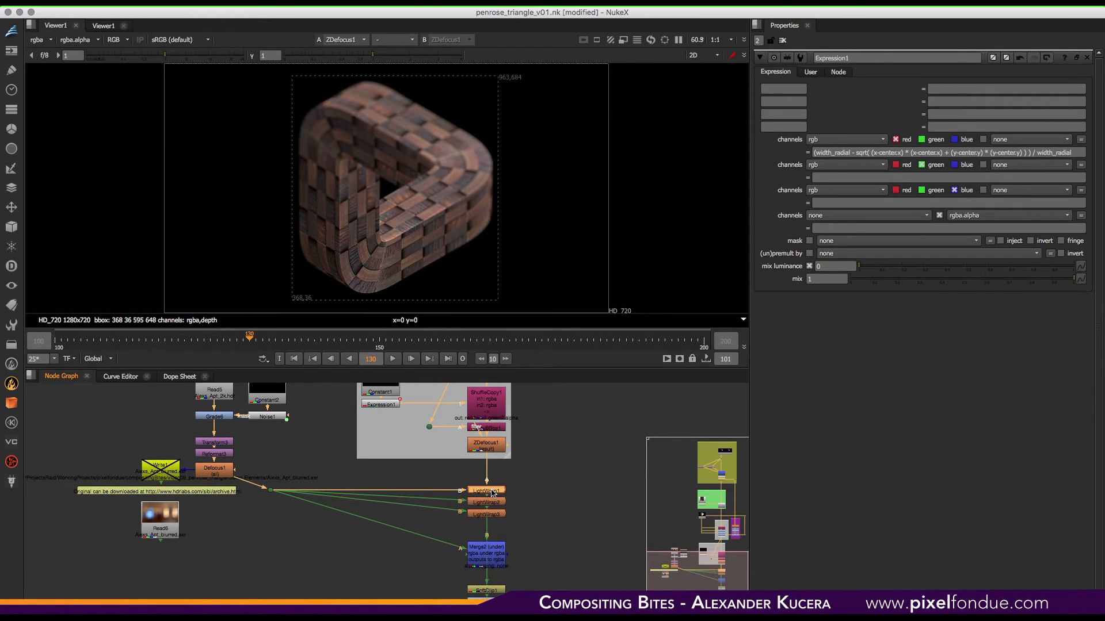
key("1")
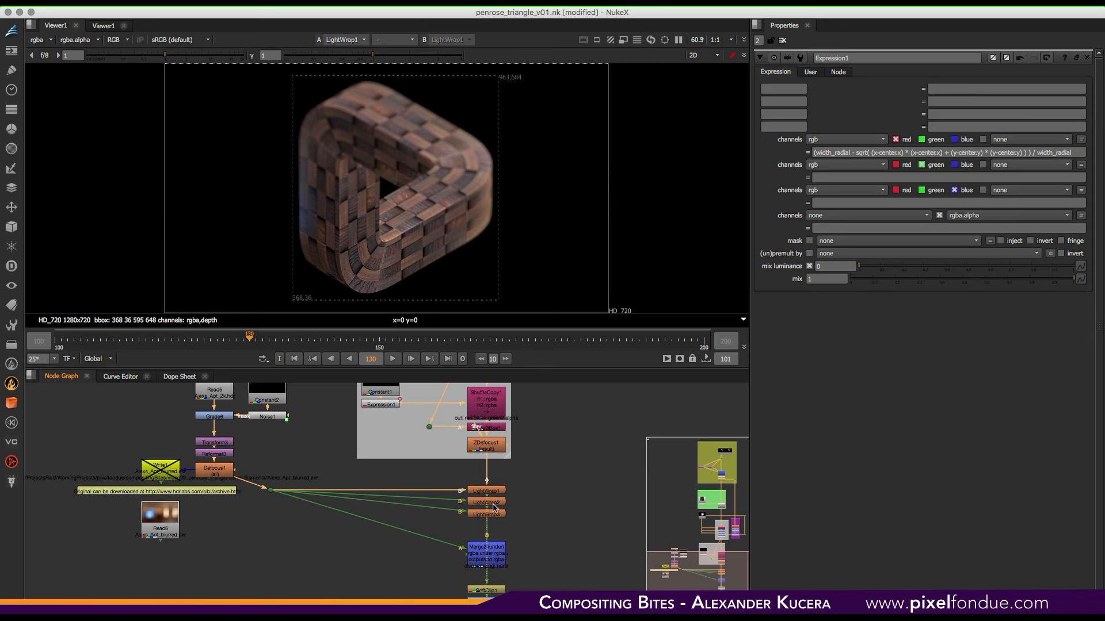
left_click(493, 504)
key("1")
left_click(497, 515)
key("1")
scroll(489, 478, "down", 5)
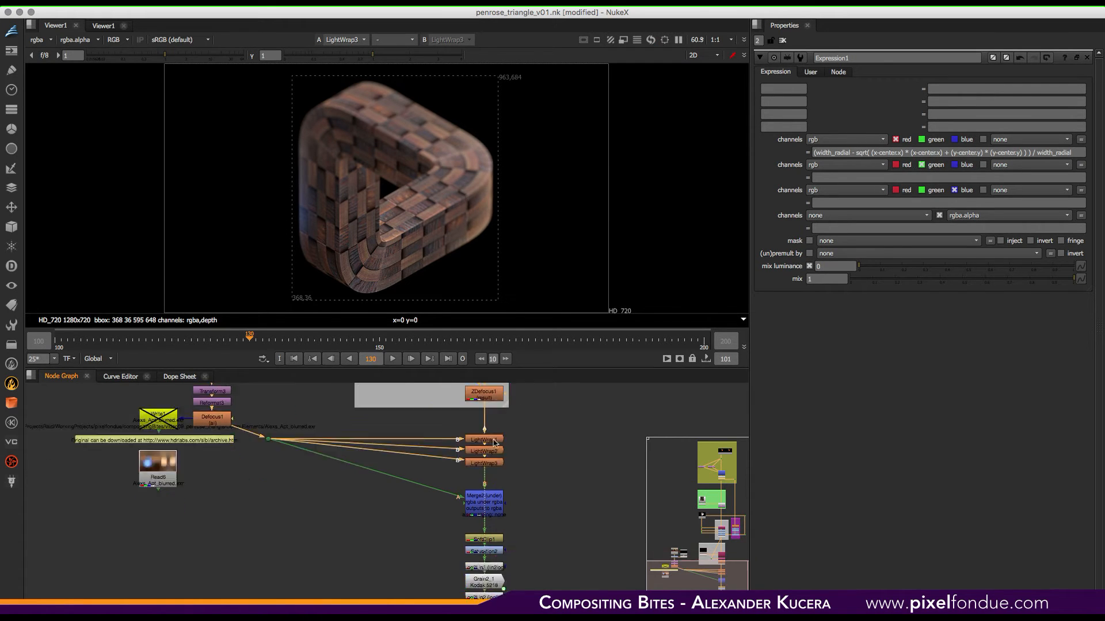
left_click(487, 472)
key("1")
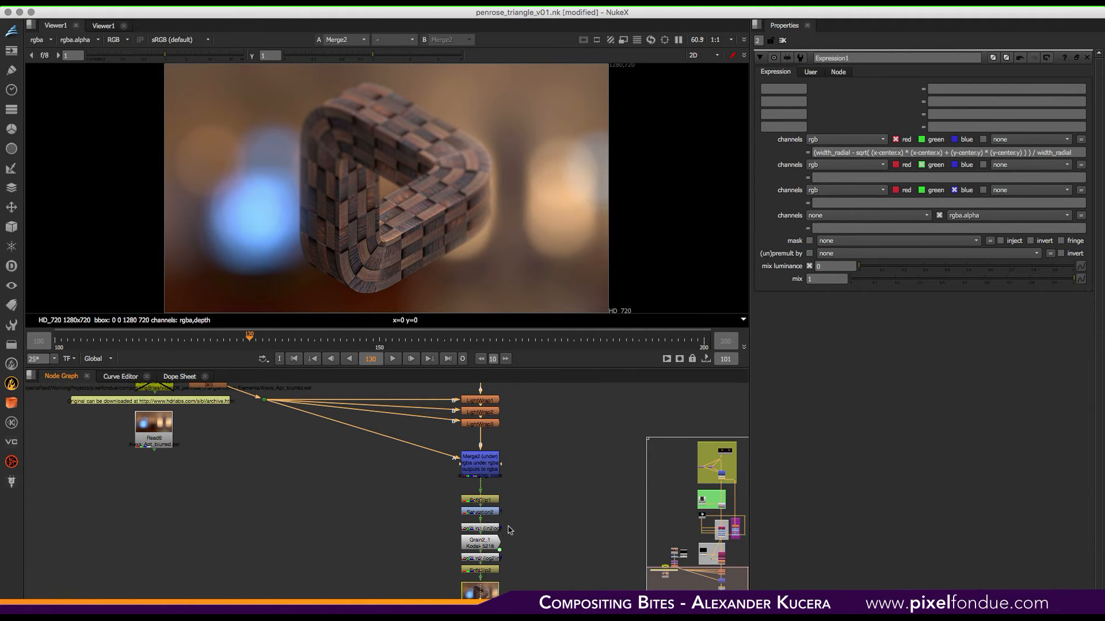
- View the SoftClip2 output at the end of the finishing chain
scroll(509, 530, "down", 3)
left_click_drag(532, 420, 424, 524)
left_click(479, 513)
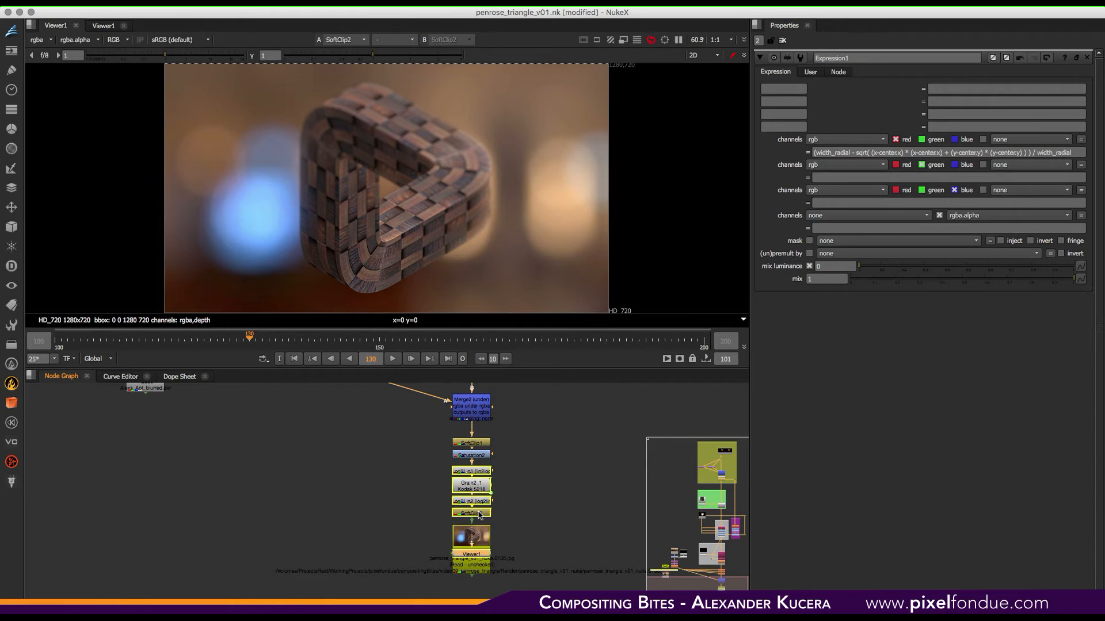
key("1")
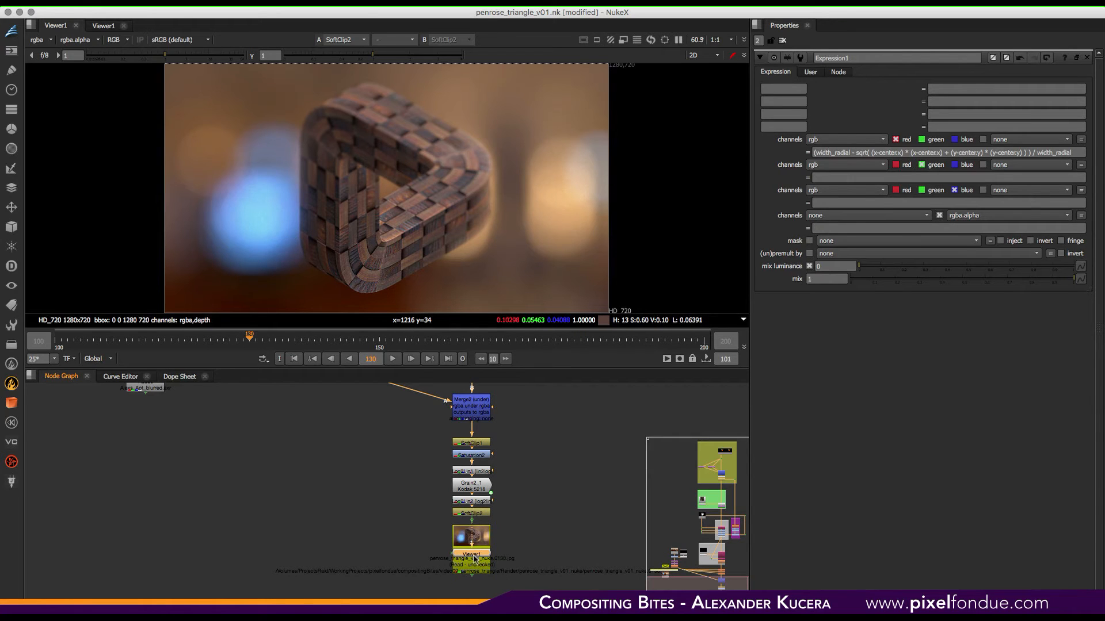
- Move the Viewer1 node out beside the finishing chain
left_click(560, 492)
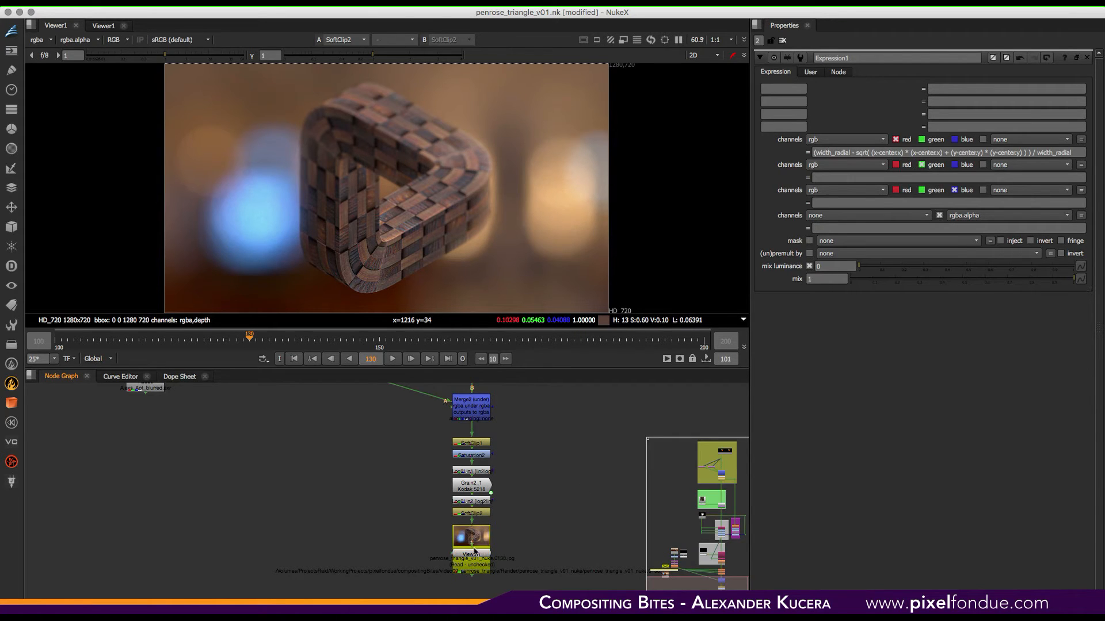
left_click_drag(481, 557, 557, 504)
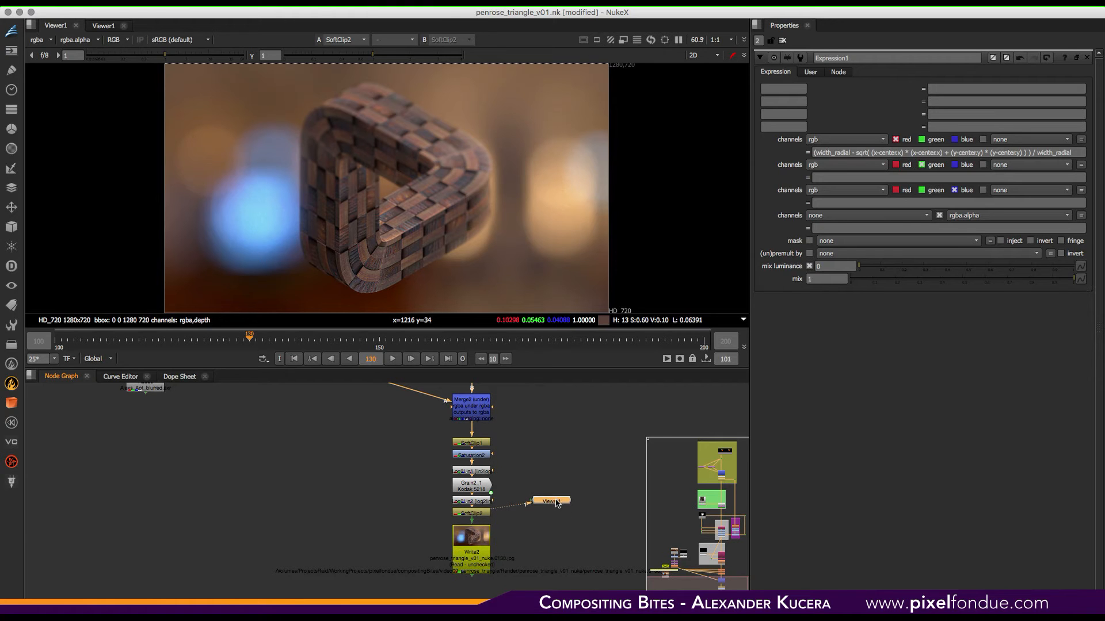
left_click(547, 467)
- Switch to Fusion Studio with the penrose_triangle_v01 comp and open the Flow node view under the viewer
key("super+Tab")
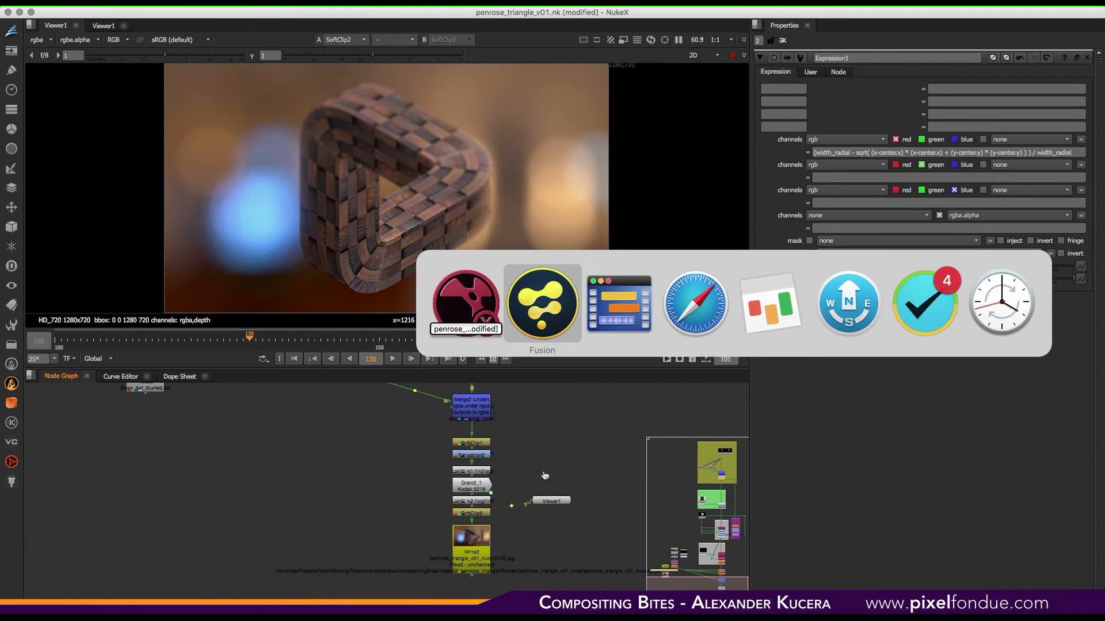
left_click(556, 312)
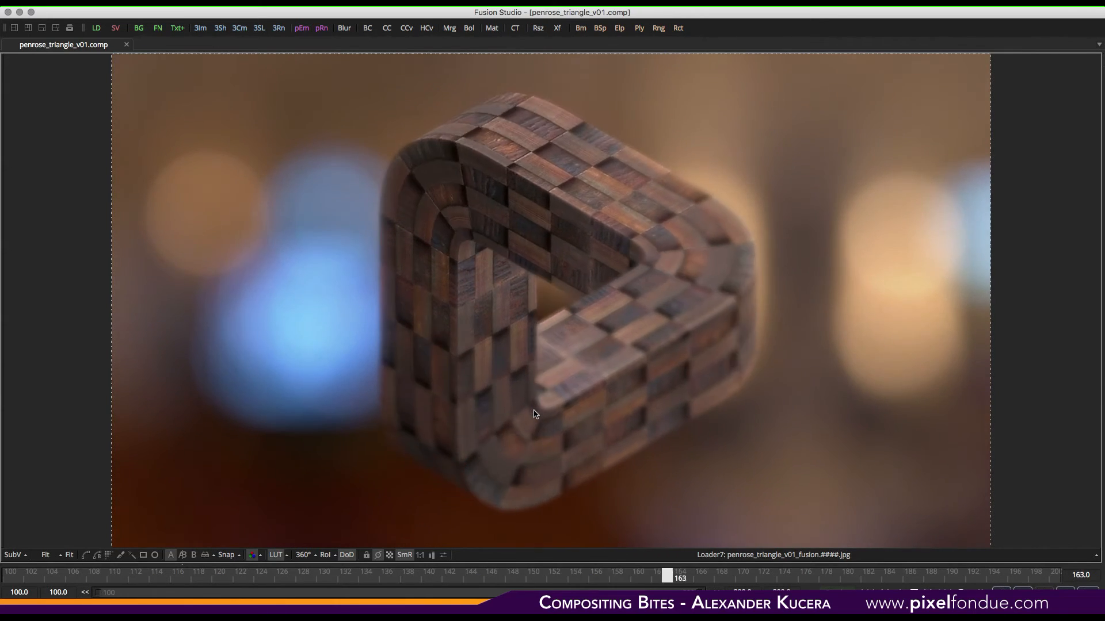
key("F4")
left_click(785, 440)
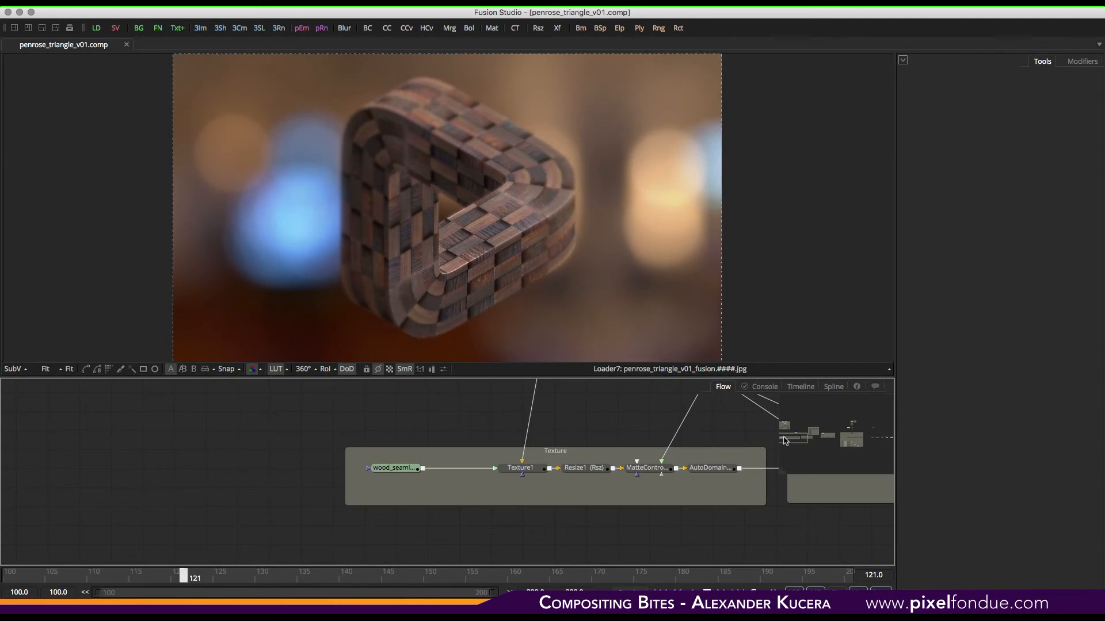
- View the wood_seamless_B texture loader and the PenroseT.UV loader in the Fusion flow
middle_click_drag(488, 424, 363, 421)
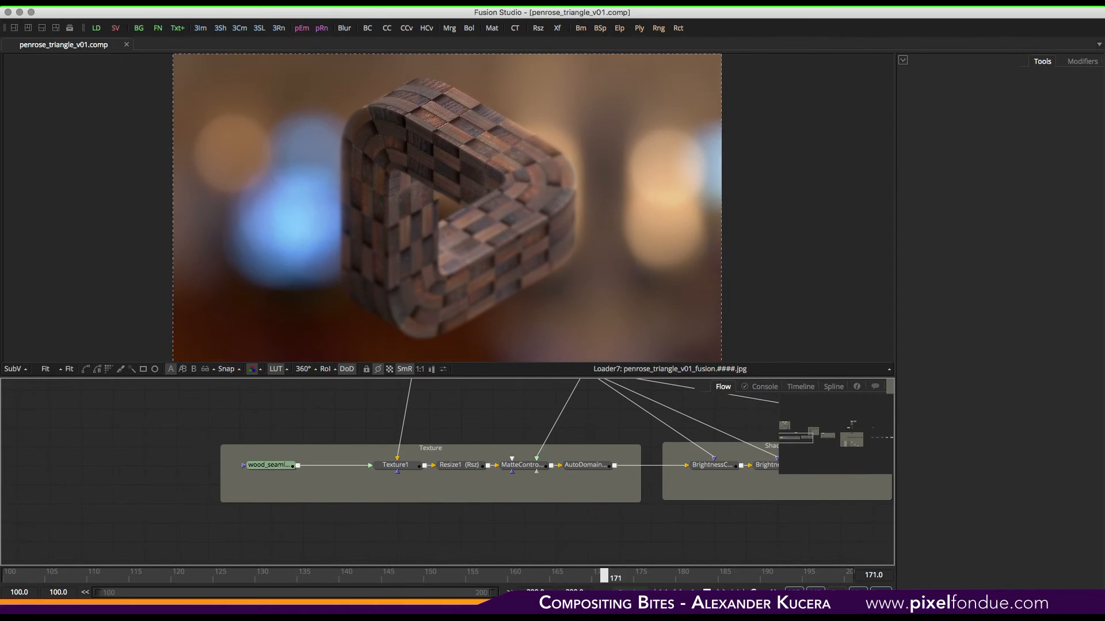
left_click_drag(275, 466, 308, 273)
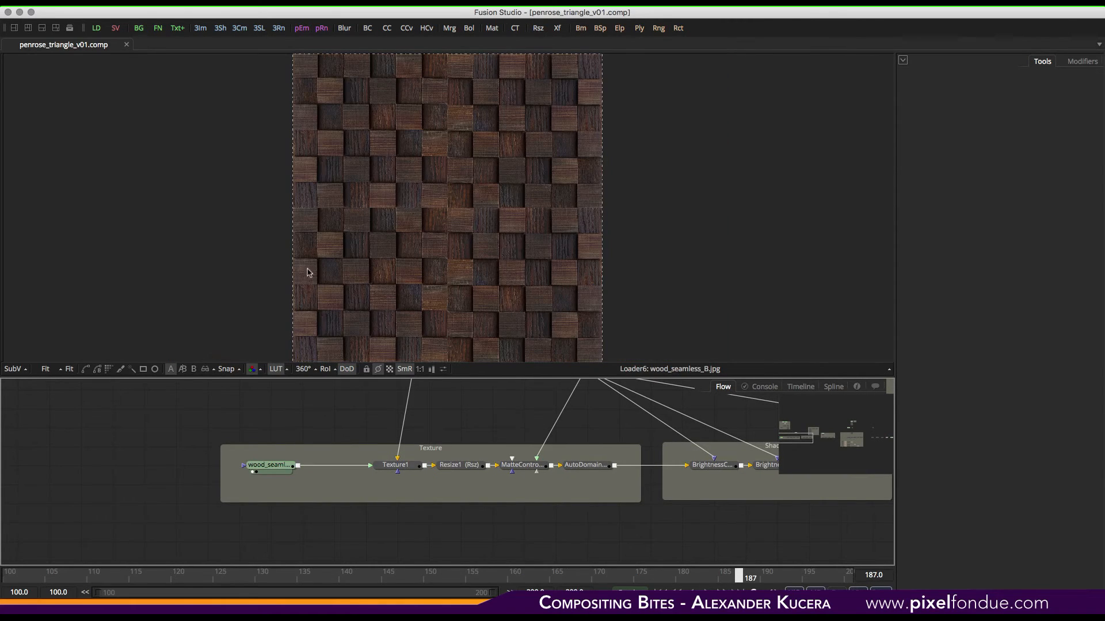
middle_click_drag(442, 423, 440, 499)
middle_click_drag(423, 431, 409, 527)
middle_click_drag(286, 427, 281, 532)
left_click_drag(275, 446, 386, 288)
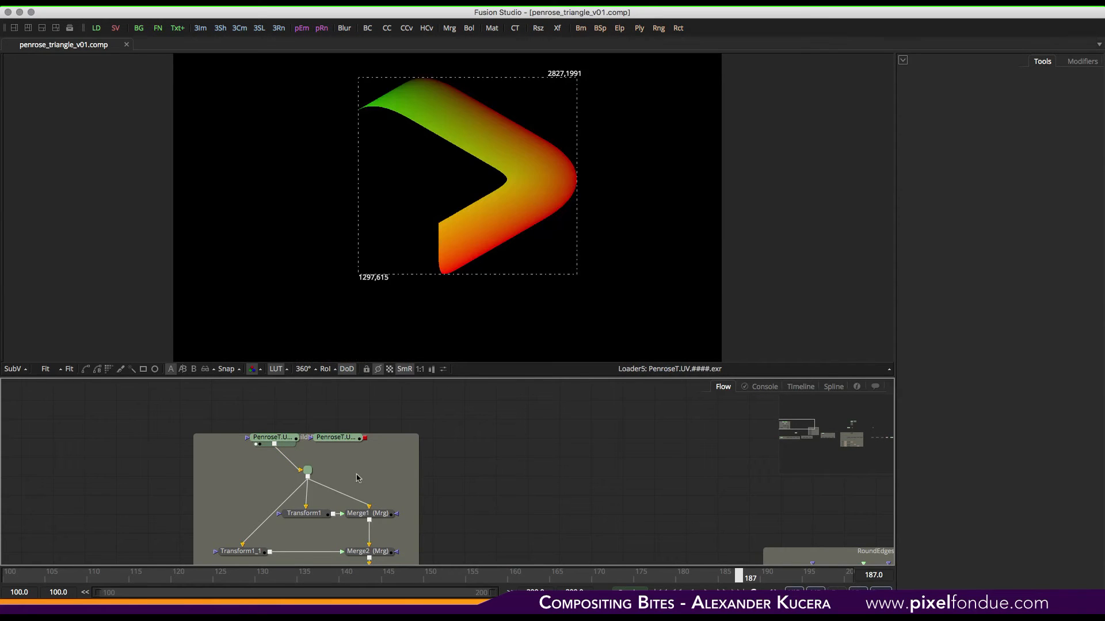
- View the Merge2 and AutoDomain1 outputs of the UV assembly branch
middle_click_drag(389, 516, 401, 423)
left_click_drag(325, 425, 382, 305)
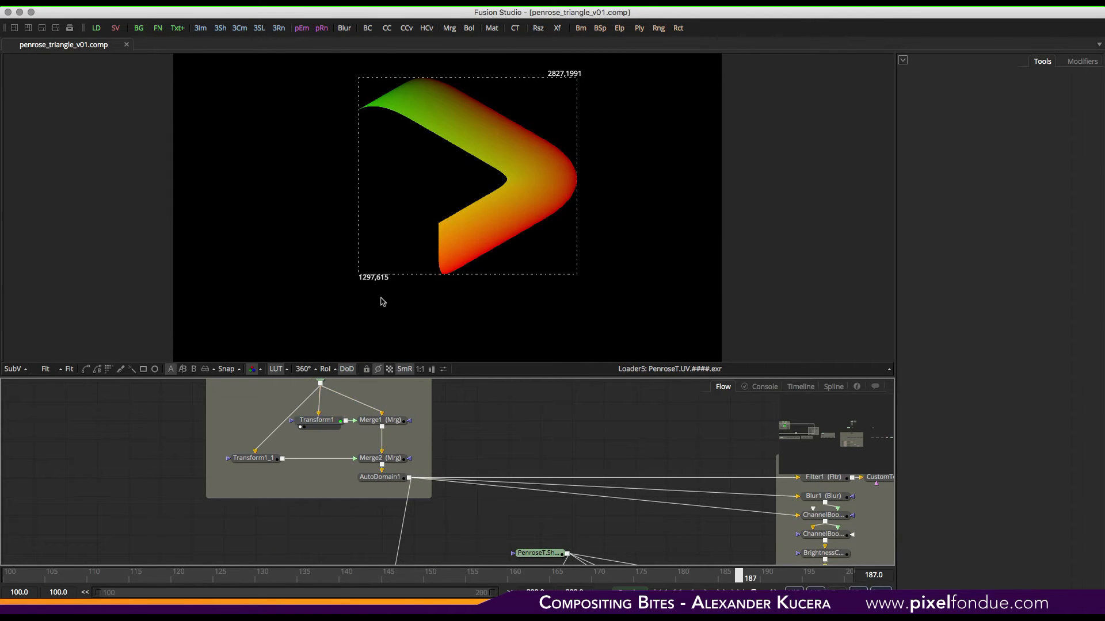
left_click_drag(422, 245, 455, 241)
middle_click_drag(477, 460, 485, 440)
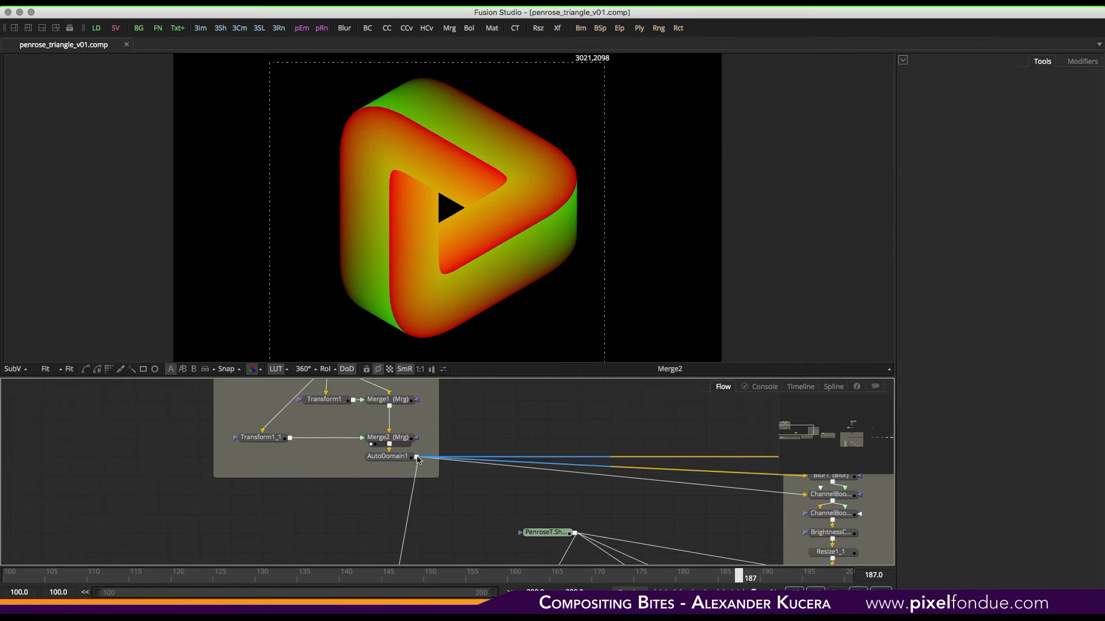
left_click_drag(387, 457, 501, 202)
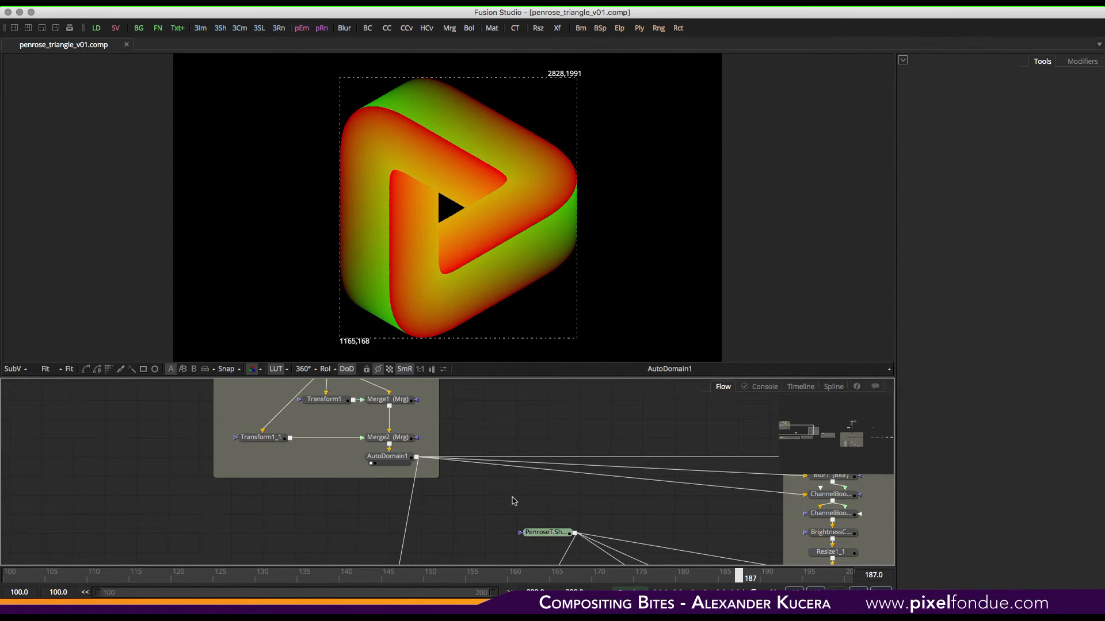
- View the Texture1 node and its time-driven U Offset, playing the animation briefly
middle_click_drag(488, 524, 476, 387)
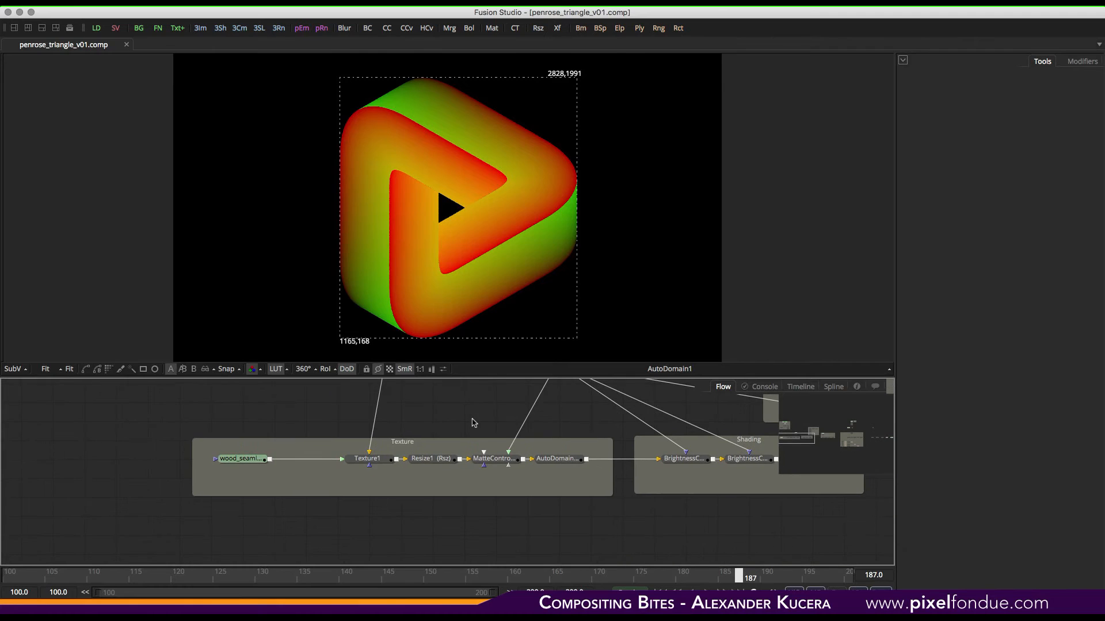
left_click(373, 464)
key("1")
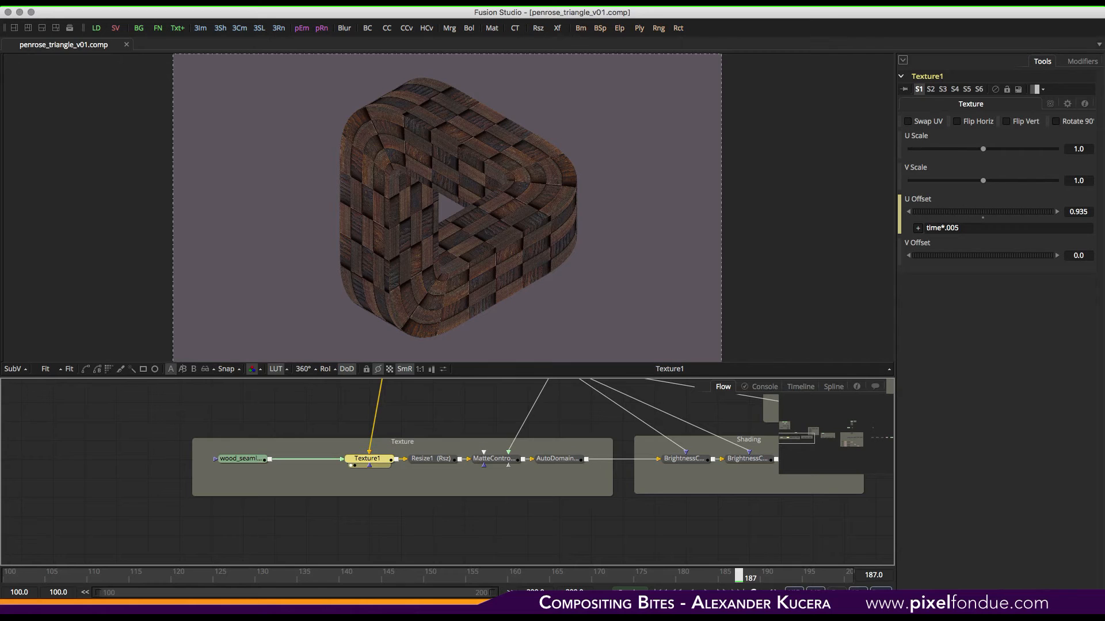
key("space")
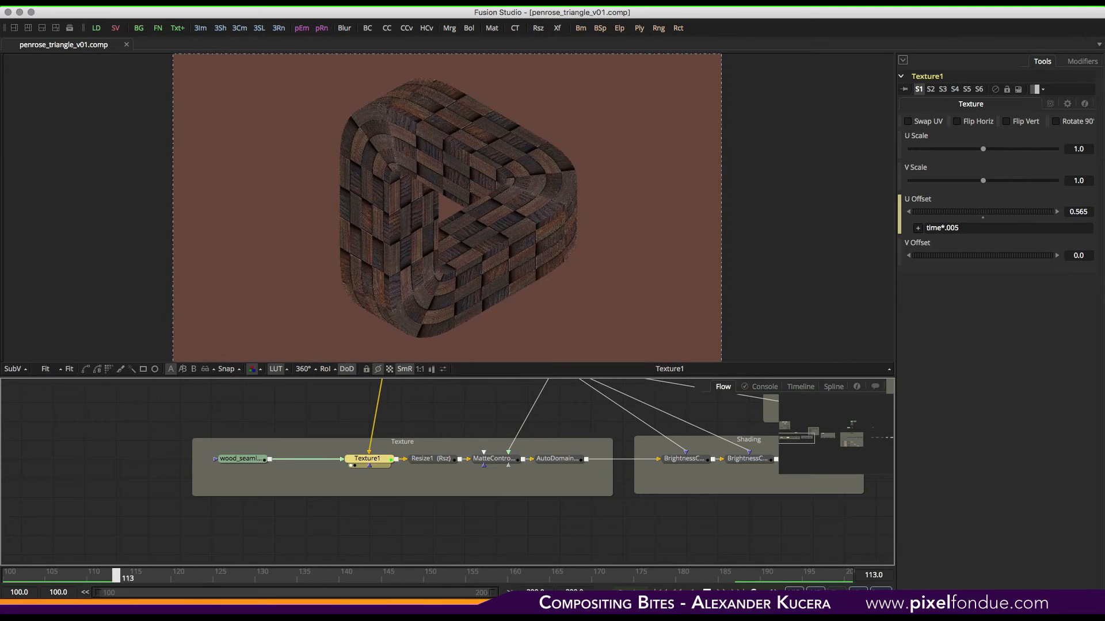
key("space")
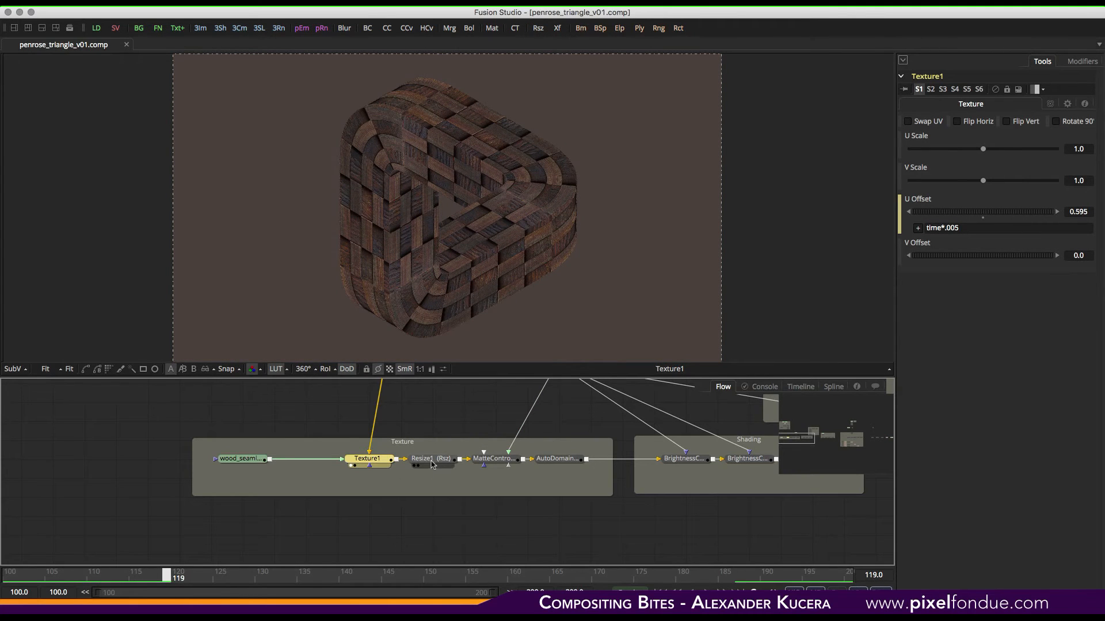
key("1")
middle_click_drag(565, 413, 484, 471)
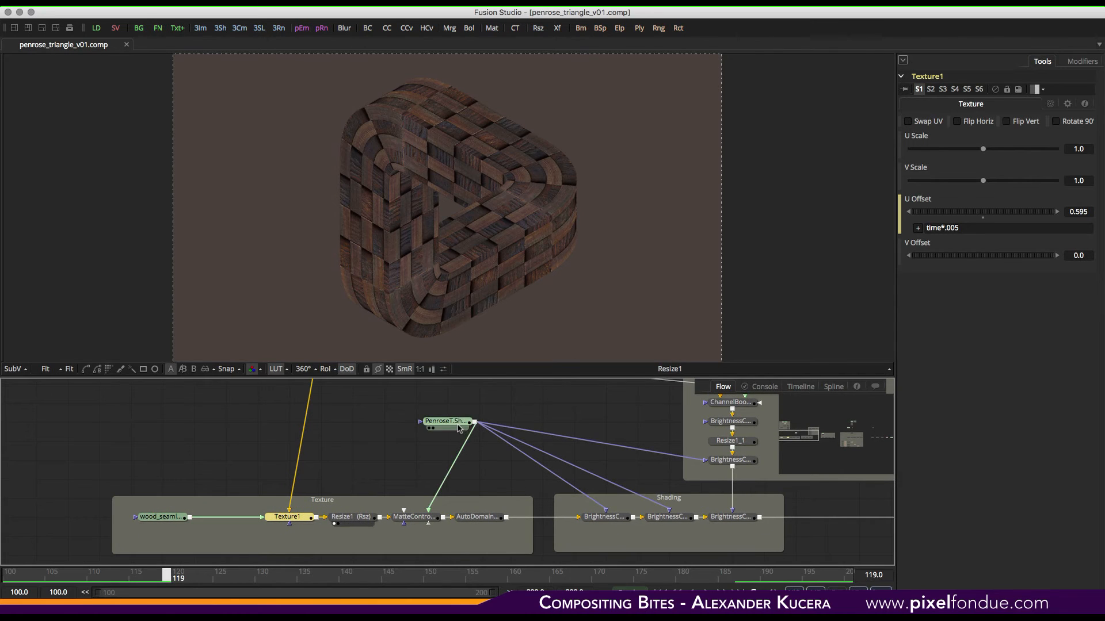
- View the MatteControl1, AutoDomain1_1 and Shading group BrightnessContrast outputs in the viewer
key("1")
key("1")
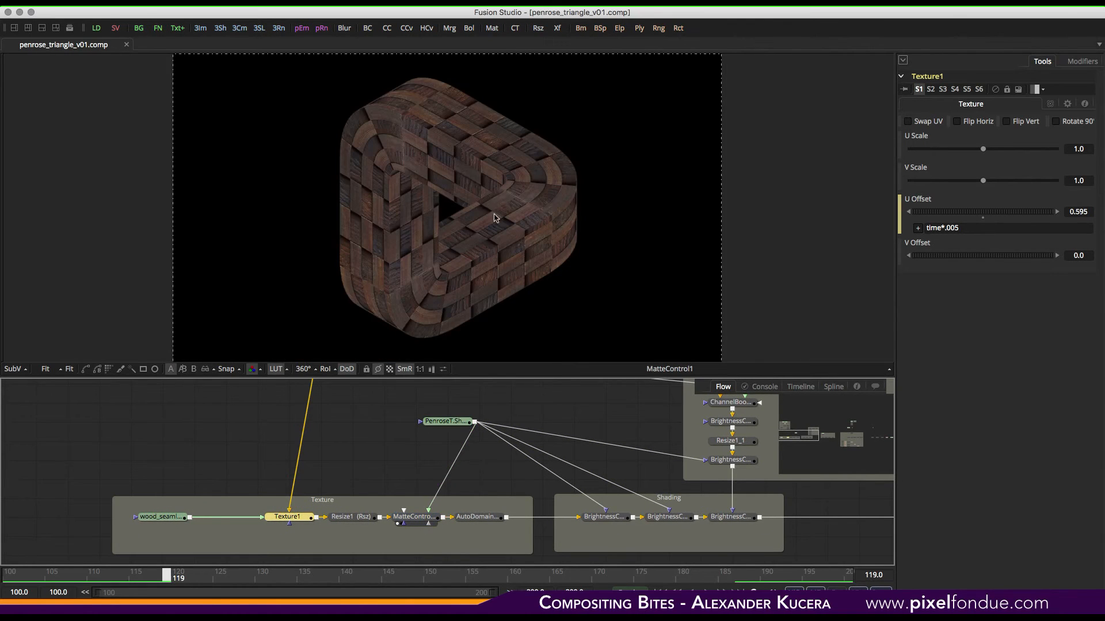
key("1")
middle_click_drag(477, 516, 447, 507)
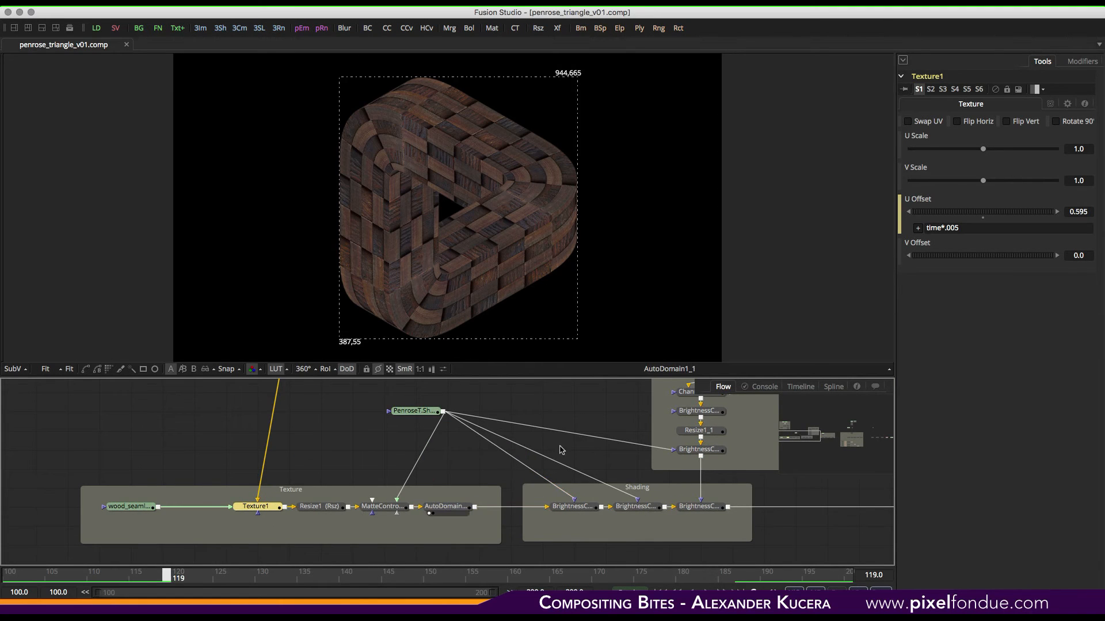
middle_click_drag(550, 448, 406, 440)
left_click_drag(428, 499, 461, 246)
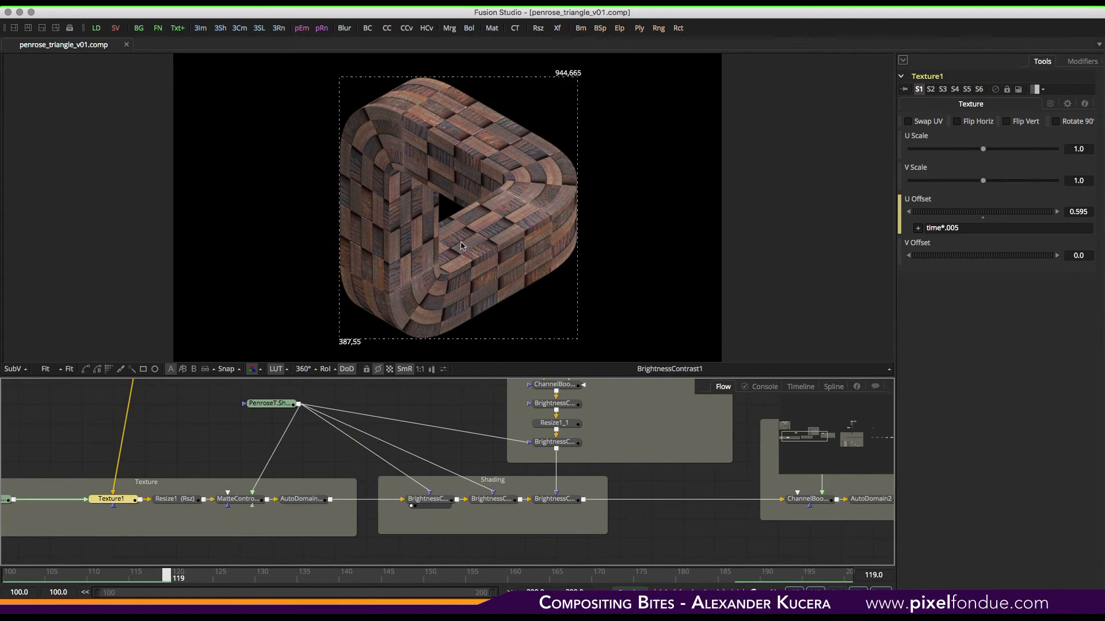
left_click_drag(504, 502, 532, 224)
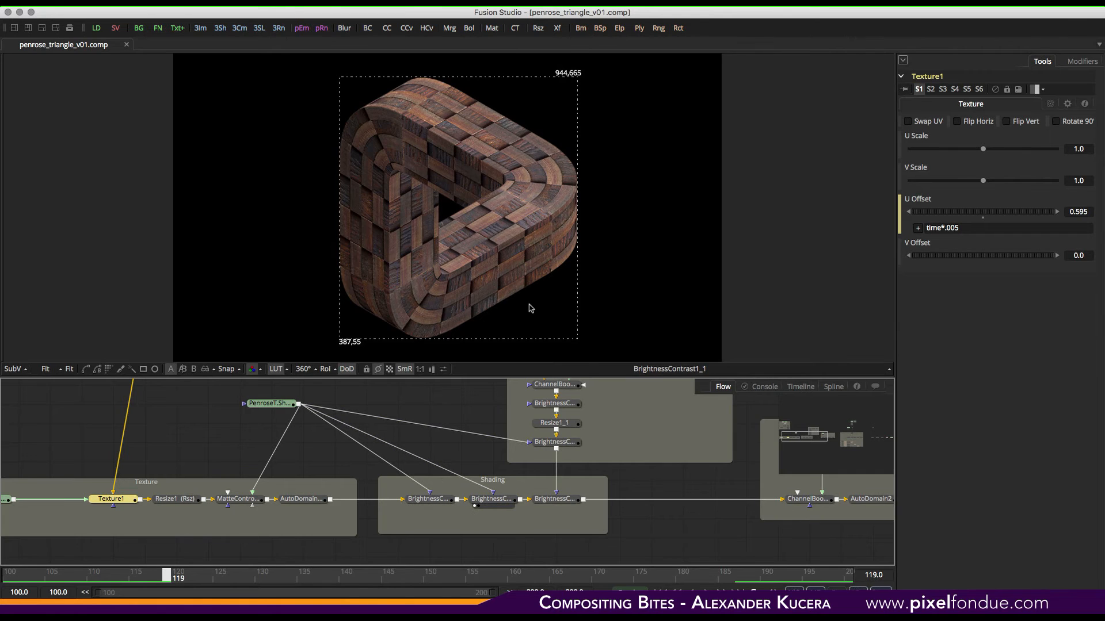
mouse_move(544, 490)
middle_mouse_down()
mouse_move(517, 505)
mouse_move(501, 452)
middle_mouse_up()
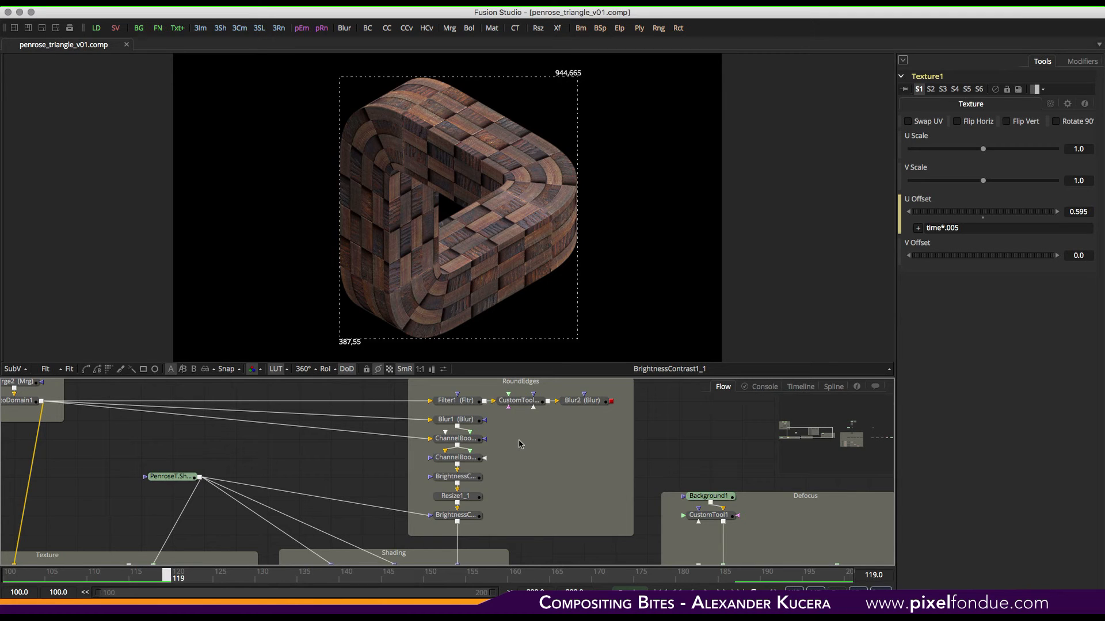
- Select Filter1 in the RoundEdges group and view its Laplacian edge output
left_click(454, 401)
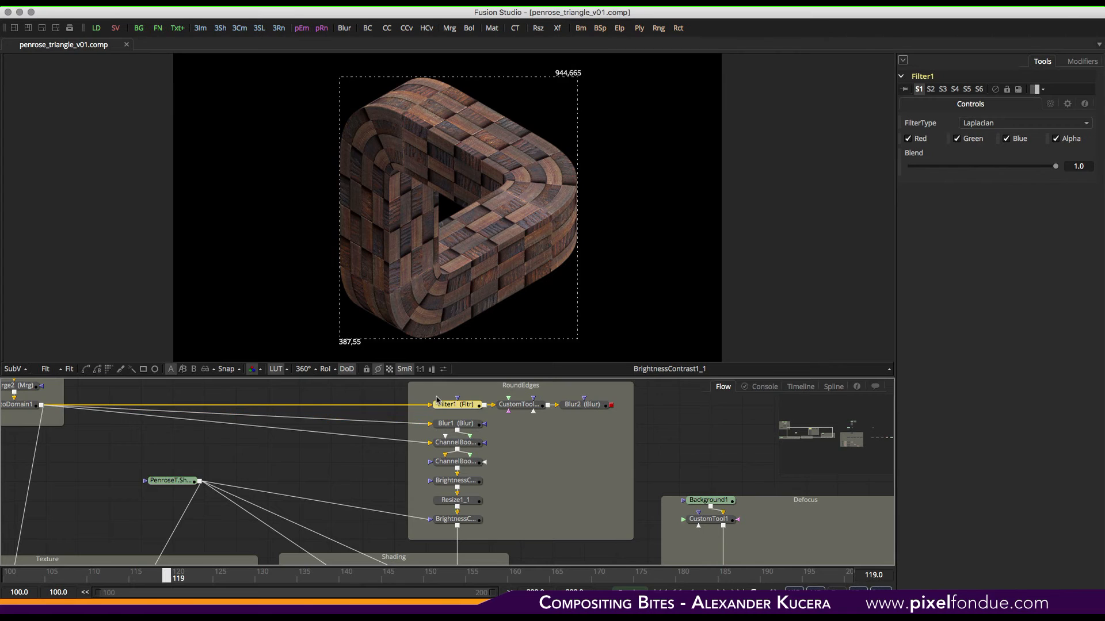
left_click_drag(40, 407, 259, 293)
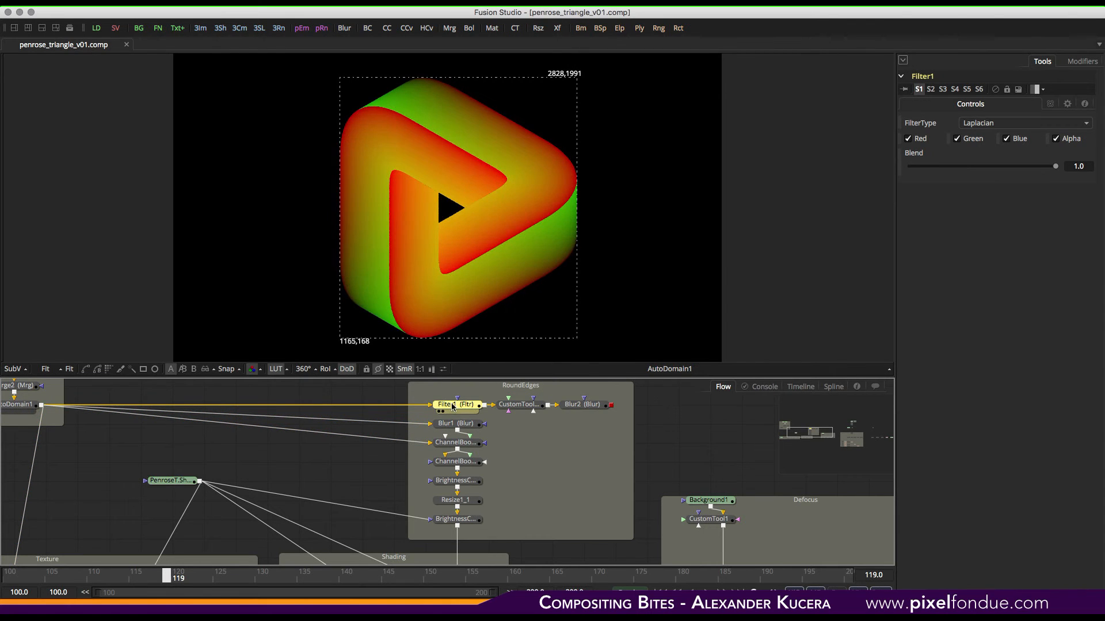
key("1")
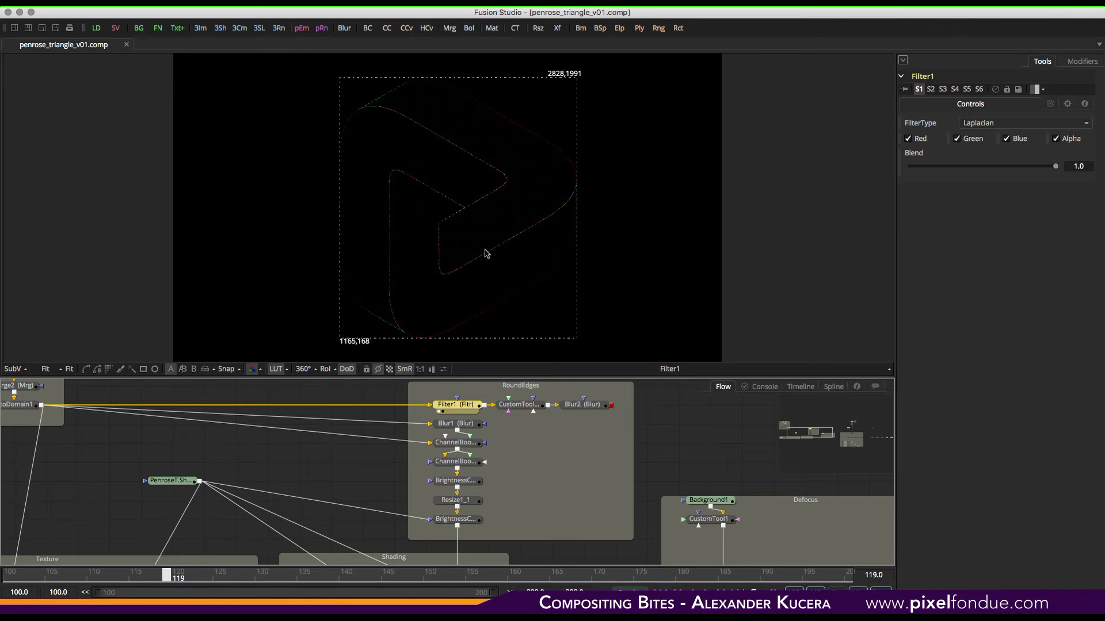
- Set the viewer zoom to 100% and view the CustomTool1_1 output in the RoundEdges group
left_click(46, 369)
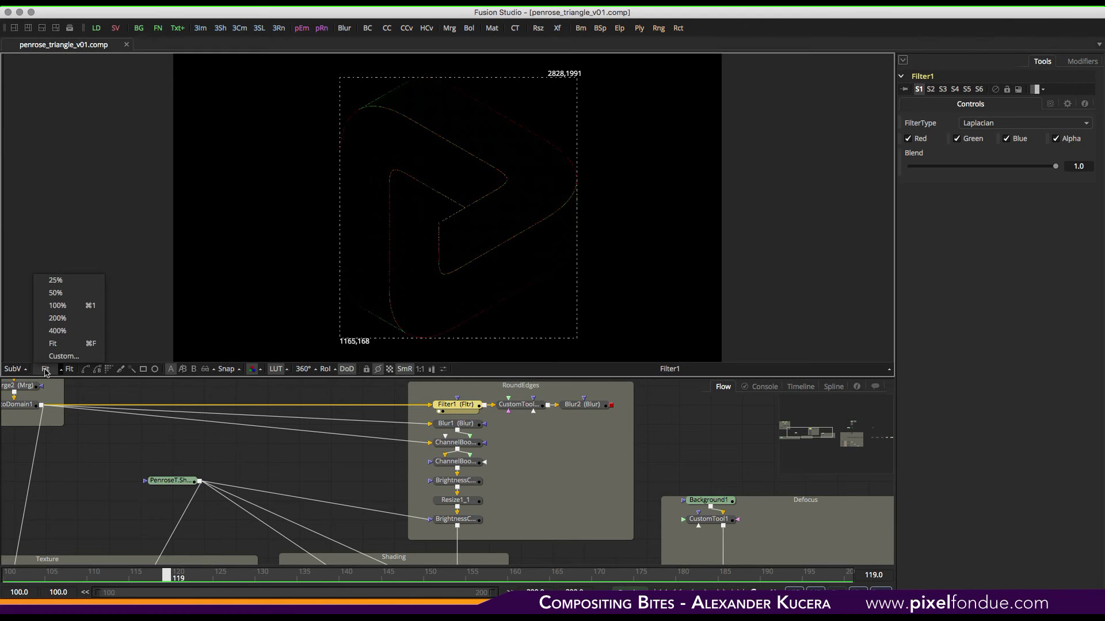
left_click(59, 295)
left_click(48, 373)
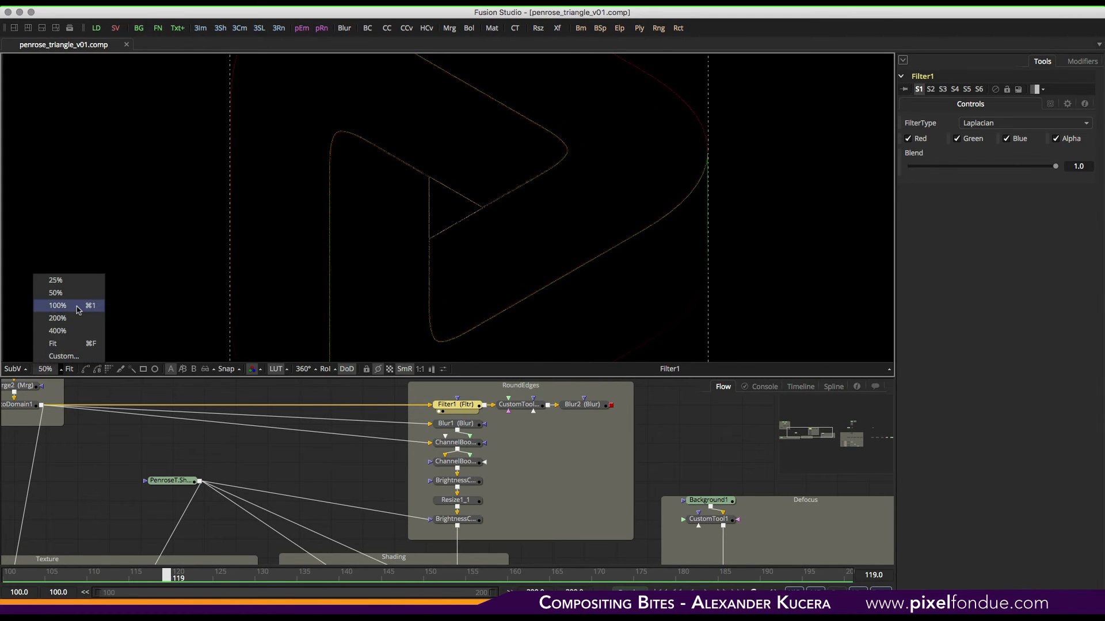
left_click(61, 310)
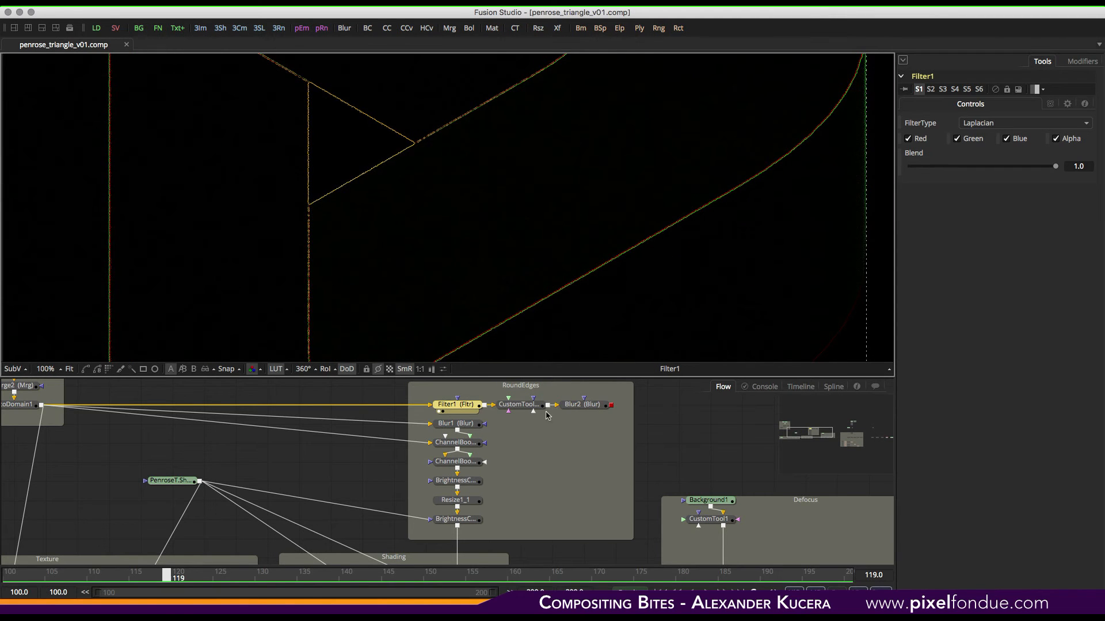
left_click(520, 404)
key("1")
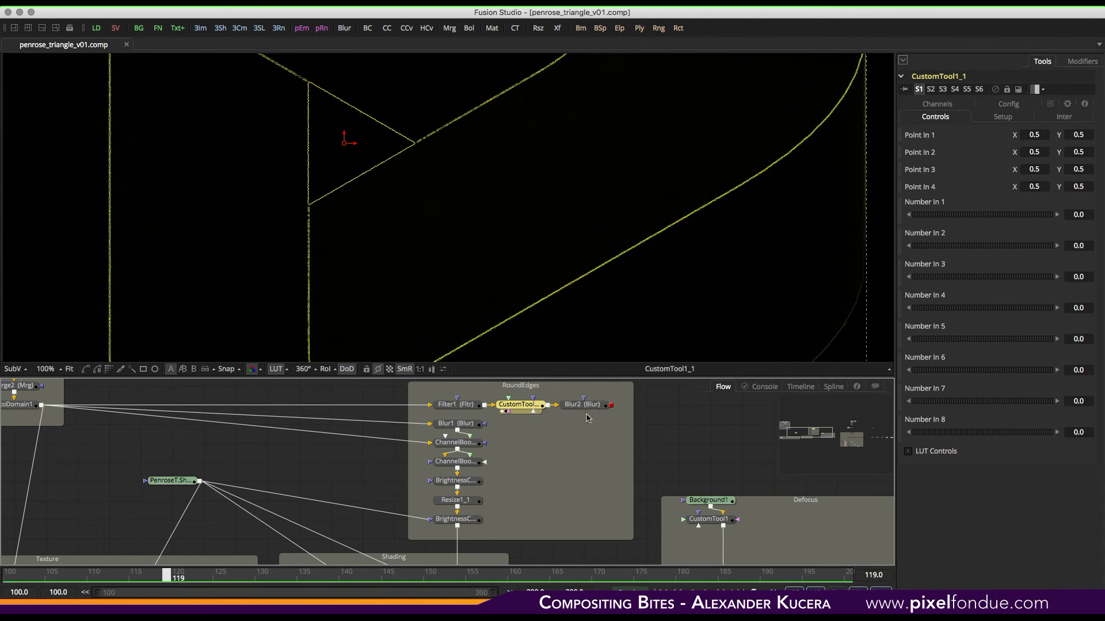
- View the Blur2, Blur1 and ChannelBooleans2 outputs in the RoundEdges group
left_click_drag(585, 406, 603, 259)
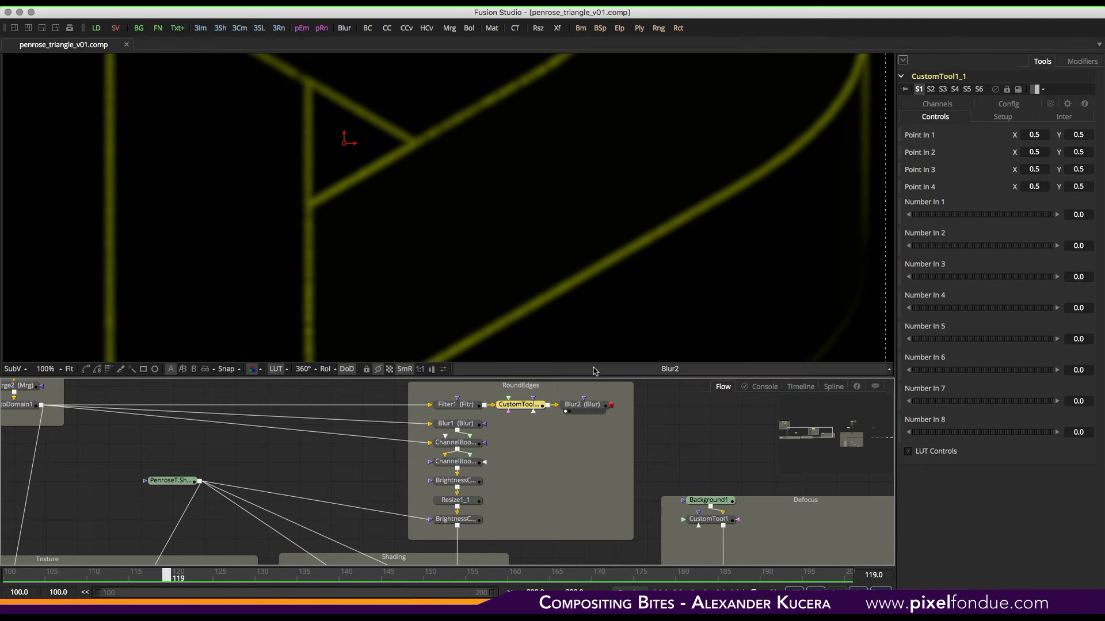
left_click(511, 439)
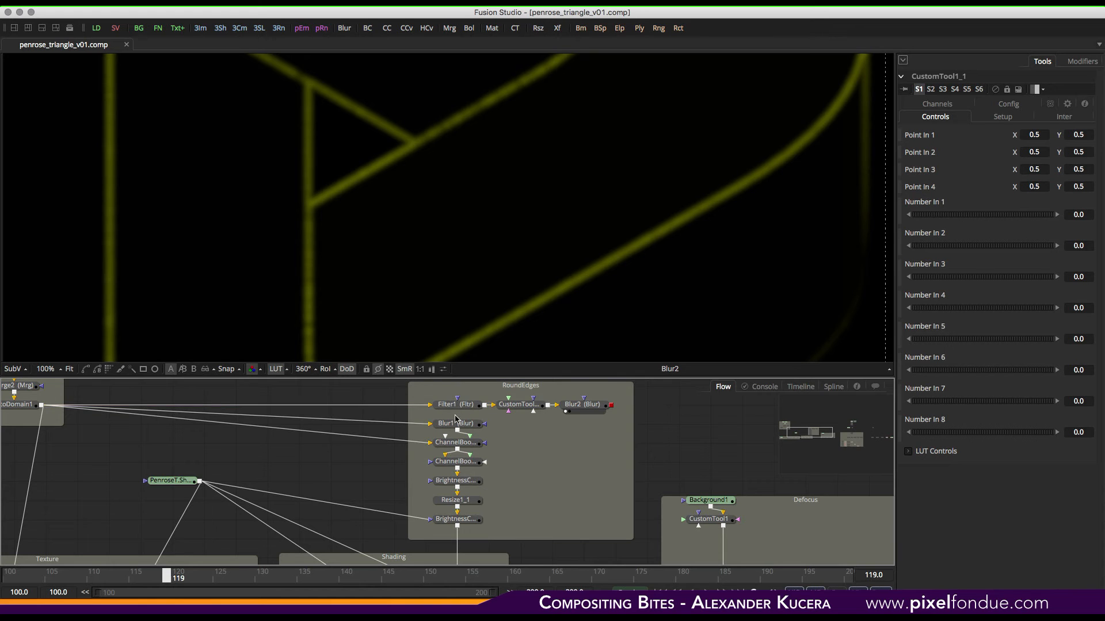
left_click_drag(460, 424, 523, 217)
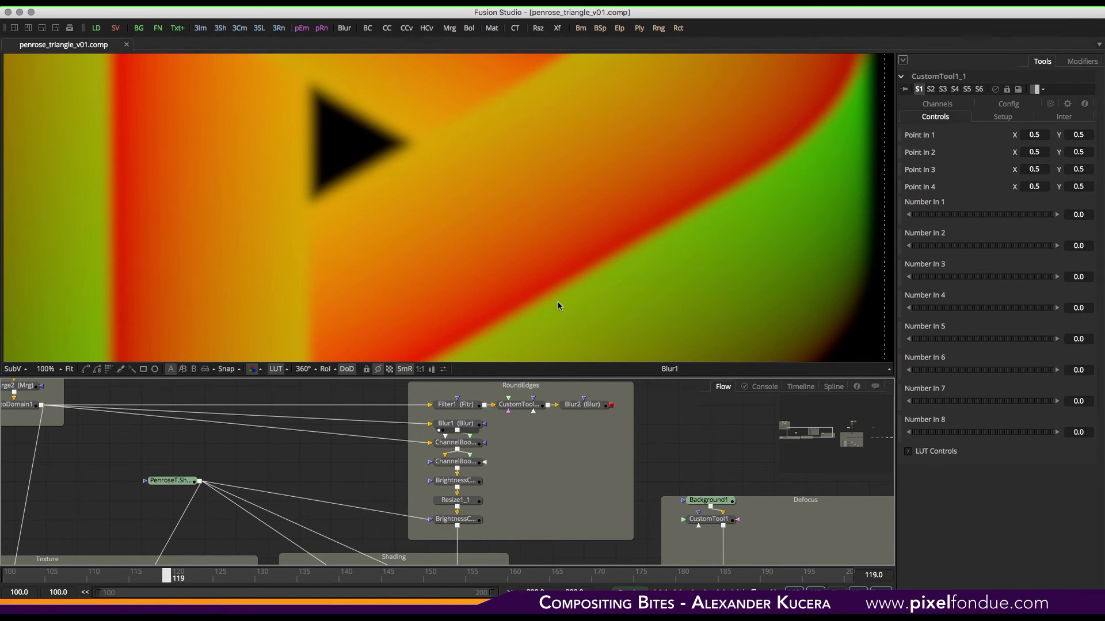
left_click_drag(455, 442, 544, 199)
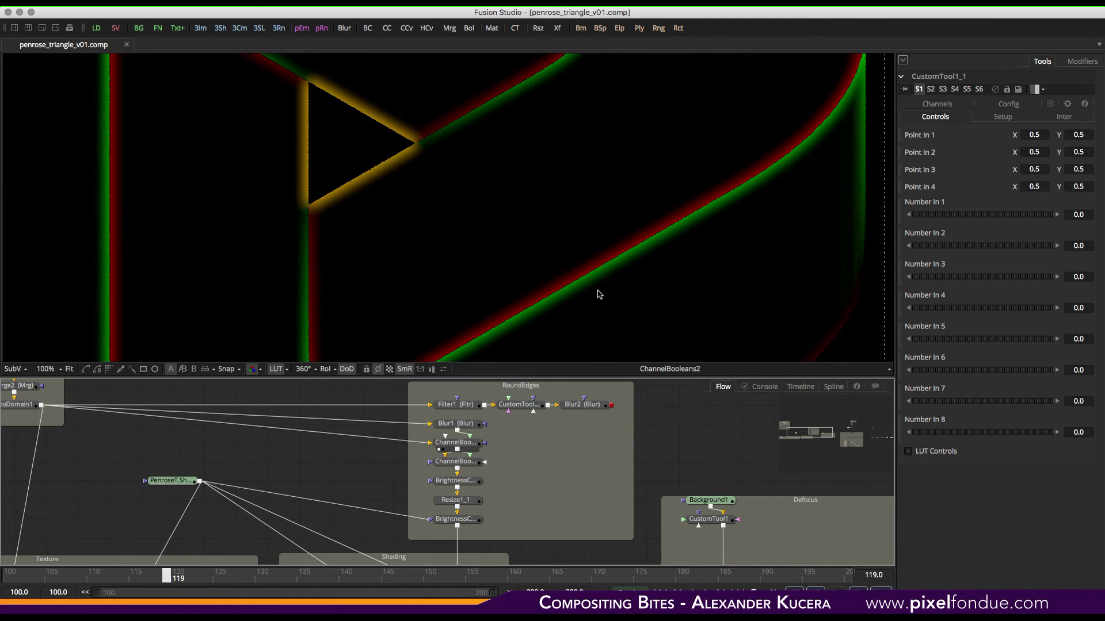
key("super+Tab")
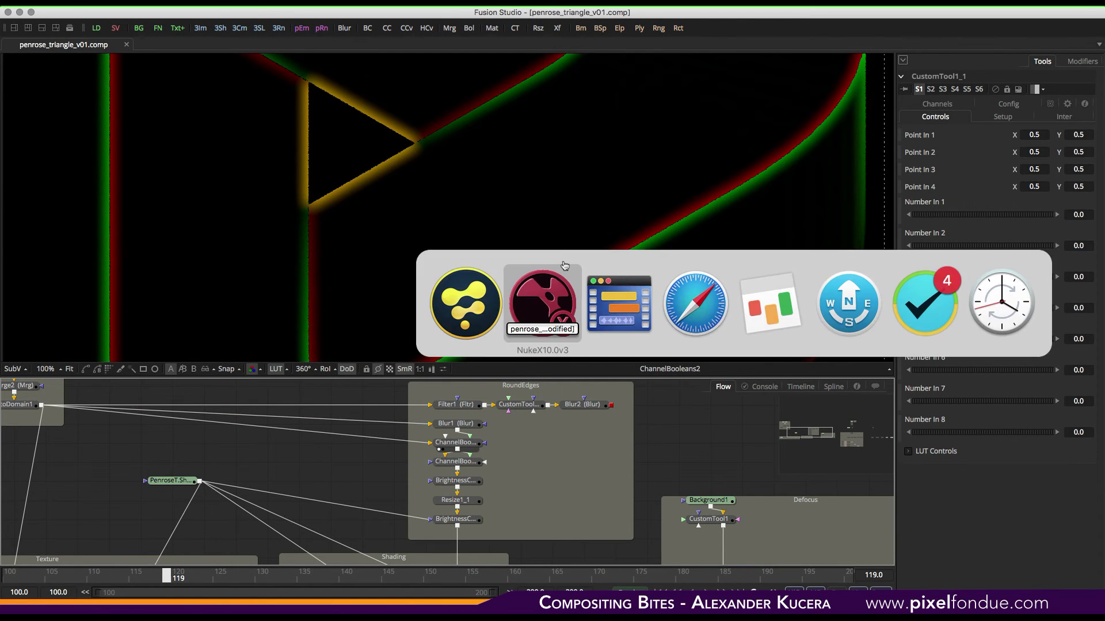
middle_click_drag(533, 414, 518, 568)
middle_click_drag(498, 386, 439, 594)
left_click(469, 476)
key("1")
scroll(437, 190, "up", 3)
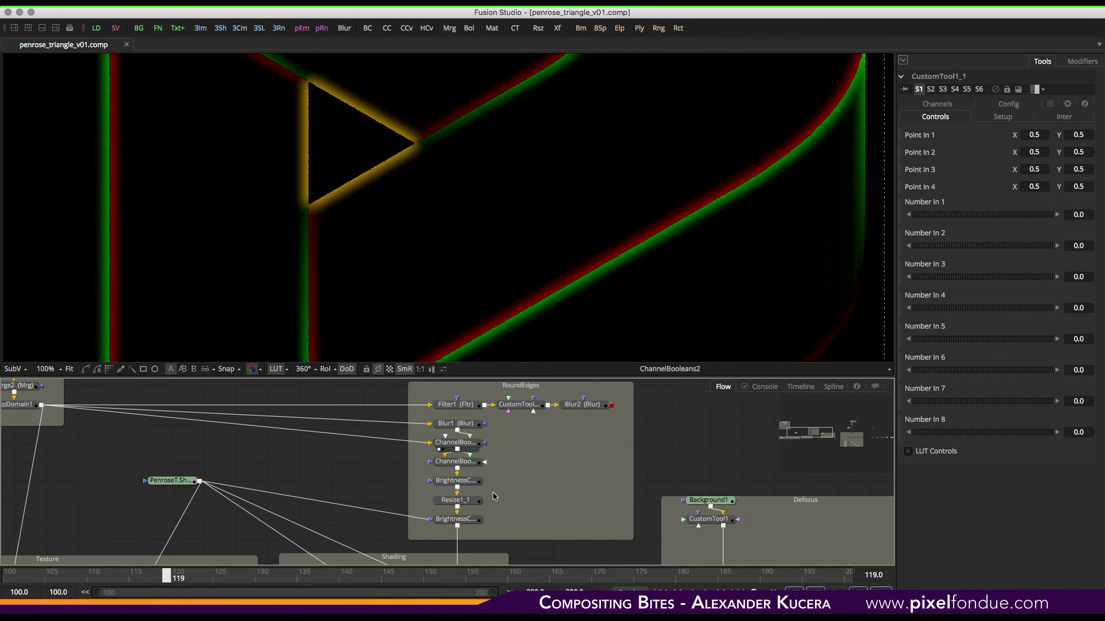
- View ChannelBooleans1 and its Maximum operation channel settings
left_click(469, 464)
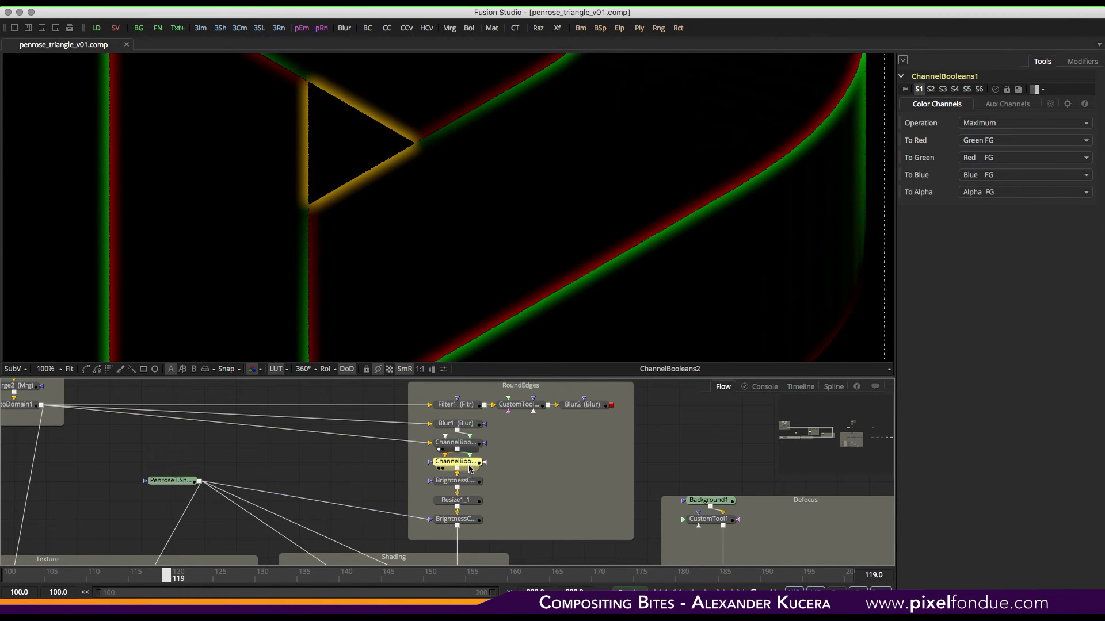
left_click_drag(469, 465, 541, 160)
key("1")
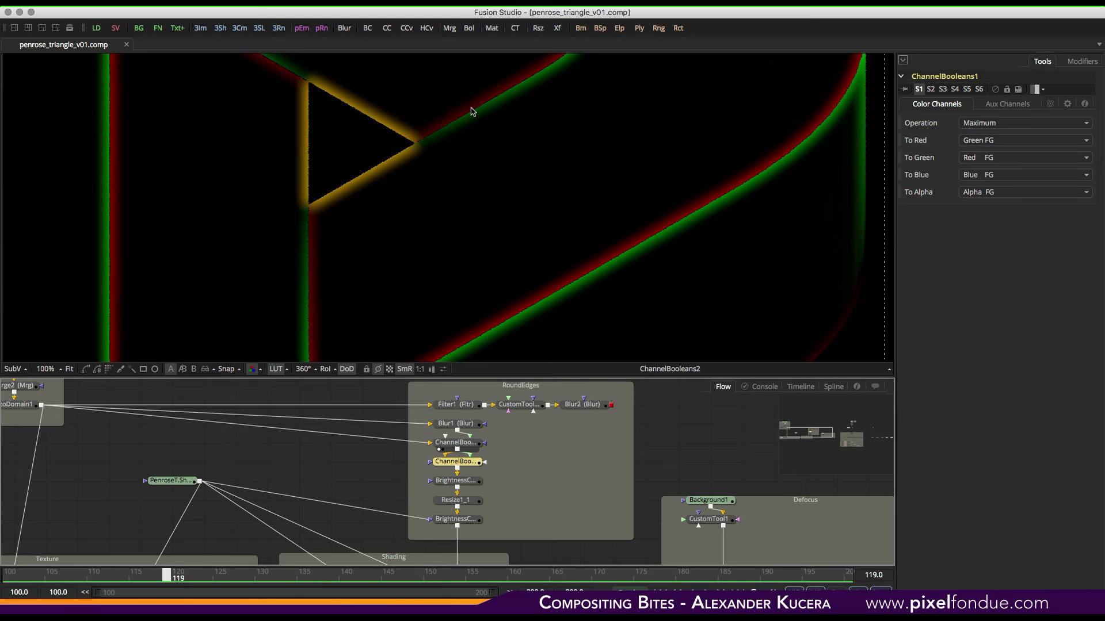
key("1")
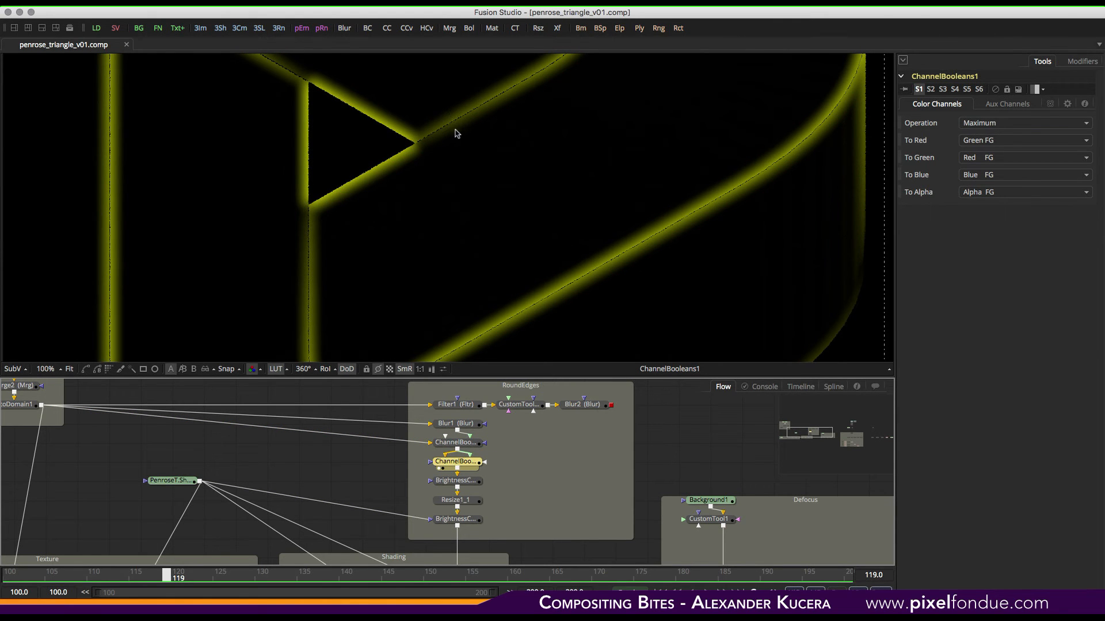
- View the BrightnessContrast2, Resize1_1 and BrightnessContrast3 outputs of the RoundEdges branch
left_click(470, 481)
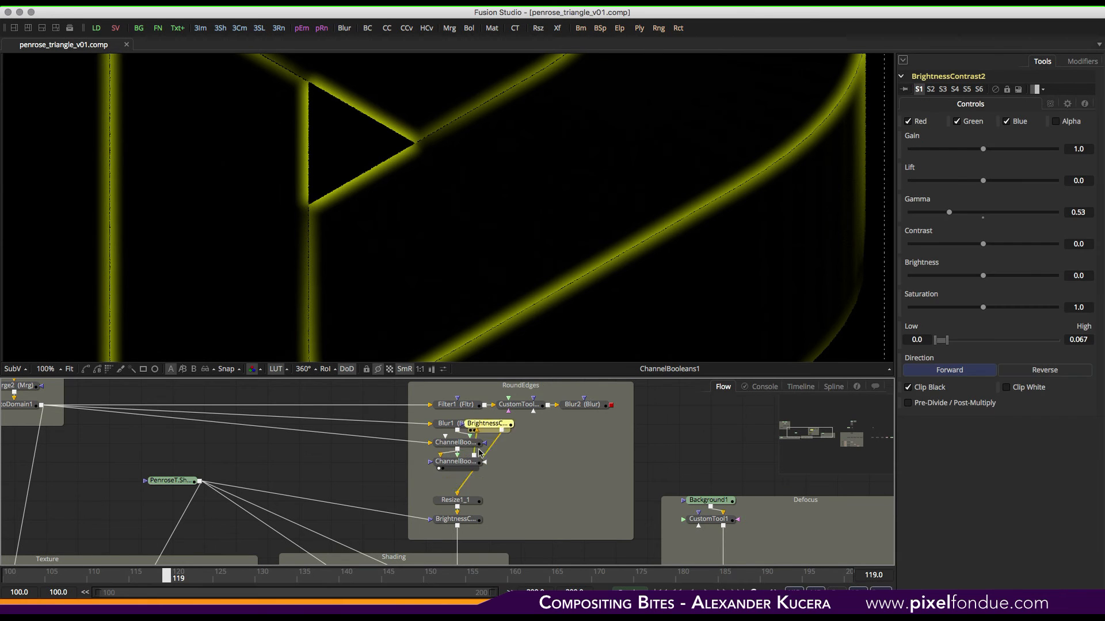
key("1")
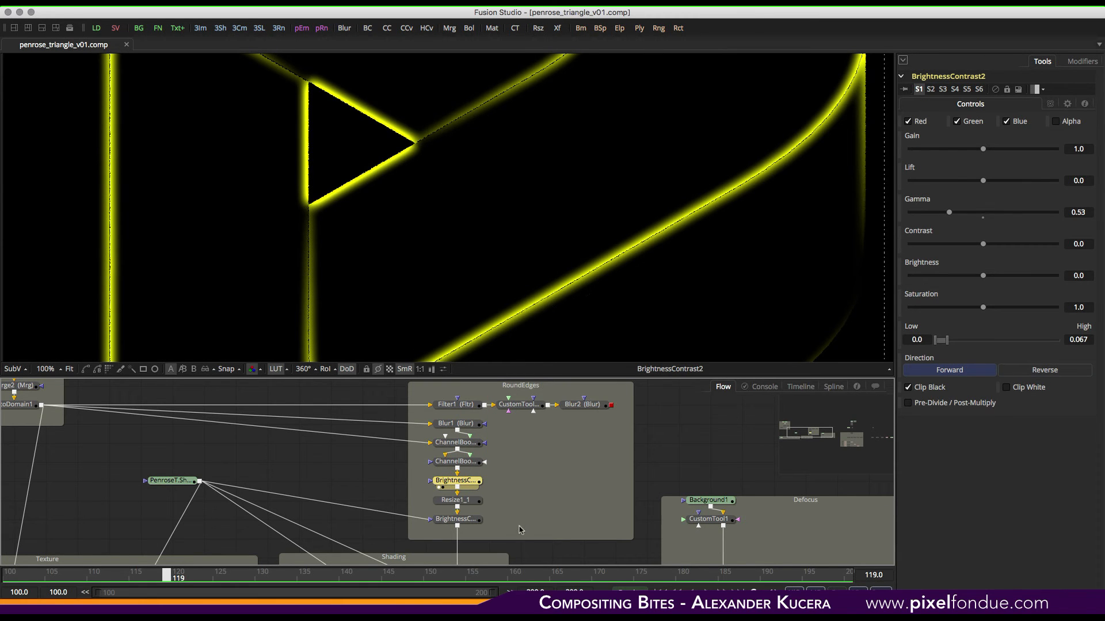
middle_click_drag(517, 515, 537, 460)
left_click(458, 456)
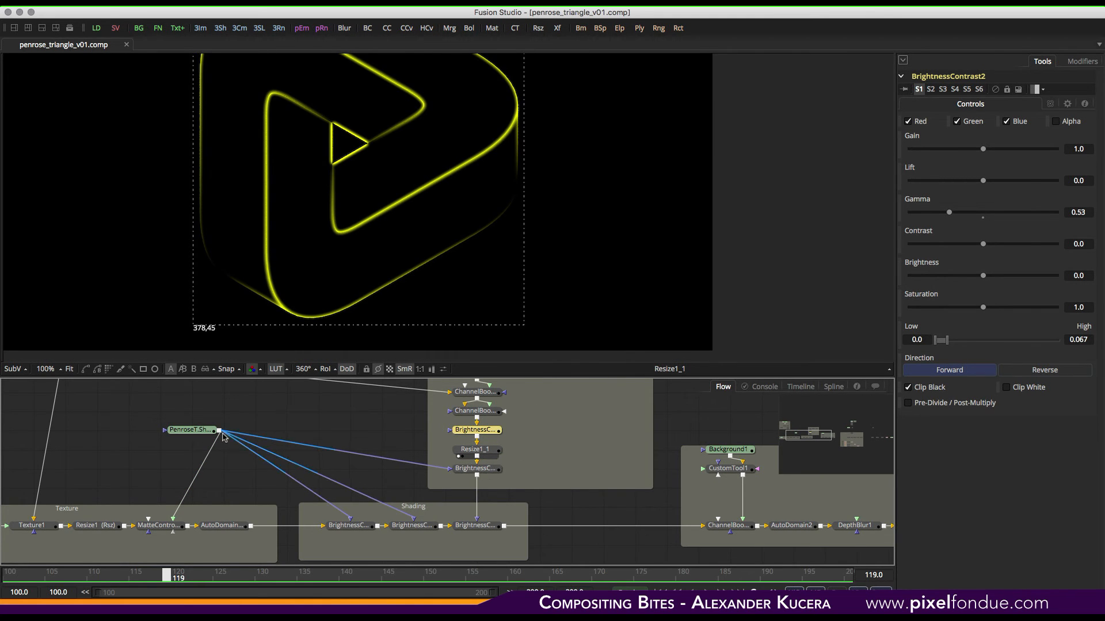
left_click(171, 436)
left_click(459, 457)
key("1")
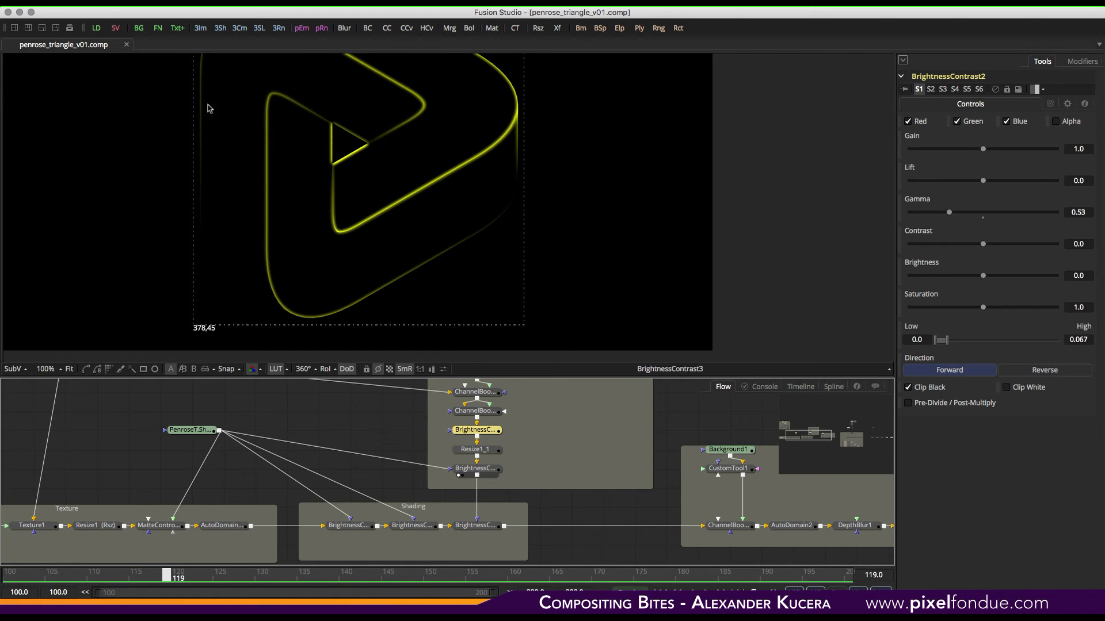
- View the BrightnessContrast1_1 and BrightnessContrast1_2 outputs in the Shading group
left_click_drag(412, 526, 495, 179)
middle_click_drag(506, 197, 533, 249)
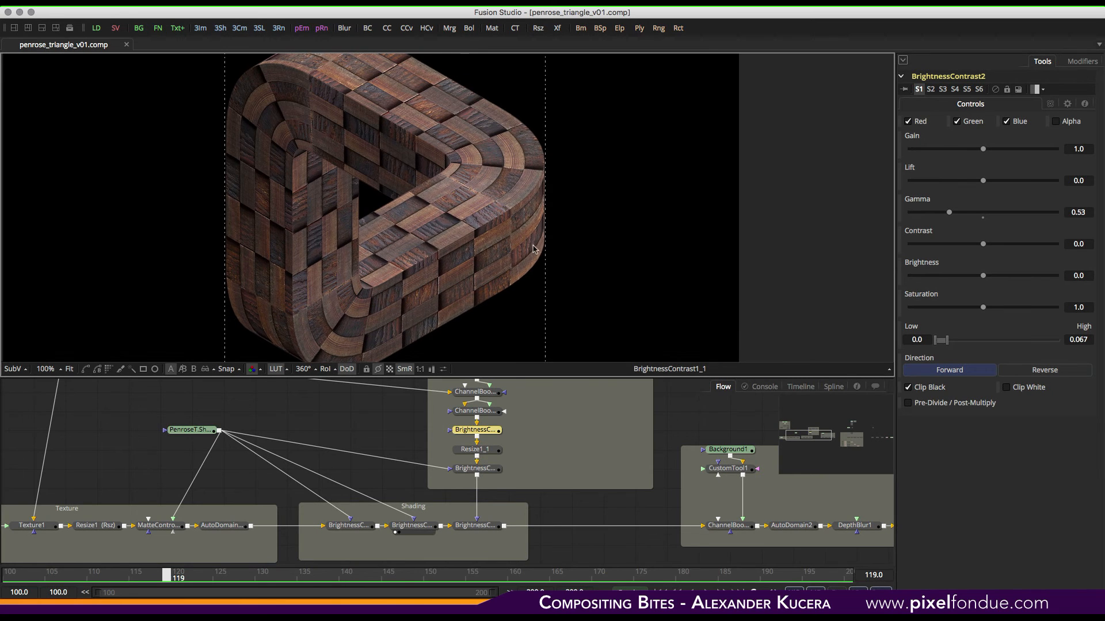
left_click_drag(477, 525, 575, 190)
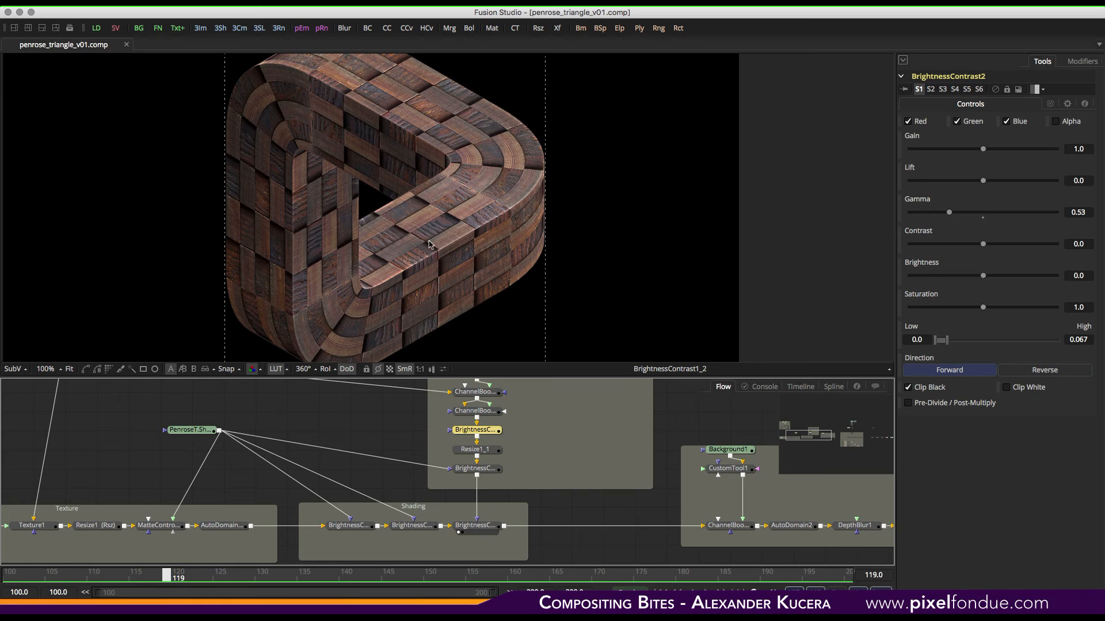
middle_click_drag(601, 468, 342, 460)
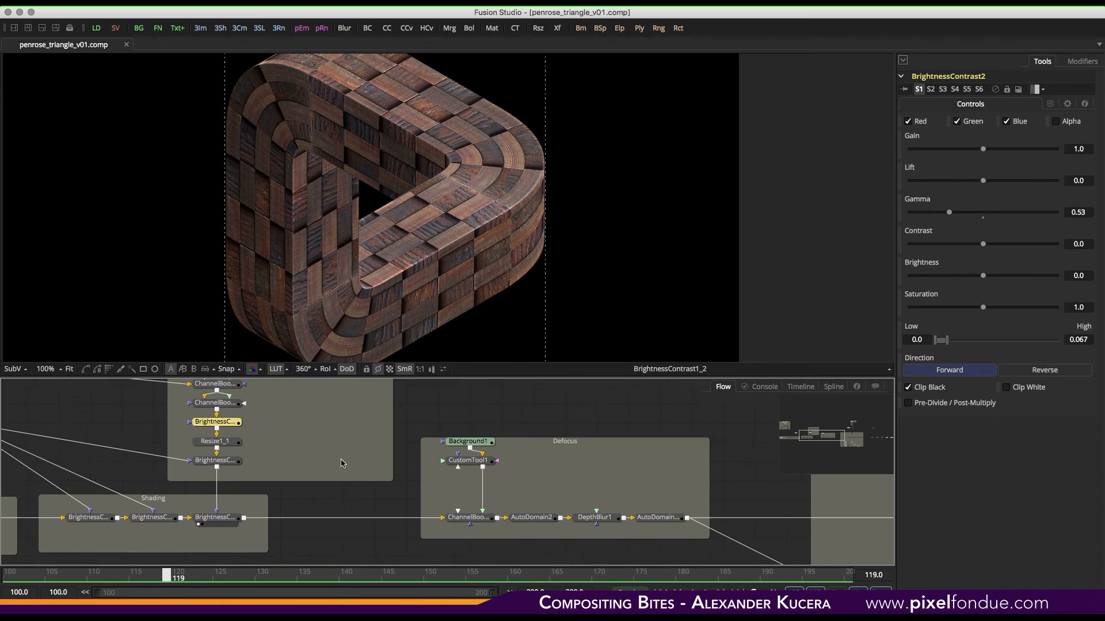
middle_click_drag(424, 474, 297, 465)
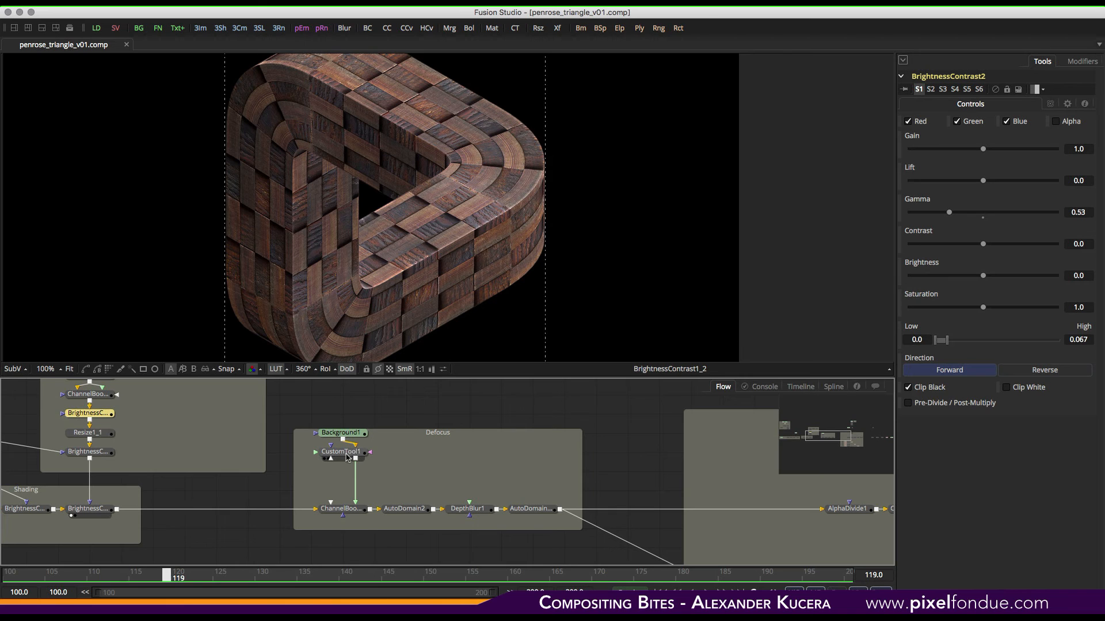
- View CustomTool1 in the Defocus group and examine its Red Expression
left_click(347, 457)
key("1")
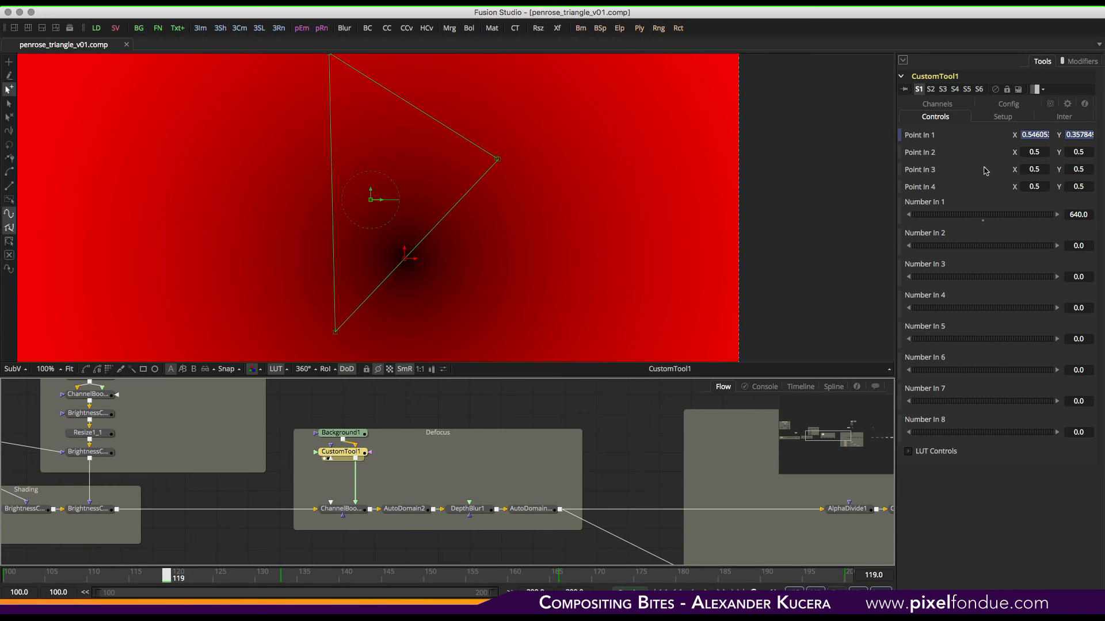
left_click(947, 104)
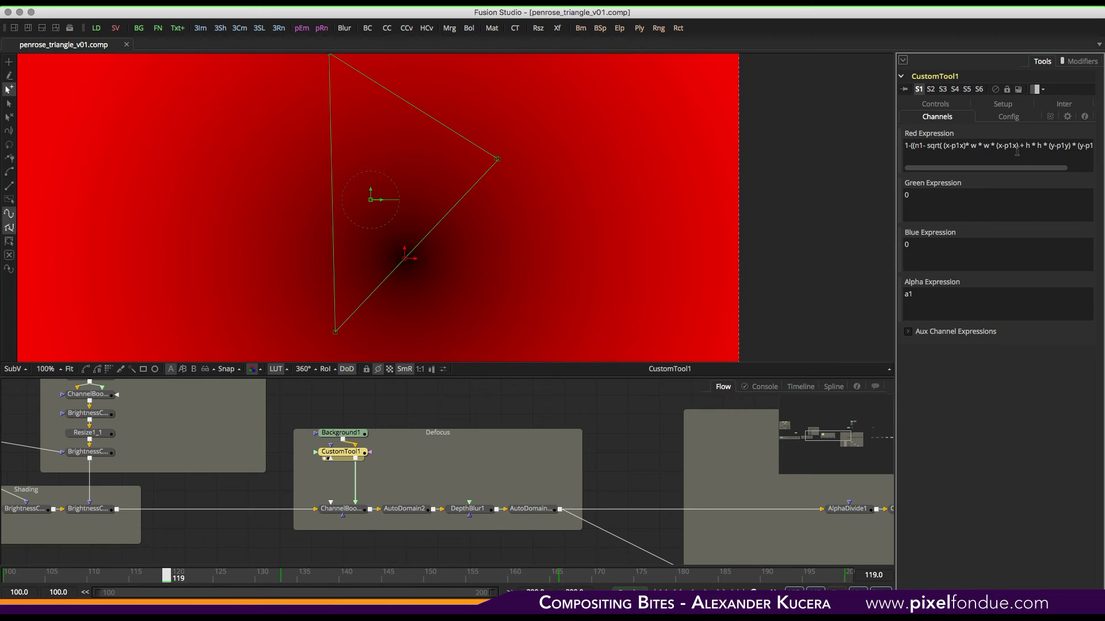
left_click_drag(1022, 167, 1092, 173)
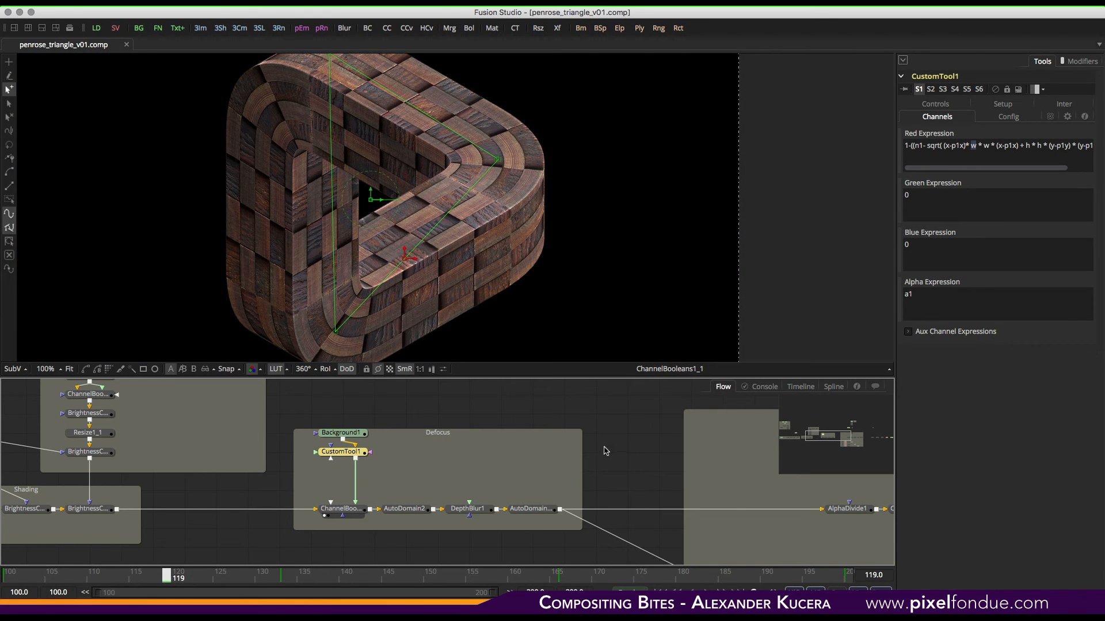
- View the ChannelBooleans1_1, AutoDomain2 and DepthBlur1 outputs in the Defocus group
left_click(424, 479)
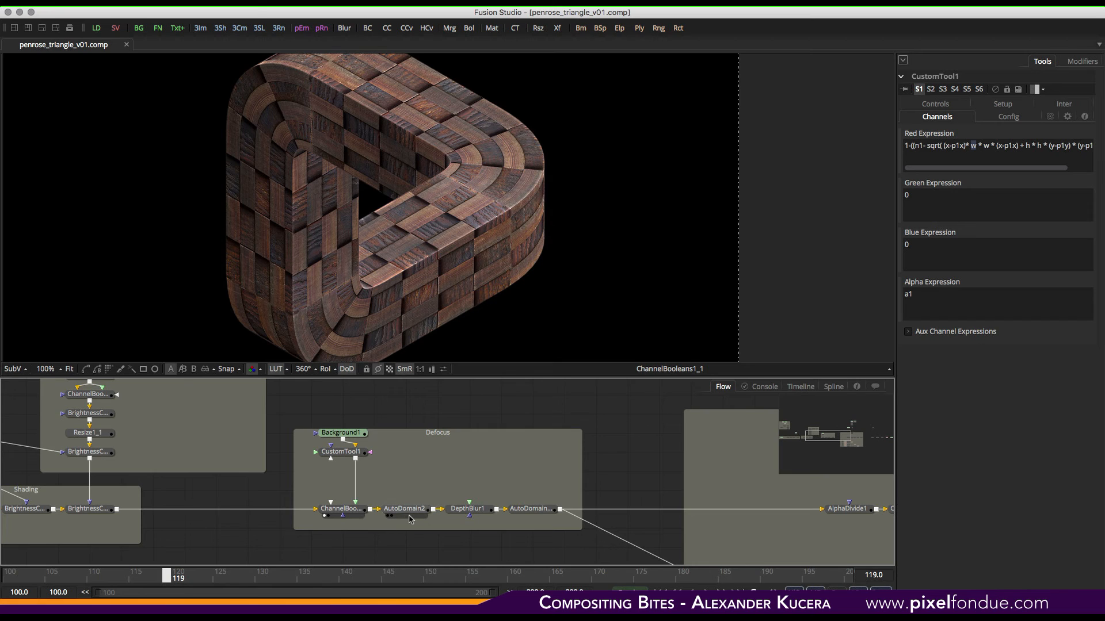
left_click_drag(409, 513, 488, 181)
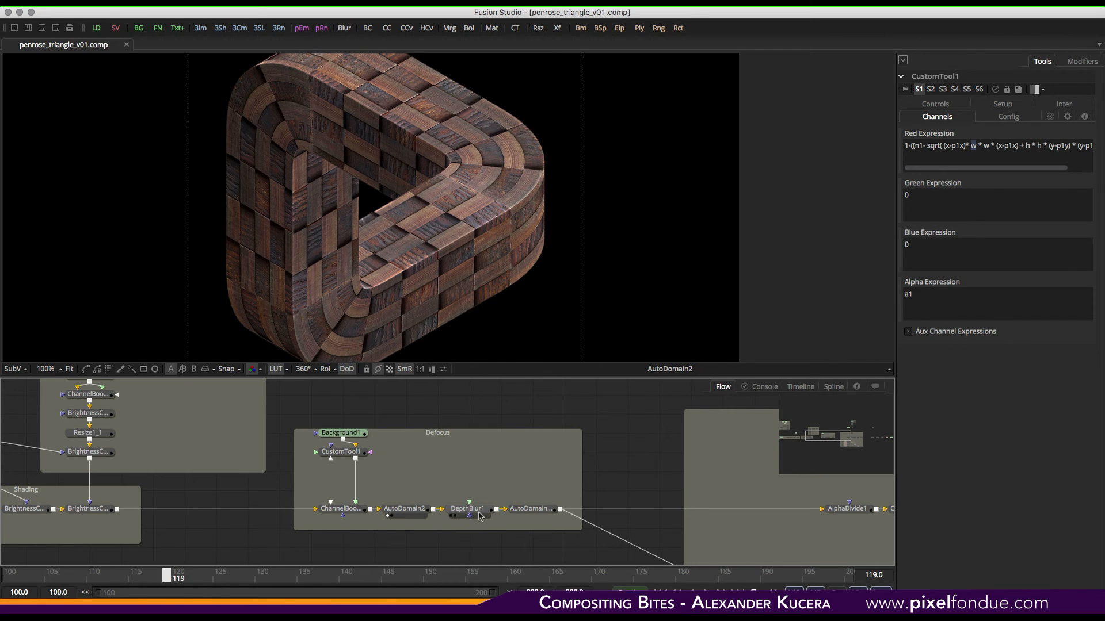
left_click_drag(479, 516, 542, 122)
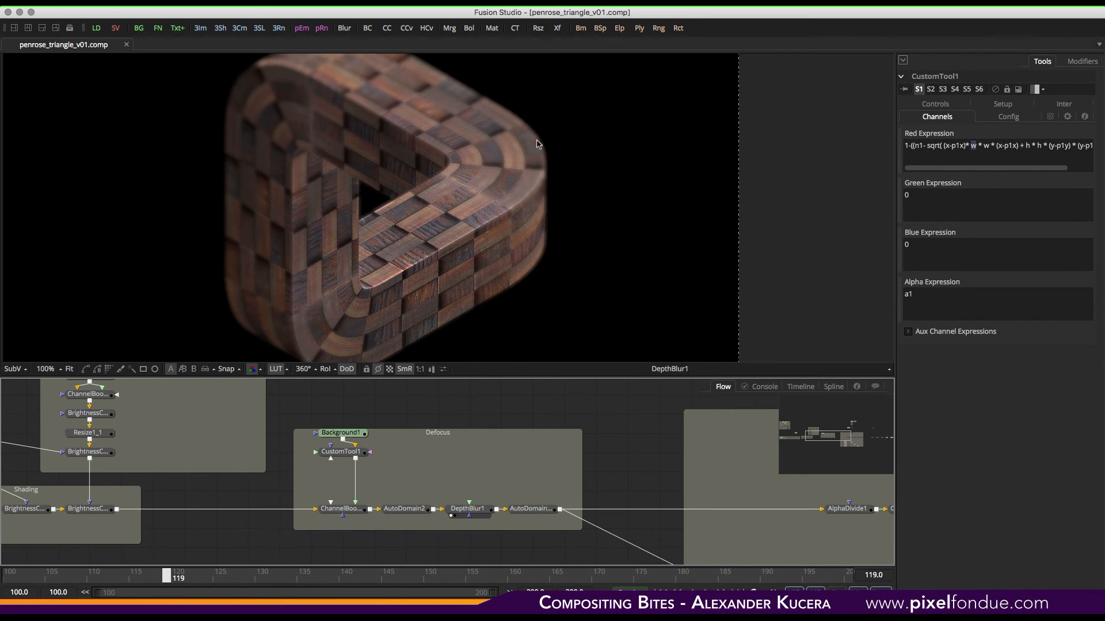
- View the AutoDomain2_1 output and inspect the Bitmap2 controls in the bitmap mask group
left_click_drag(525, 505, 577, 270)
middle_click_drag(636, 523, 256, 512)
scroll(272, 432, "down", 5)
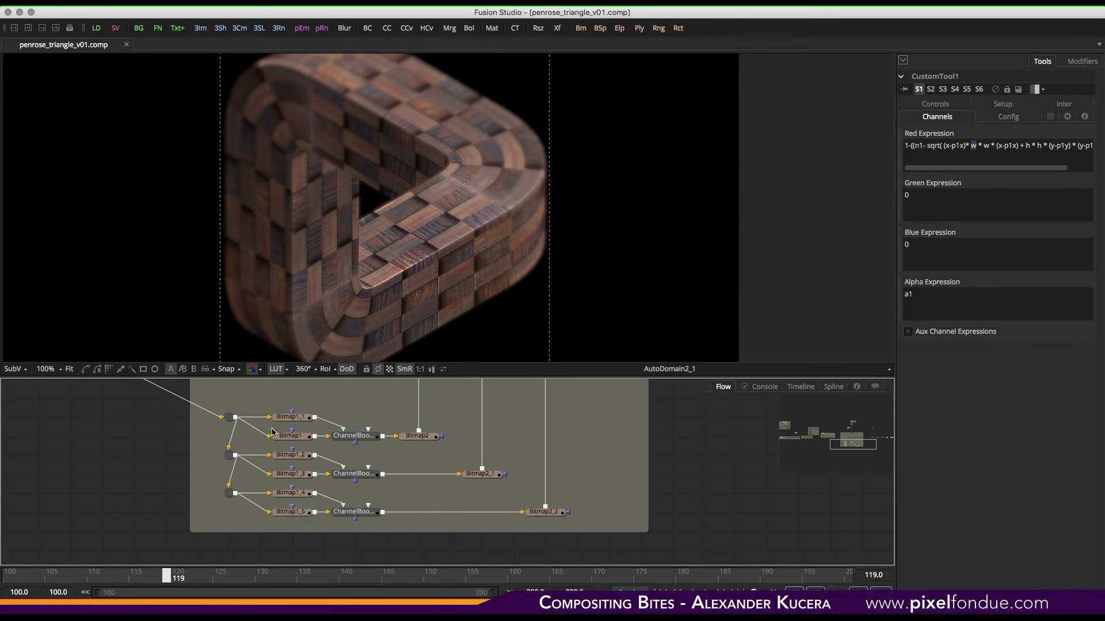
left_click_drag(215, 403, 571, 508)
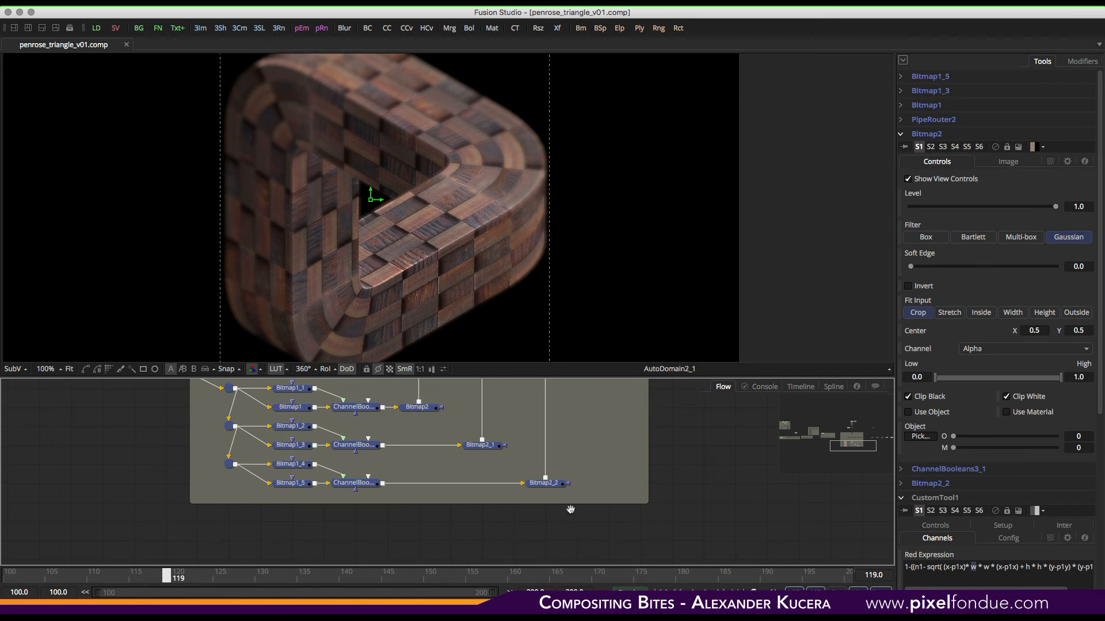
middle_click_drag(592, 454, 603, 479)
left_click(602, 470)
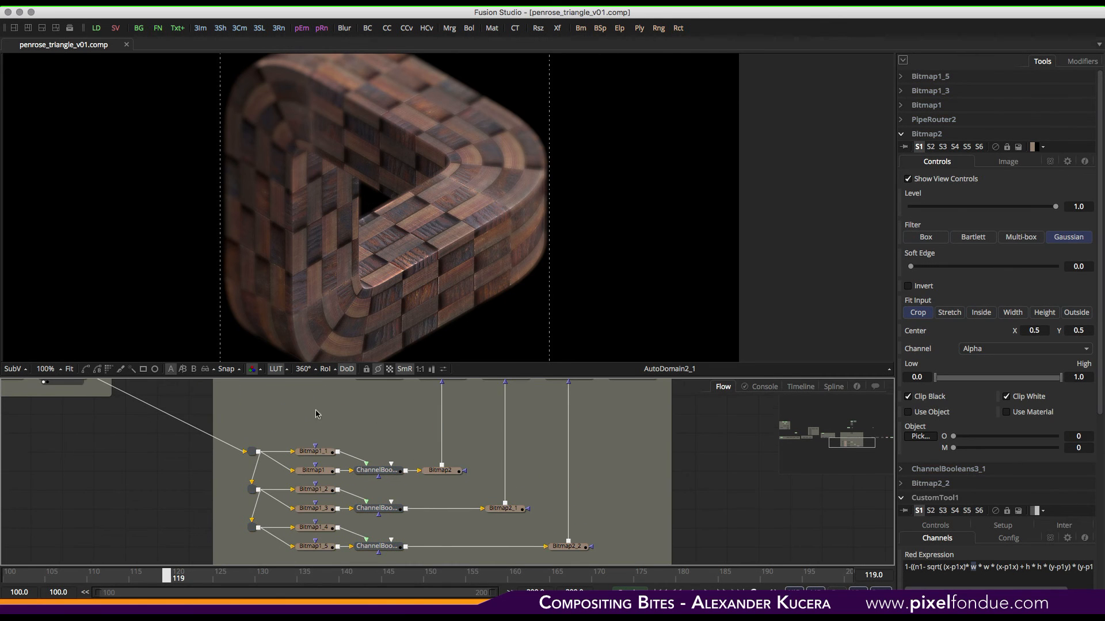
middle_click_drag(315, 409, 329, 432)
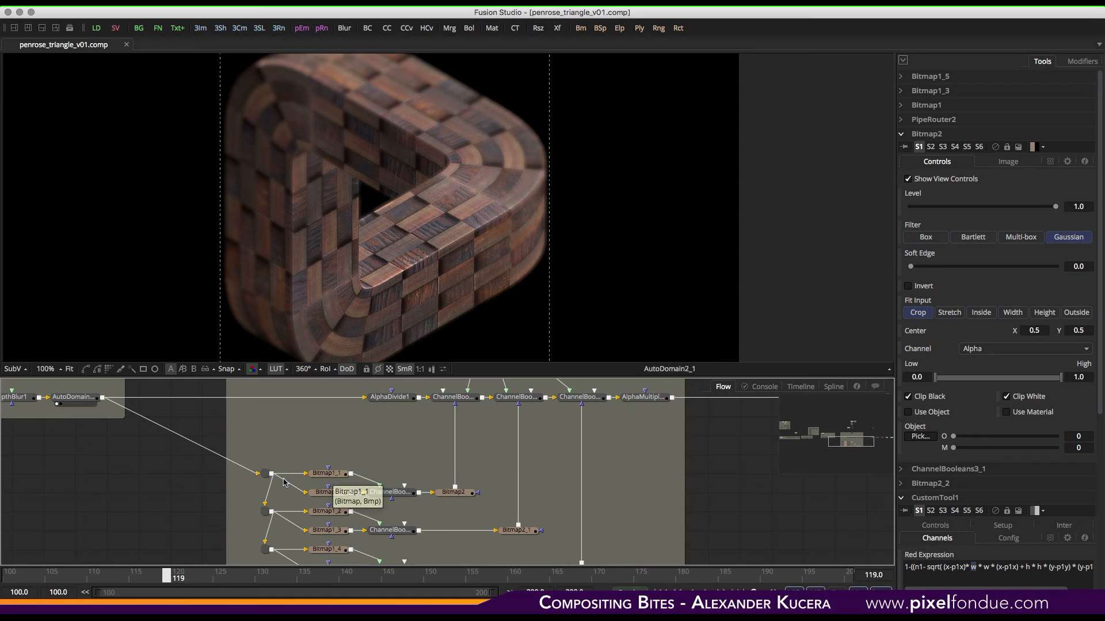
- View the Bitmap1_1, Bitmap1, ChannelBooleans3 and Bitmap2 outputs of the mask group
left_click_drag(338, 477, 413, 198)
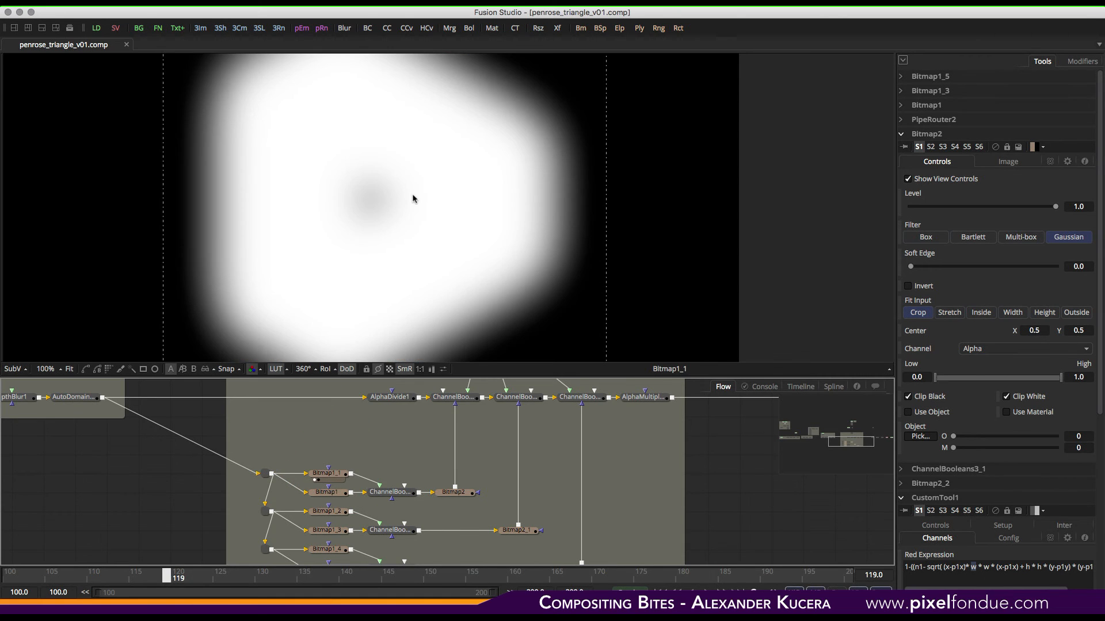
left_click_drag(335, 499, 405, 282)
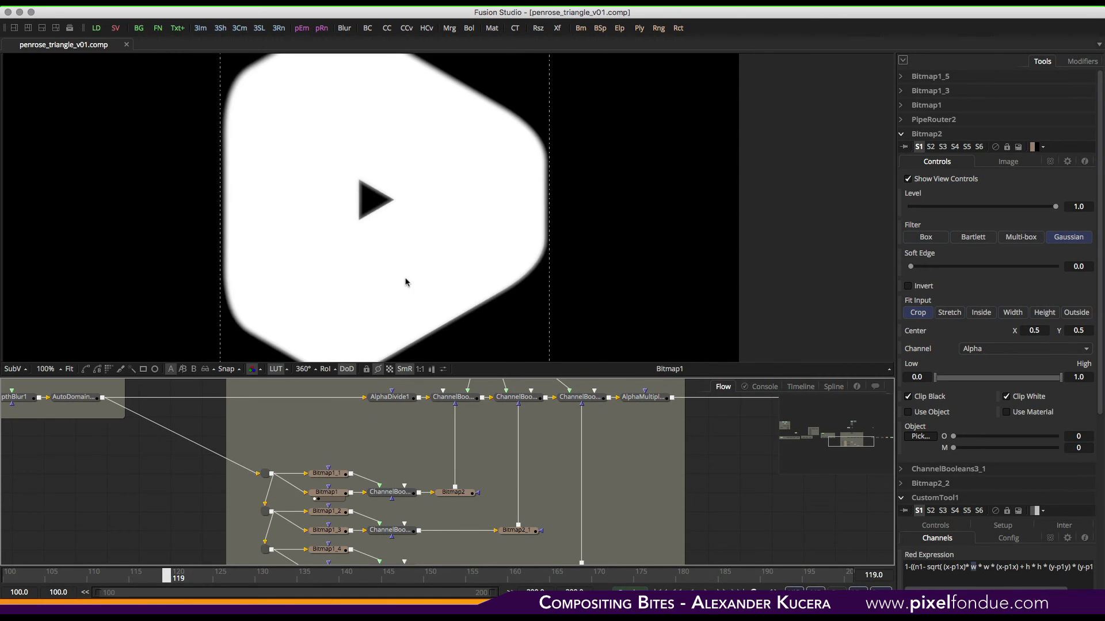
left_click(405, 499)
left_click_drag(405, 499, 501, 146)
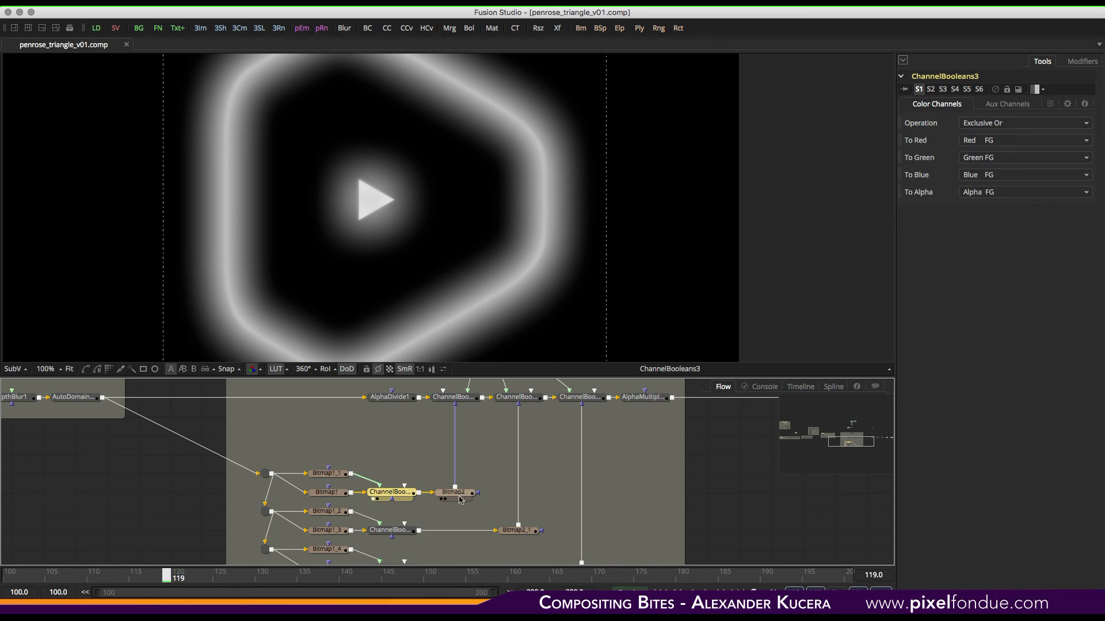
left_click_drag(460, 500, 537, 165)
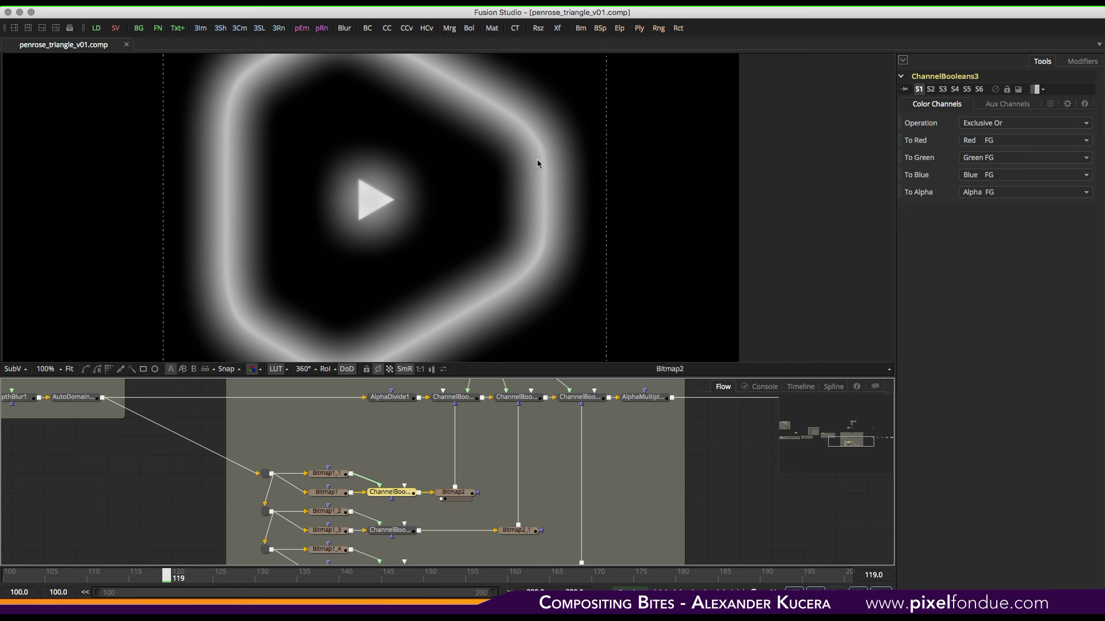
left_click(462, 499)
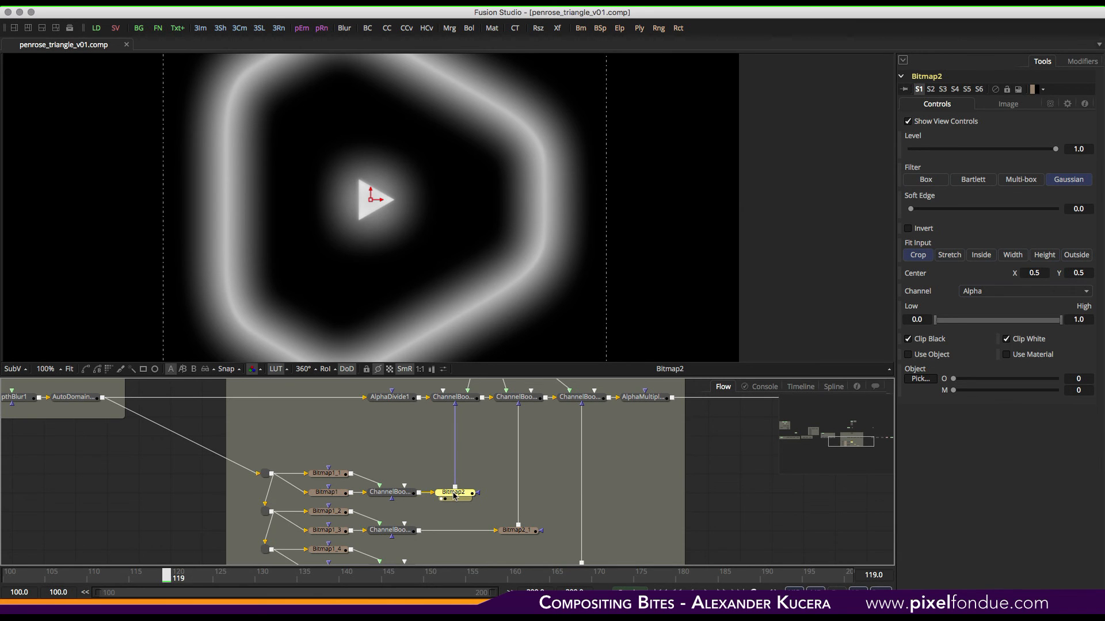
- View the Bitmap2_1 and Bitmap2_2 edge mask outputs
middle_click_drag(326, 492, 353, 454)
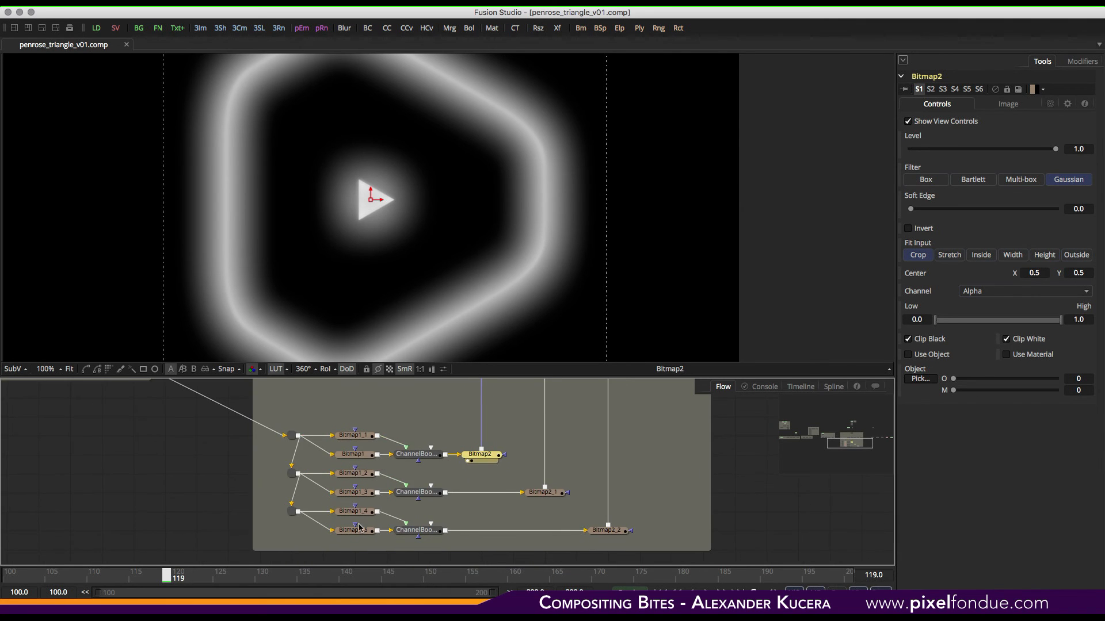
left_click(534, 499)
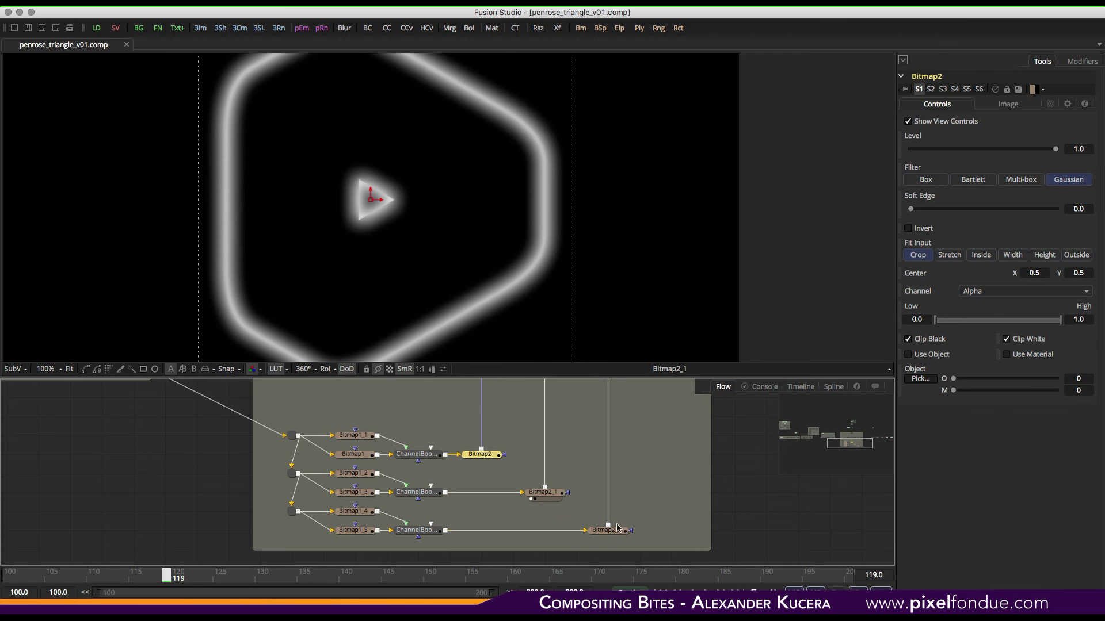
left_click_drag(617, 528, 629, 223)
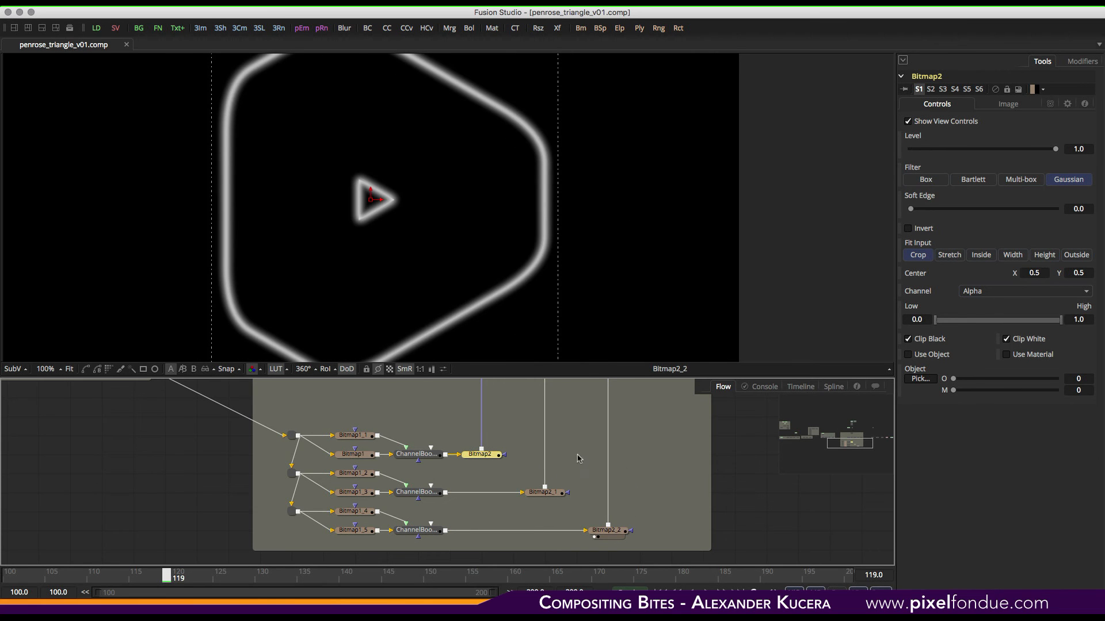
- View the AlphaDivide1, ChannelBooleans and AlphaMultiply1 outputs along the main defocus chain
scroll(580, 448, "up", 3)
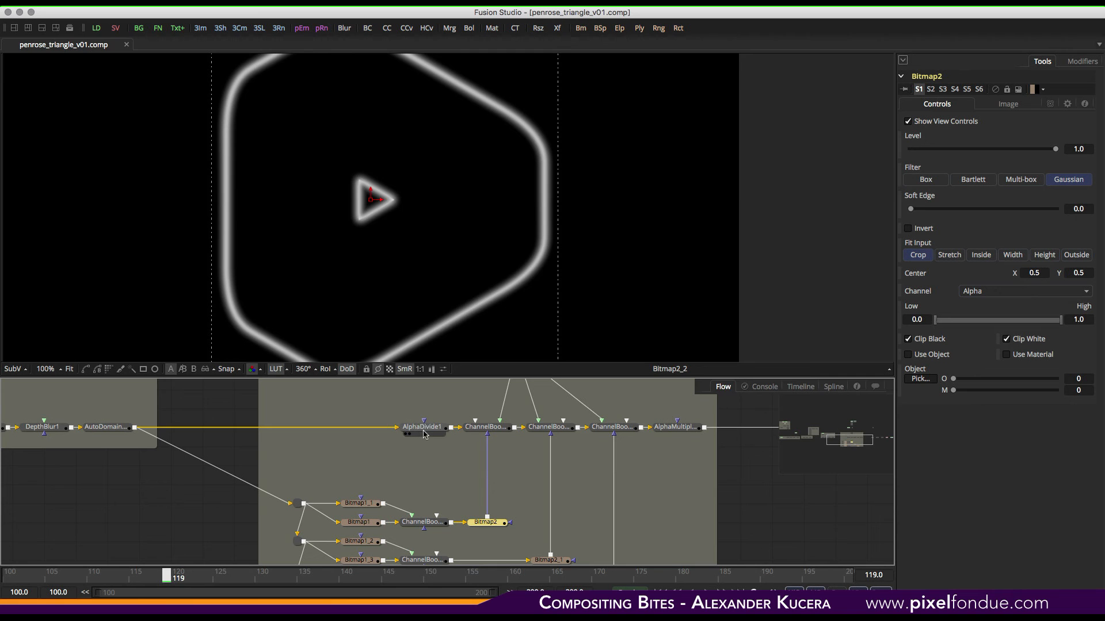
left_click_drag(116, 433, 407, 236)
left_click_drag(428, 431, 489, 296)
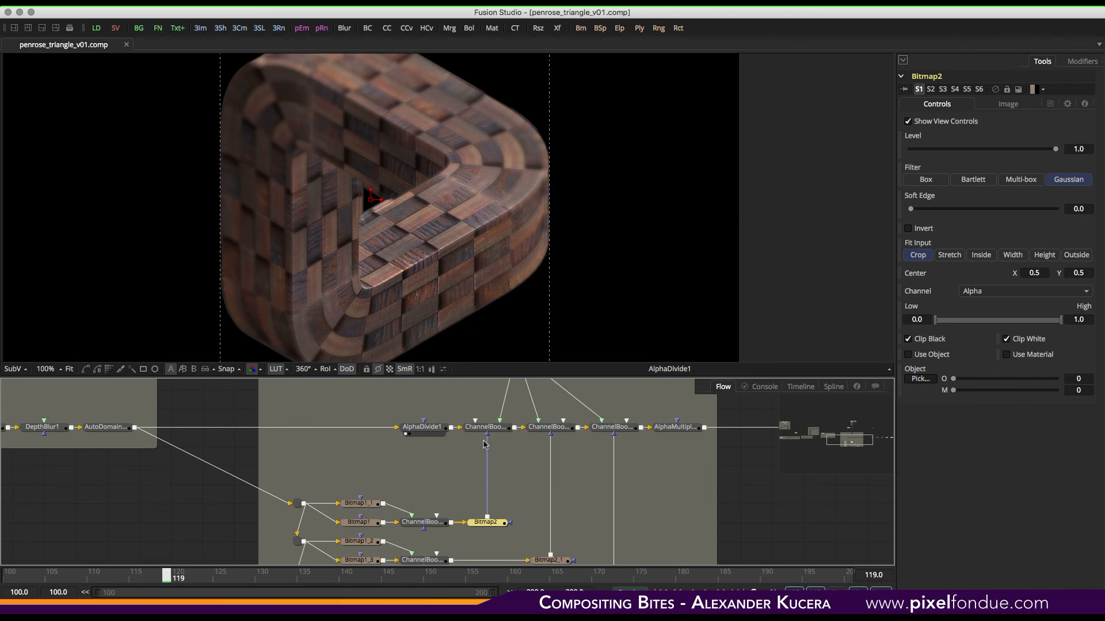
left_click_drag(498, 431, 518, 304)
middle_click_drag(539, 439, 424, 465)
left_click_drag(452, 453, 506, 246)
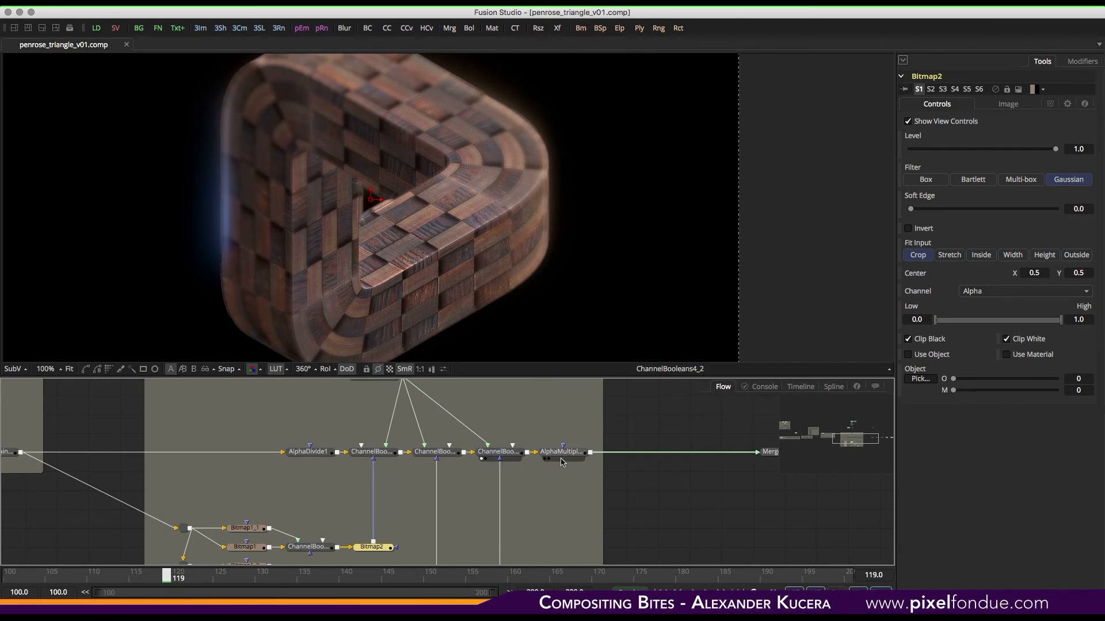
left_click_drag(561, 452, 590, 135)
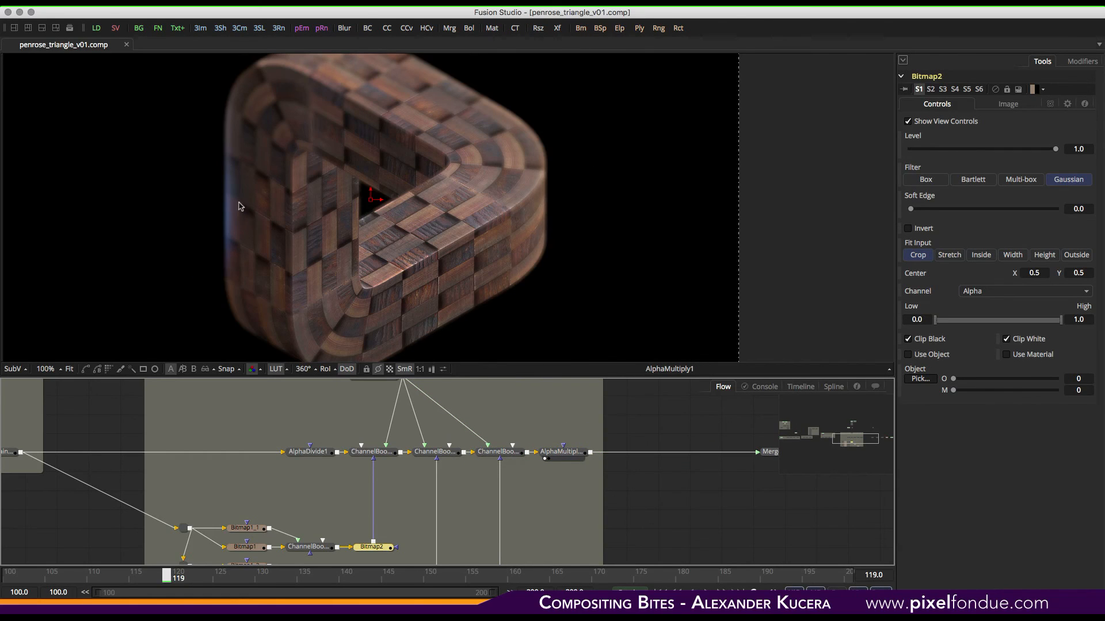
- View the Alexs_Apt HDR loader image and fit it to the viewer
middle_click_drag(559, 430, 587, 523)
middle_click_drag(483, 417, 592, 485)
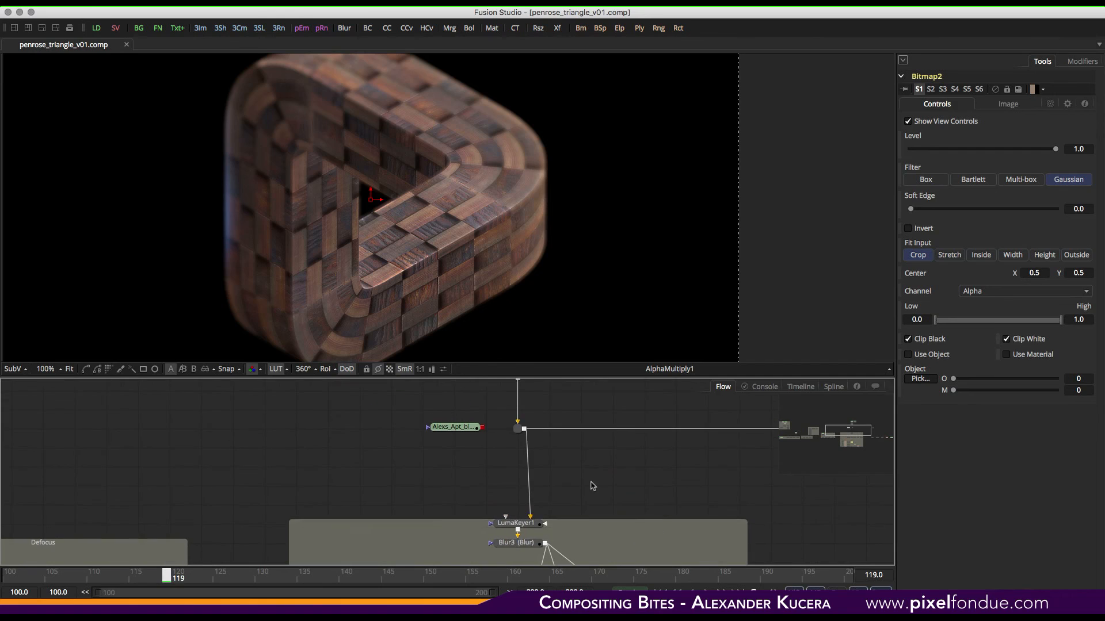
middle_click_drag(584, 446, 579, 505)
middle_click_drag(575, 426, 572, 500)
left_click_drag(506, 431, 567, 113)
left_click(69, 368)
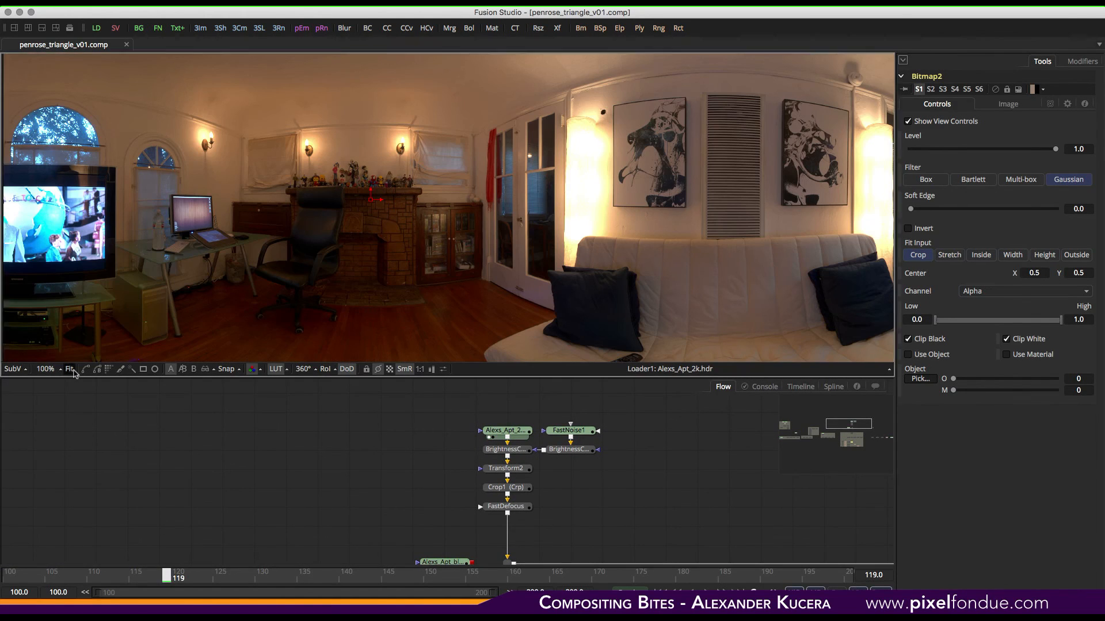
- View FastNoise1 and inspect the BrightnessContrast4 and BrightnessContrast5 settings in the background branch
left_click_drag(568, 431, 632, 173)
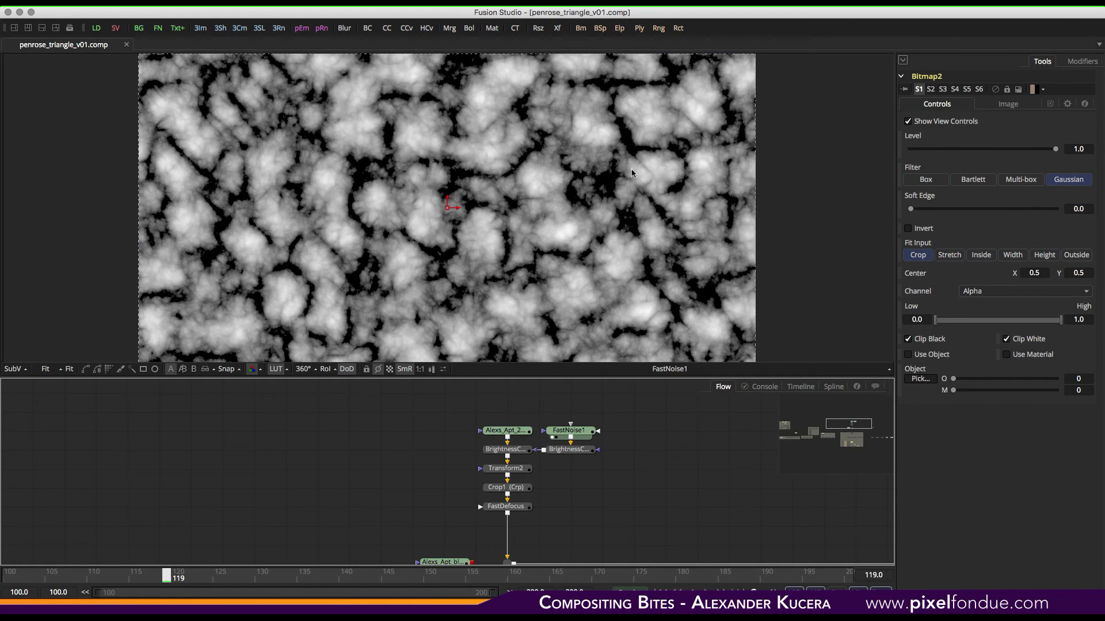
left_click(576, 453)
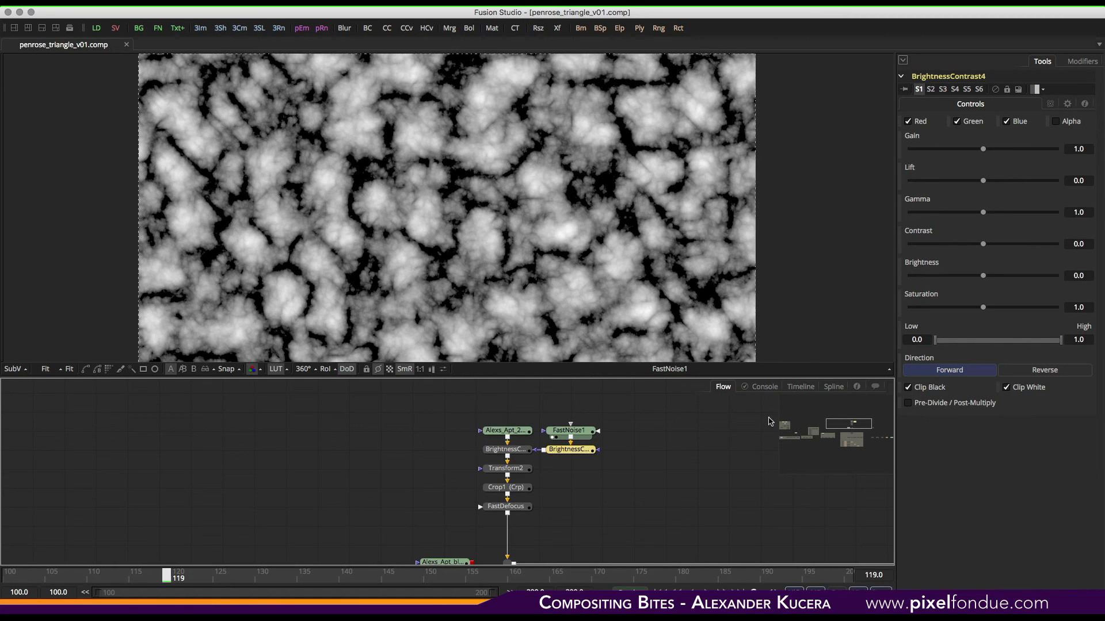
left_click(515, 452)
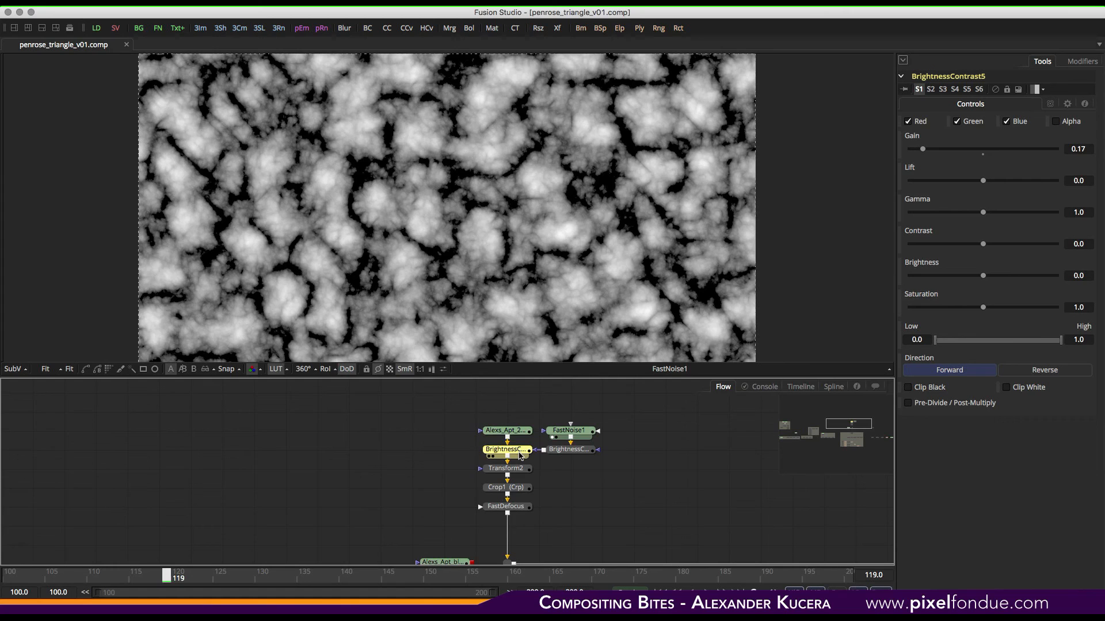
mouse_move(519, 455)
- View the BrightnessContrast5, Transform2, Crop1 and FastDefocus outputs and play the sequence
key("1")
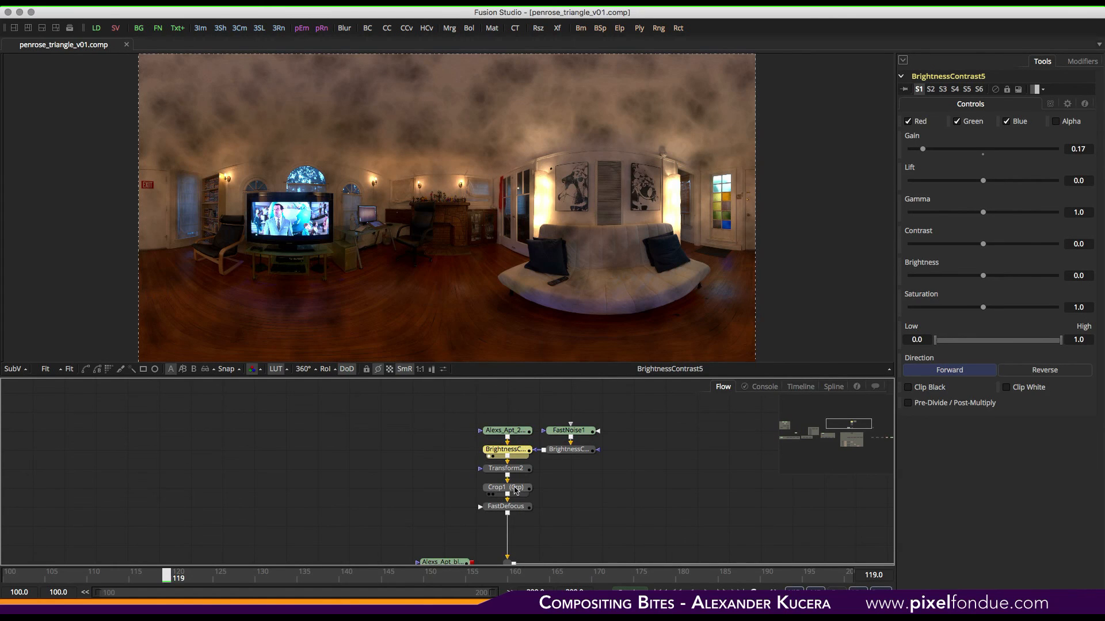
key("1")
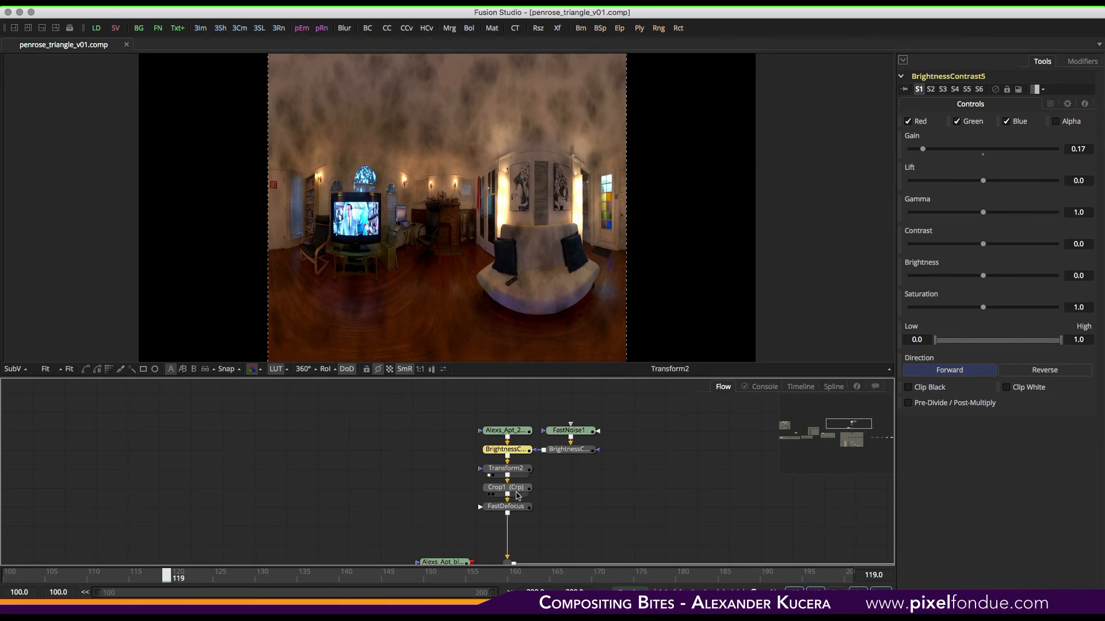
key("1")
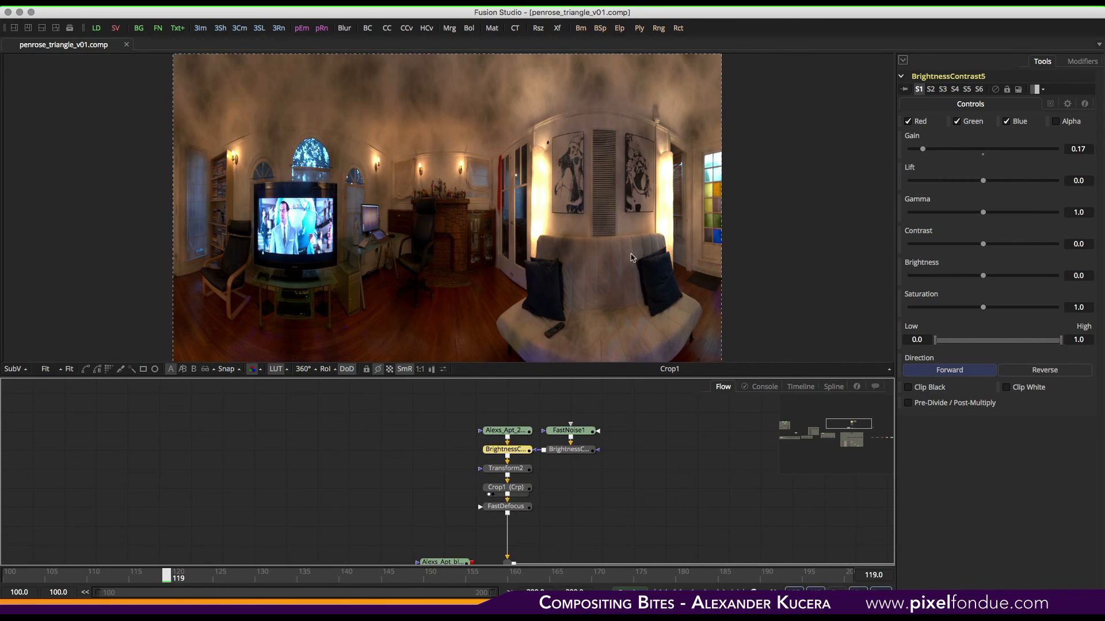
key("1")
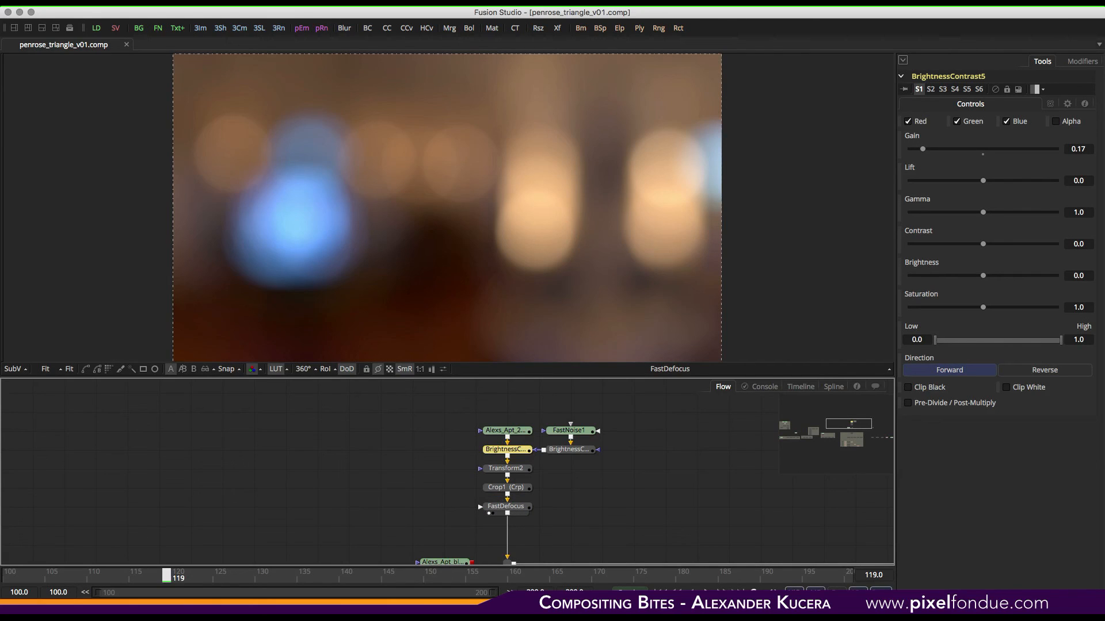
key("space")
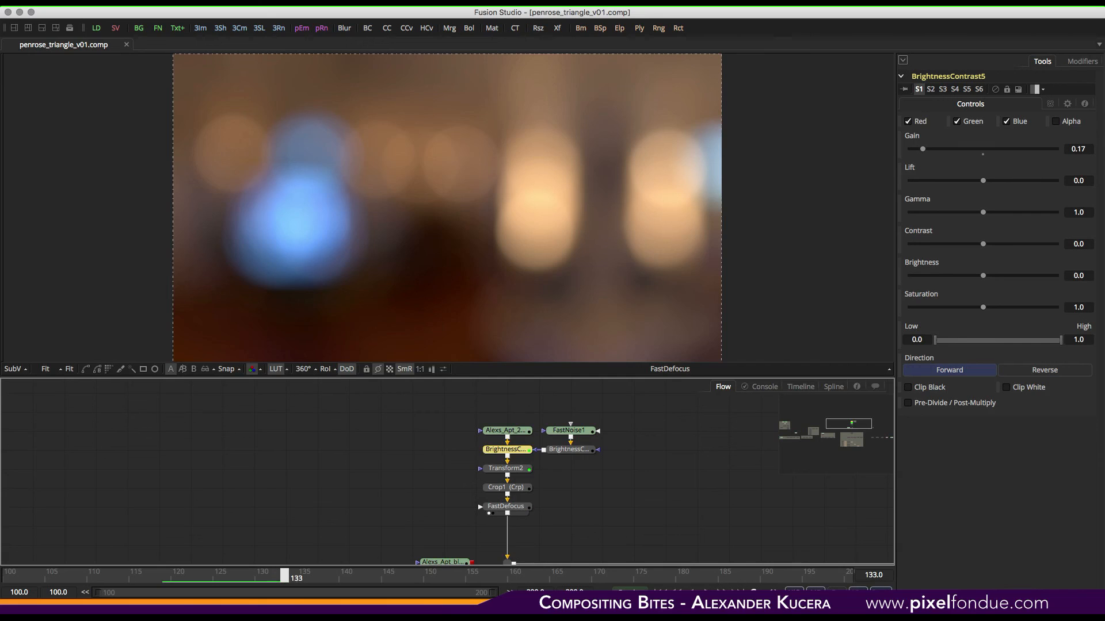
- View the LumaKeyer1 and AlphaMultiply1 outputs feeding the final merge
scroll(636, 454, "down", 10)
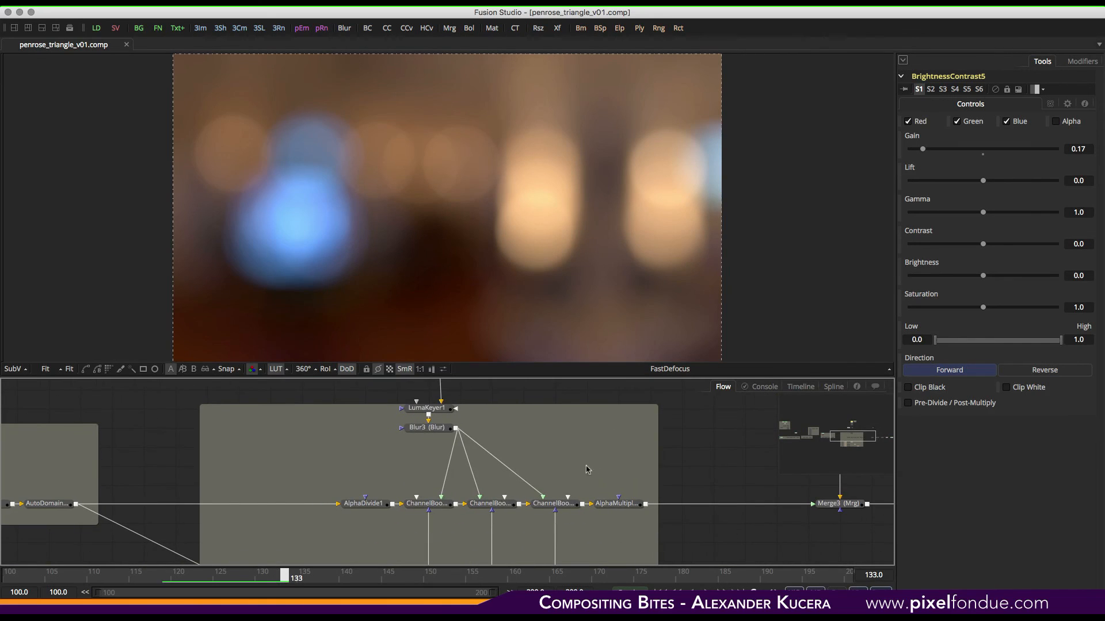
key("1")
key("a")
key("c")
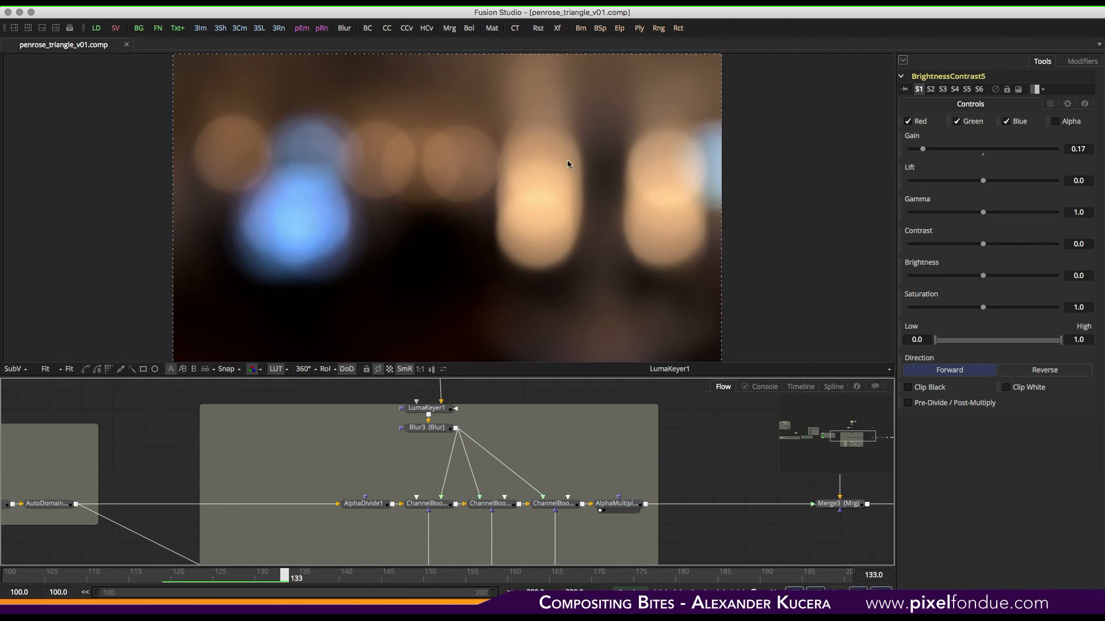
key("1")
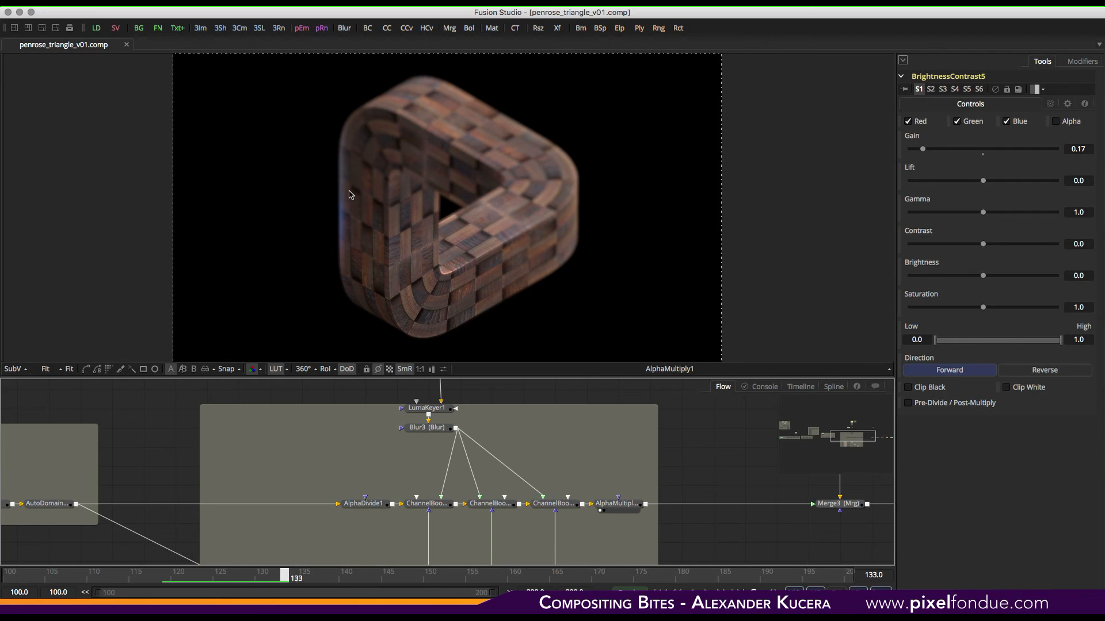
- View the Merge3, SoftClip and FilmGrain1 outputs at the end of the tree
middle_click_drag(695, 442, 347, 472)
mouse_move(564, 392)
middle_mouse_down()
mouse_move(560, 530)
mouse_move(581, 381)
middle_mouse_up()
key("1")
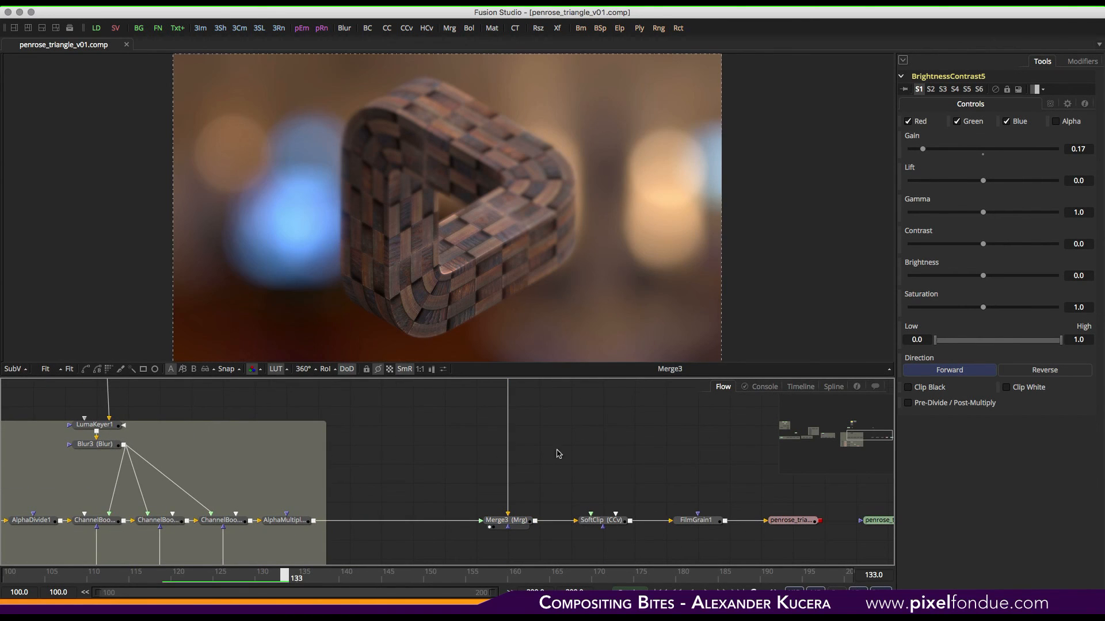
middle_click_drag(597, 476, 408, 451)
key("1")
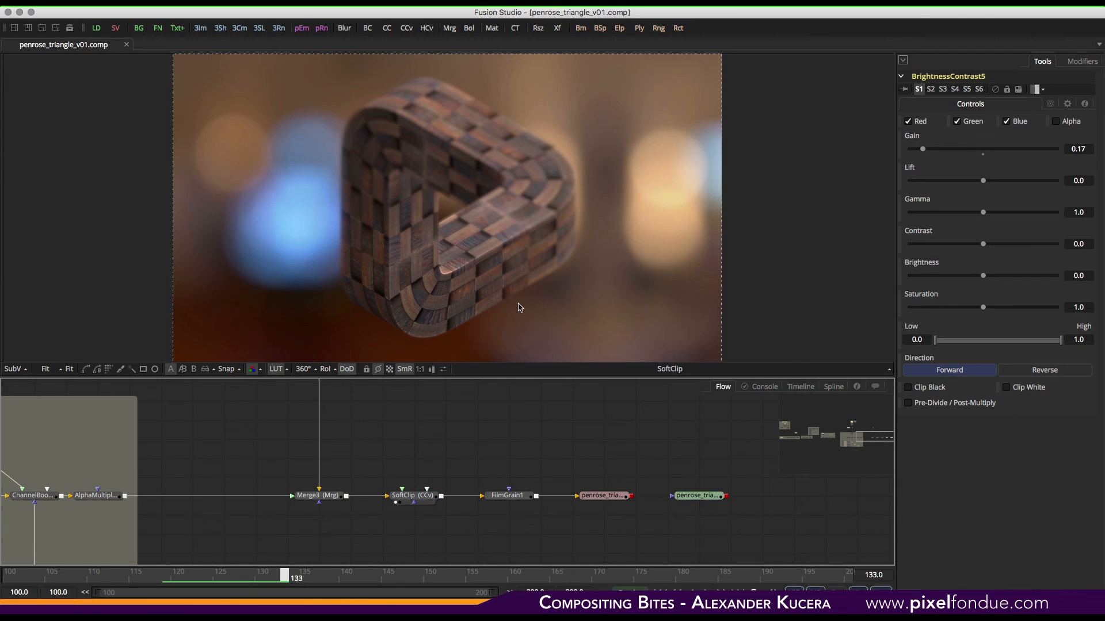
left_click_drag(533, 493, 555, 351)
middle_click_drag(617, 450, 454, 430)
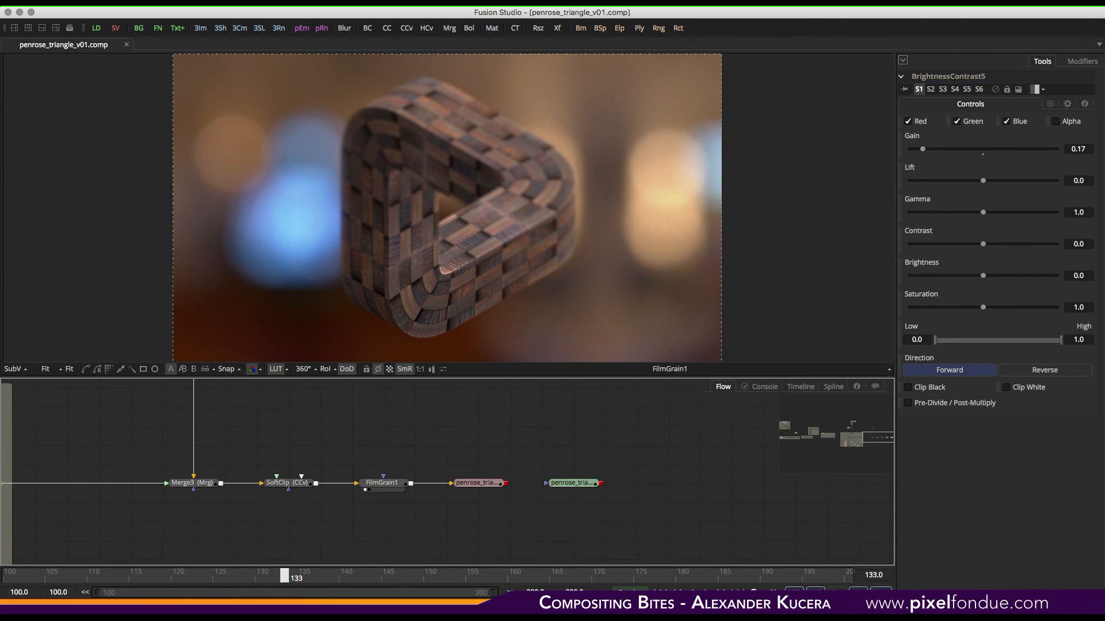
- View the Loader7 penrose_triangle_v01_fusion render in a maximized viewer
left_click(571, 482)
key("1")
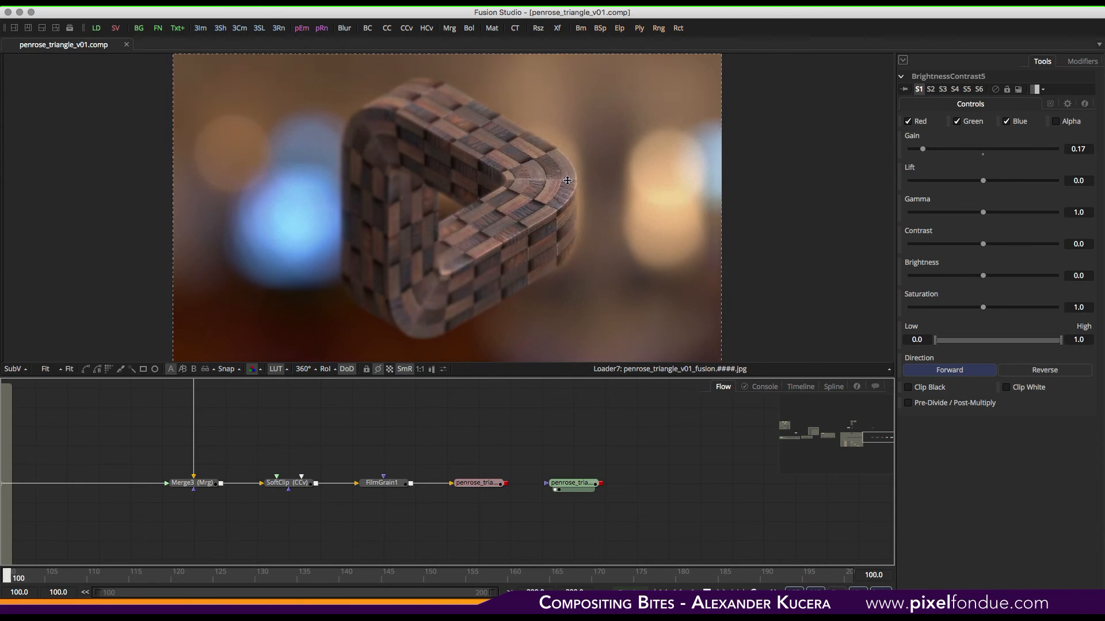
key("F4")
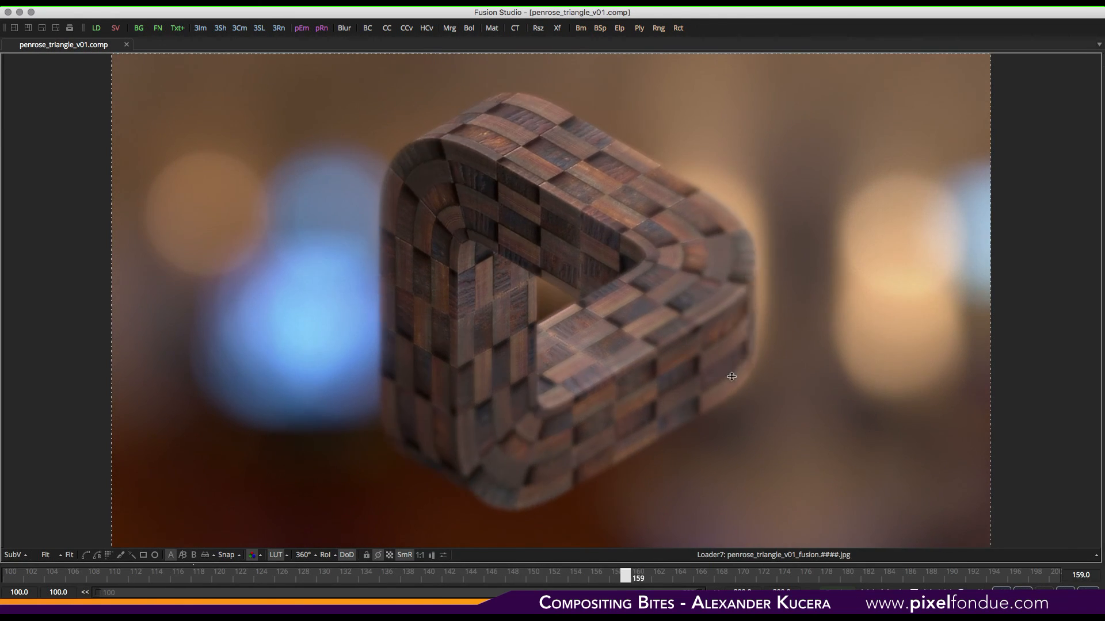